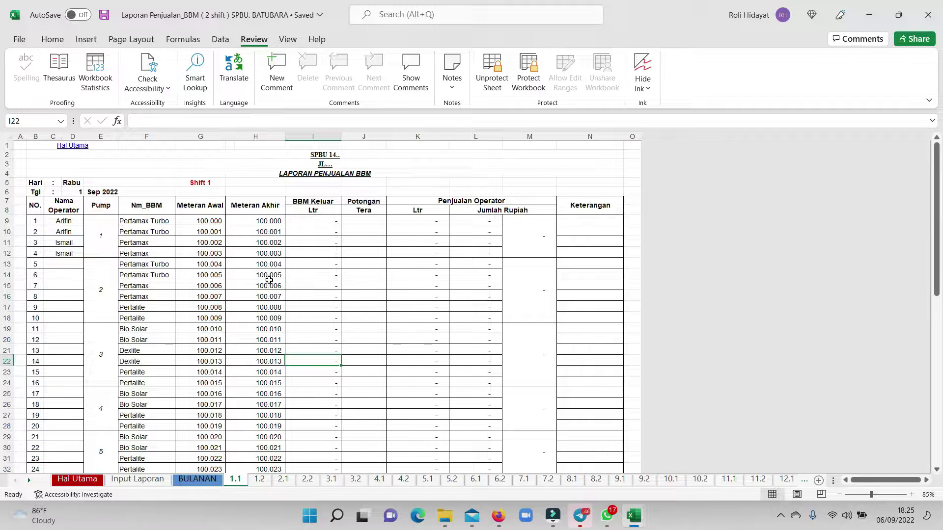
# Review the BULANAN monthly report, then switch to the Hal Utama input sheet.
pyautogui.scroll(-2, 173, 384)
pyautogui.scroll(1, 172, 349)
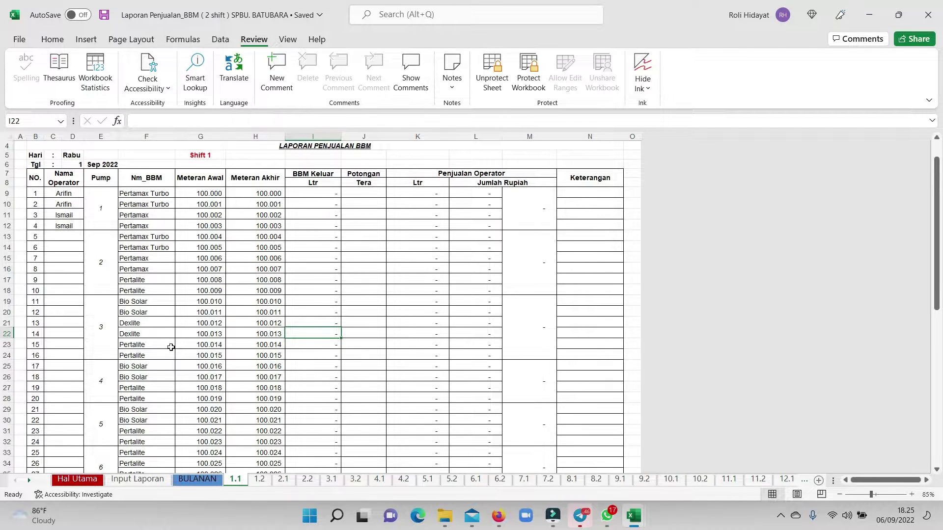
pyautogui.scroll(1, 171, 348)
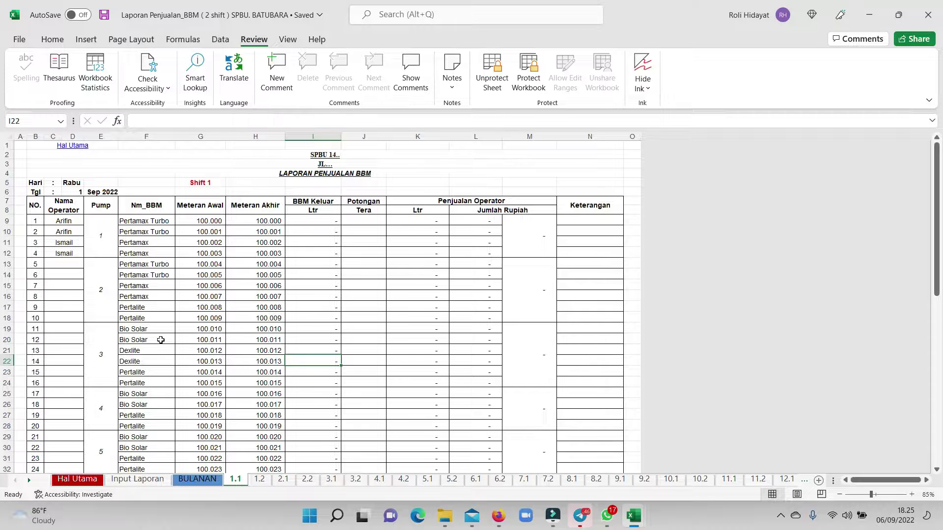
pyautogui.click(202, 480)
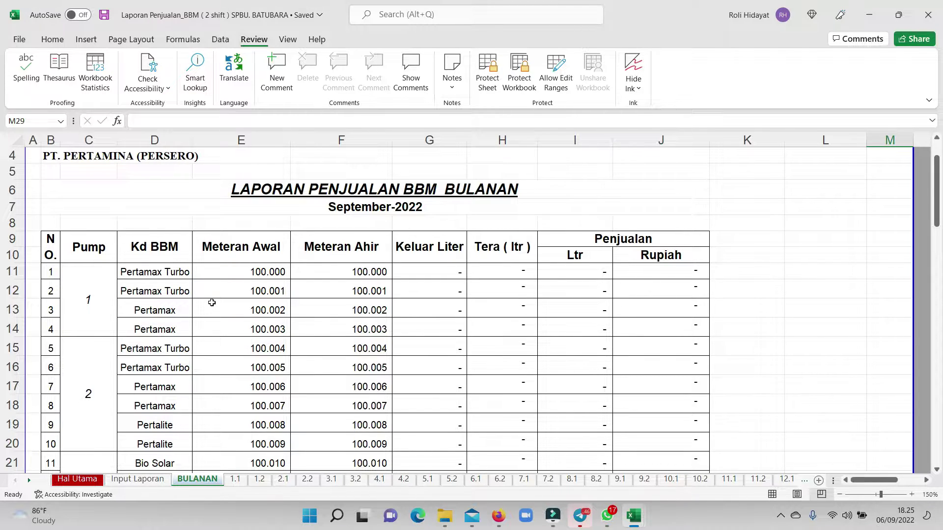
pyautogui.scroll(-9, 212, 303)
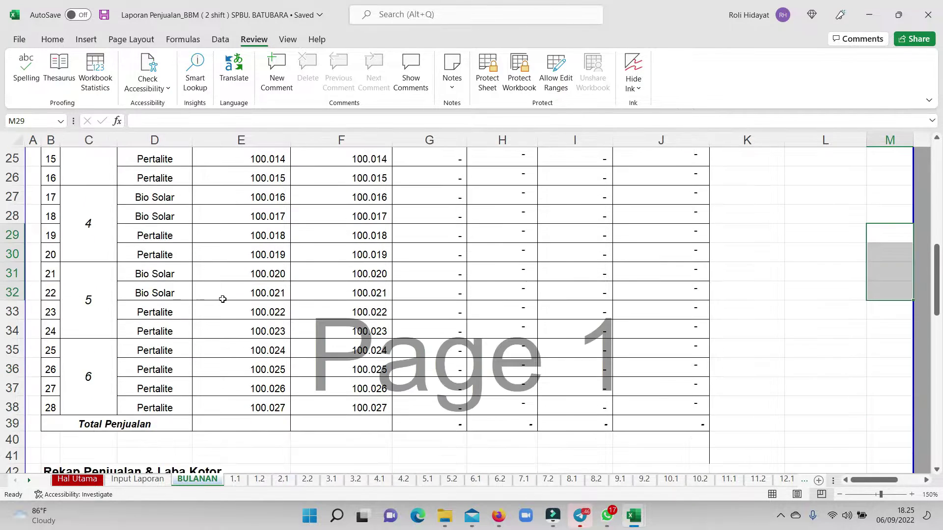
pyautogui.scroll(8, 224, 299)
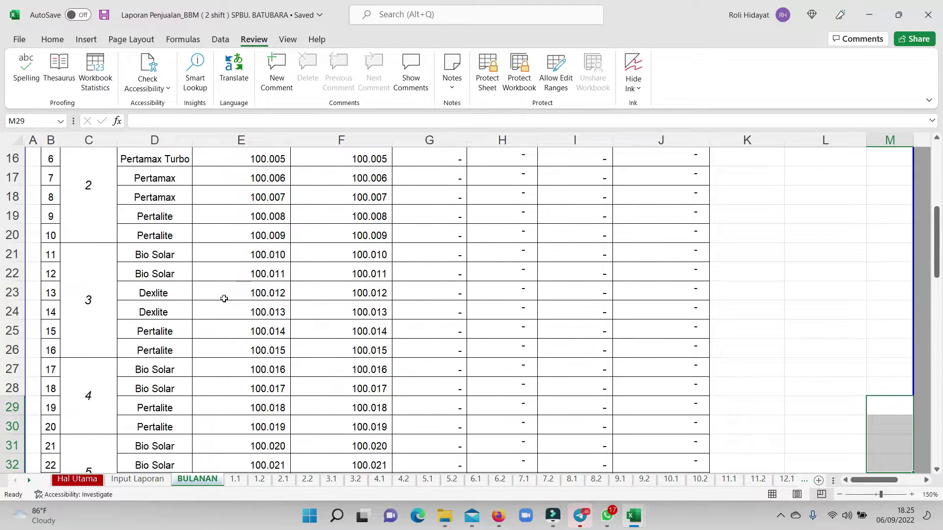
pyautogui.scroll(2, 225, 298)
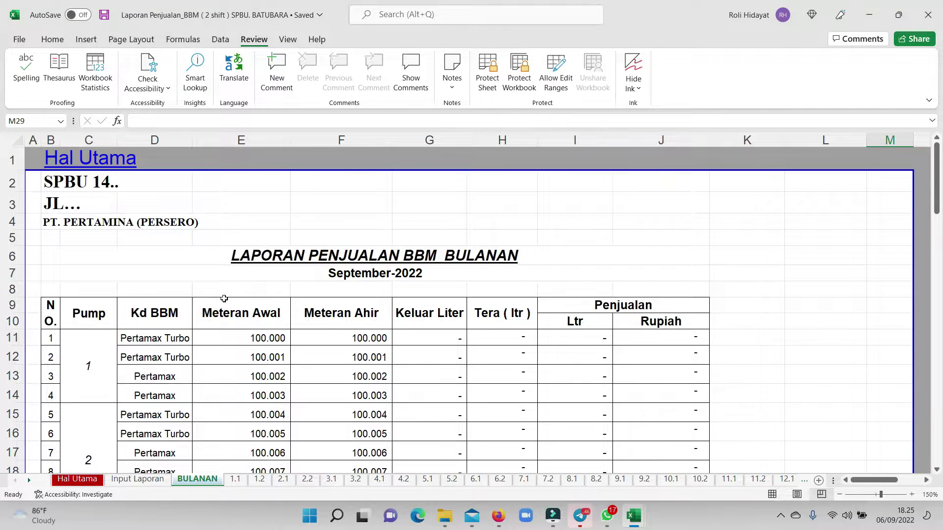
pyautogui.scroll(-3, 222, 300)
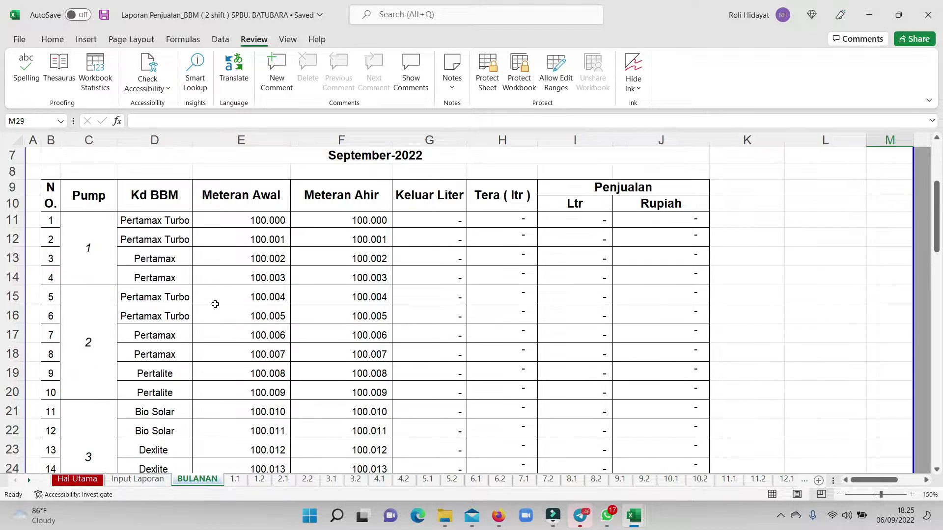
pyautogui.click(76, 479)
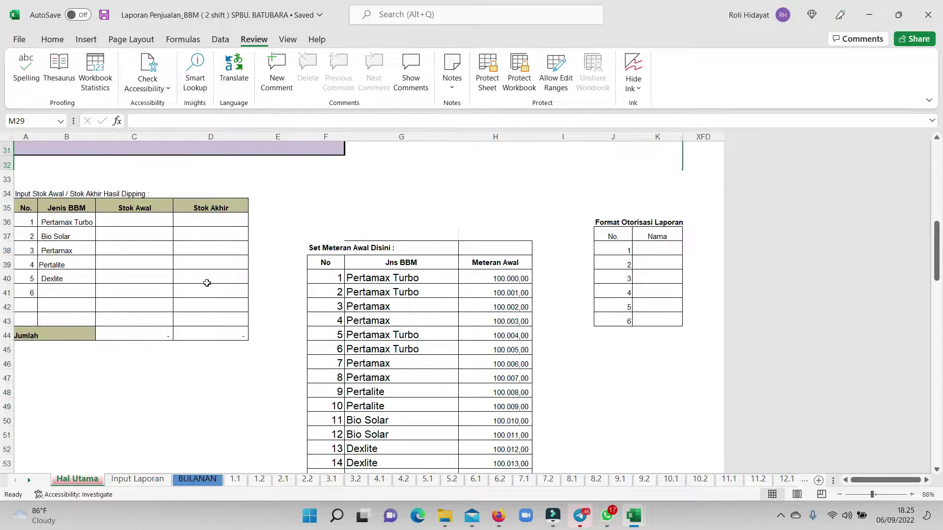
pyautogui.scroll(2, 206, 283)
pyautogui.scroll(2, 230, 275)
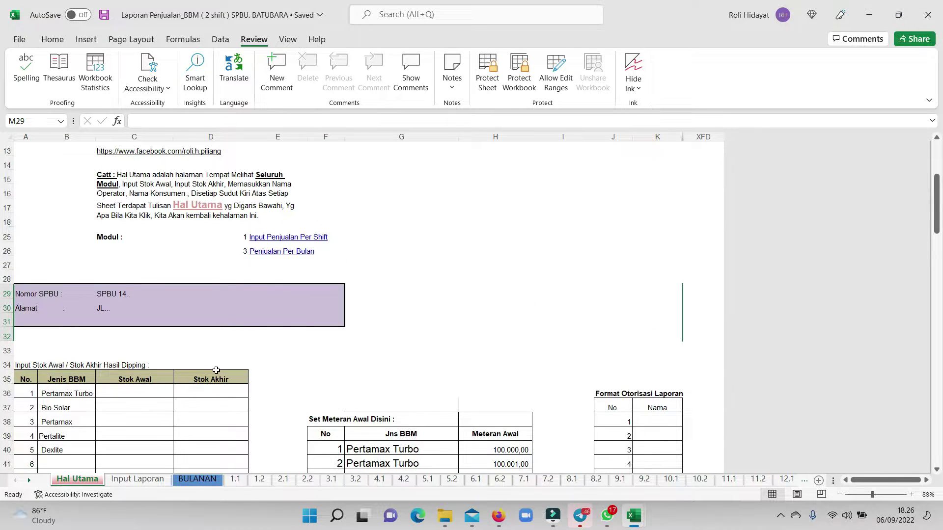
pyautogui.scroll(-2, 206, 371)
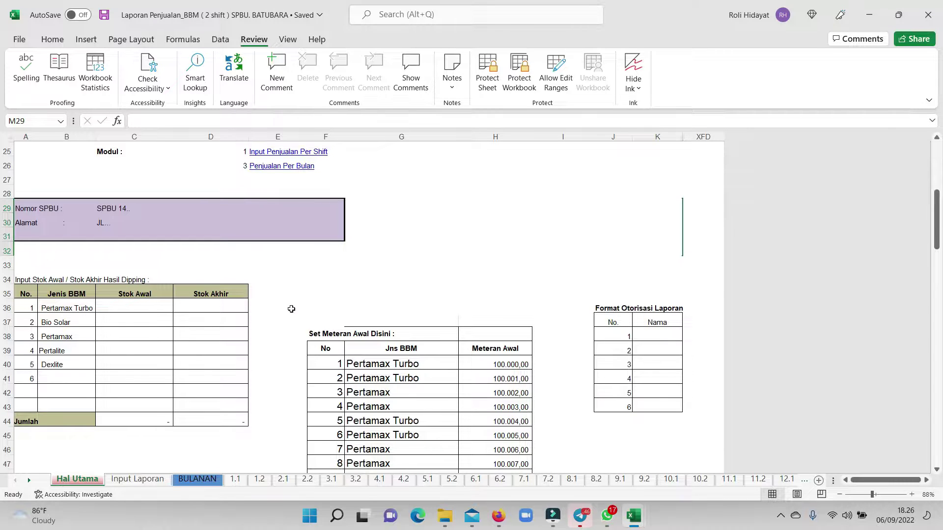
pyautogui.scroll(-2, 318, 320)
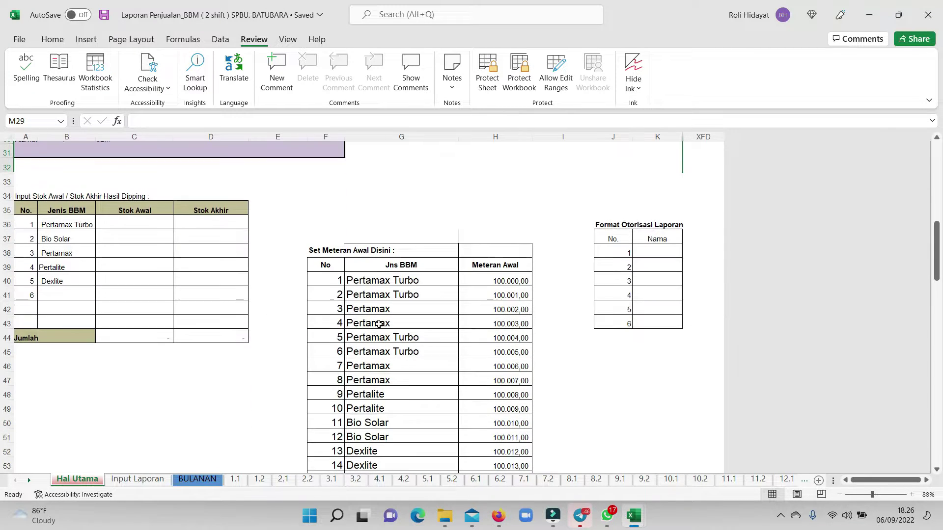
pyautogui.click(486, 274)
pyautogui.moveTo(485, 305); pyautogui.dragTo(497, 404)
pyautogui.scroll(-2, 497, 403)
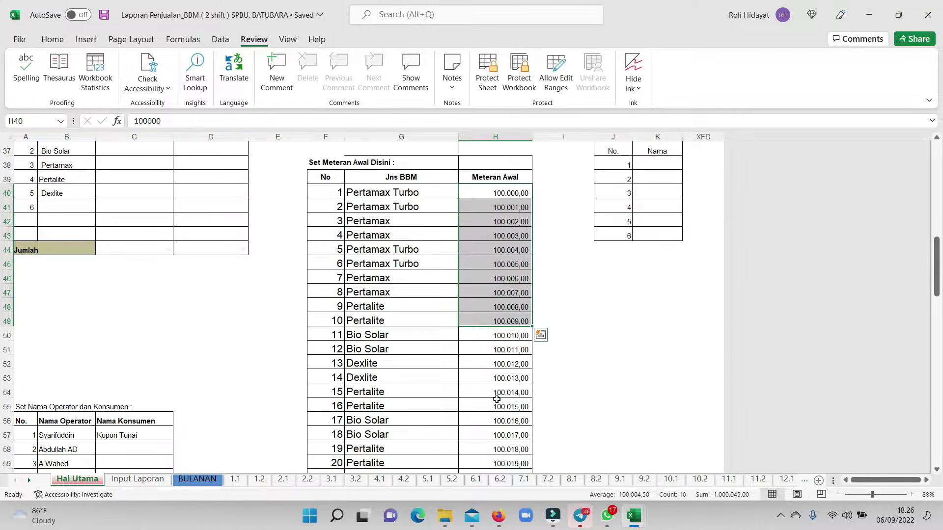
pyautogui.scroll(2, 182, 339)
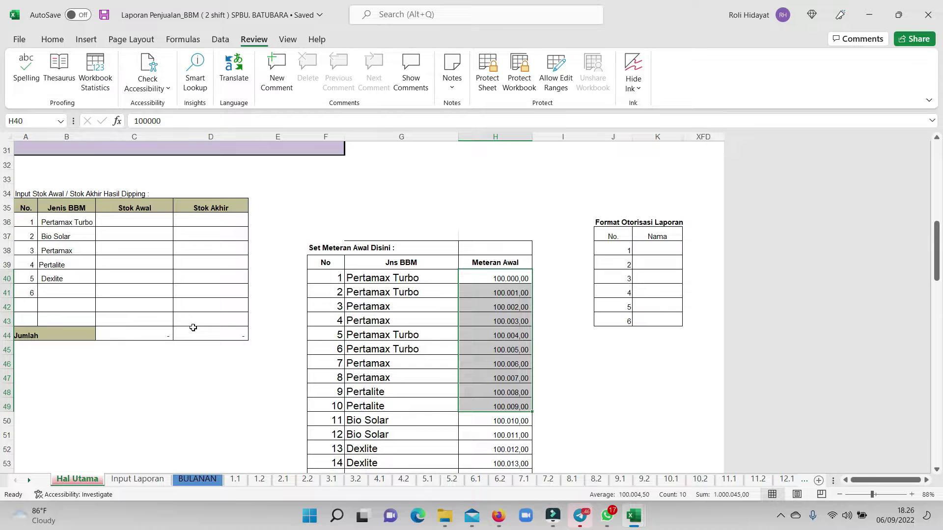
pyautogui.click(71, 225)
pyautogui.moveTo(120, 217); pyautogui.dragTo(122, 278)
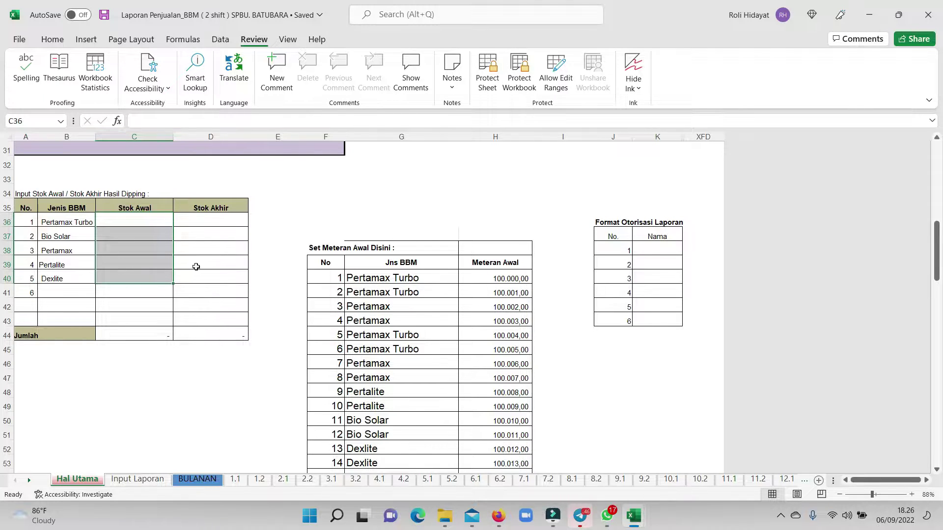
pyautogui.click(205, 253)
pyautogui.moveTo(143, 219); pyautogui.dragTo(140, 271)
pyautogui.moveTo(218, 216); pyautogui.dragTo(212, 278)
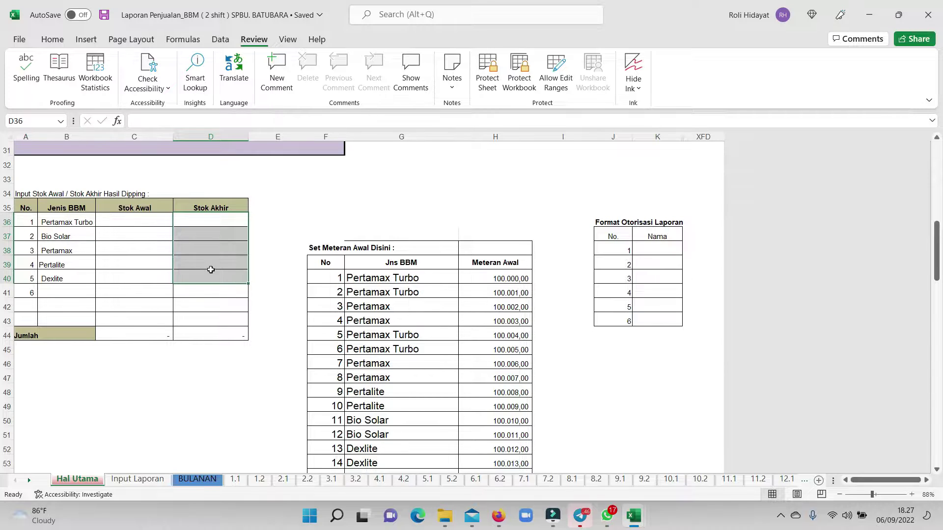
pyautogui.click(126, 218)
pyautogui.moveTo(196, 219); pyautogui.dragTo(202, 276)
pyautogui.scroll(-2, 340, 285)
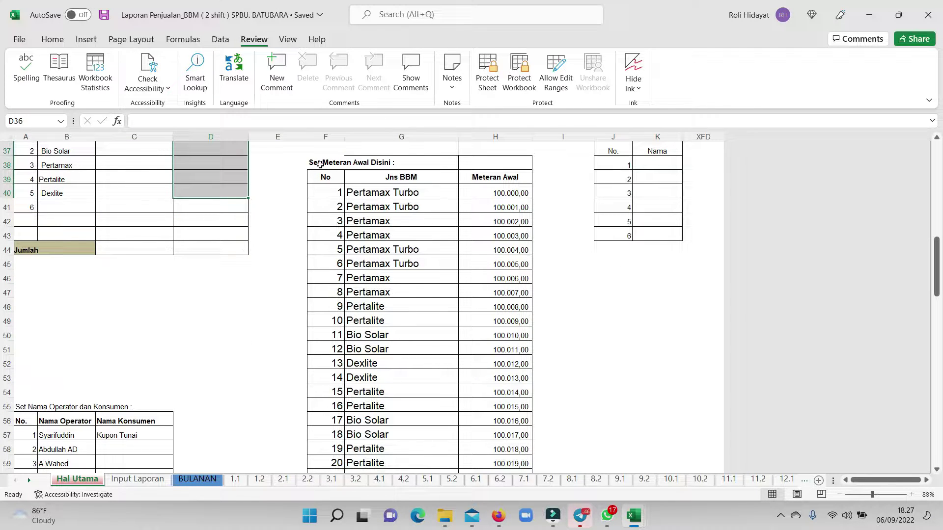
# Inspect the Set Meteran Awal table and the formulas behind its meter readings.
pyautogui.moveTo(316, 164); pyautogui.dragTo(476, 201)
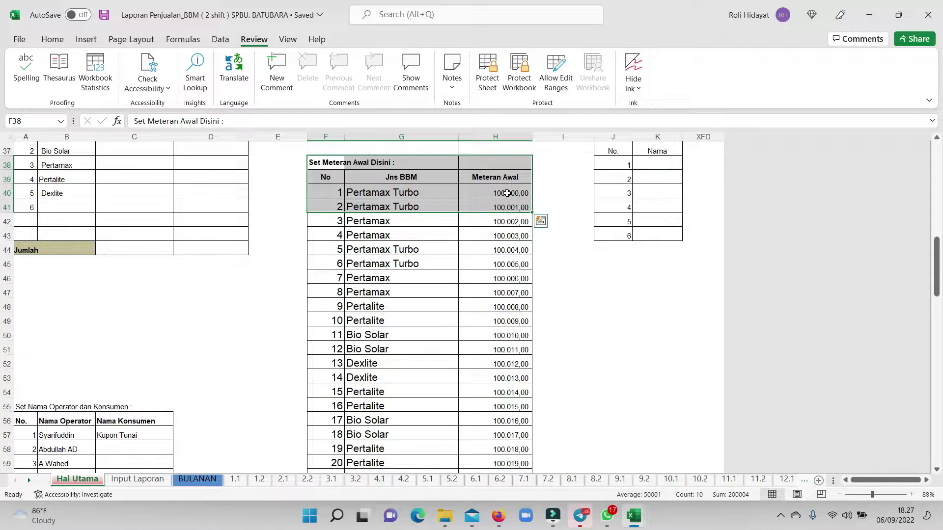
pyautogui.click(507, 193)
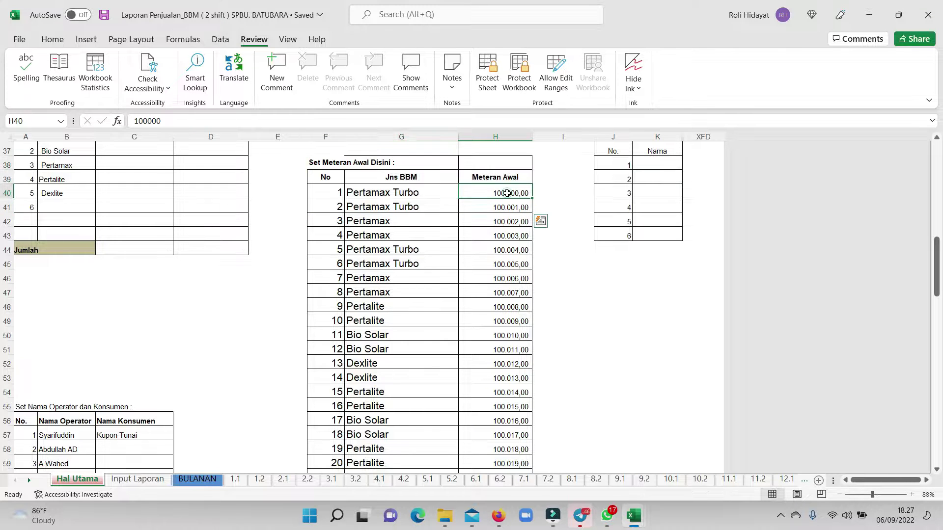
pyautogui.scroll(3, 434, 270)
pyautogui.scroll(-1, 433, 271)
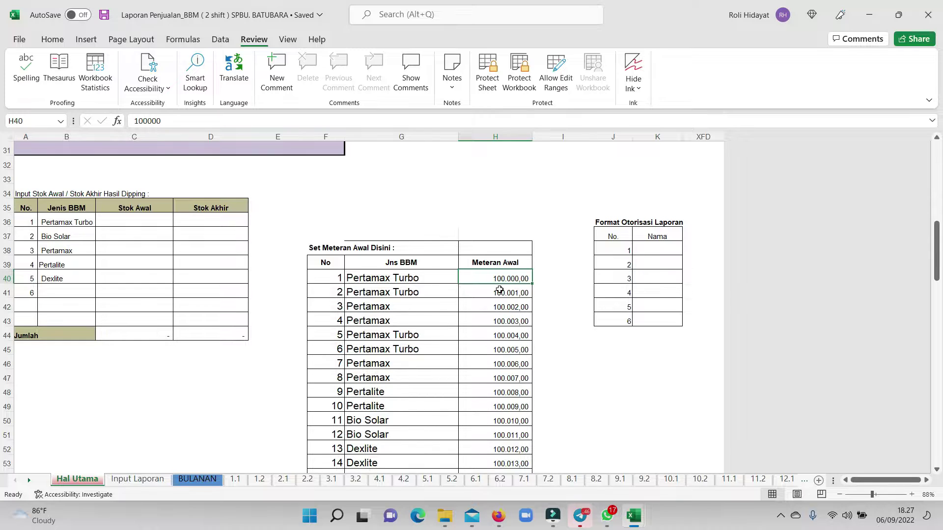
pyautogui.moveTo(501, 270); pyautogui.dragTo(506, 273)
pyautogui.click(510, 303)
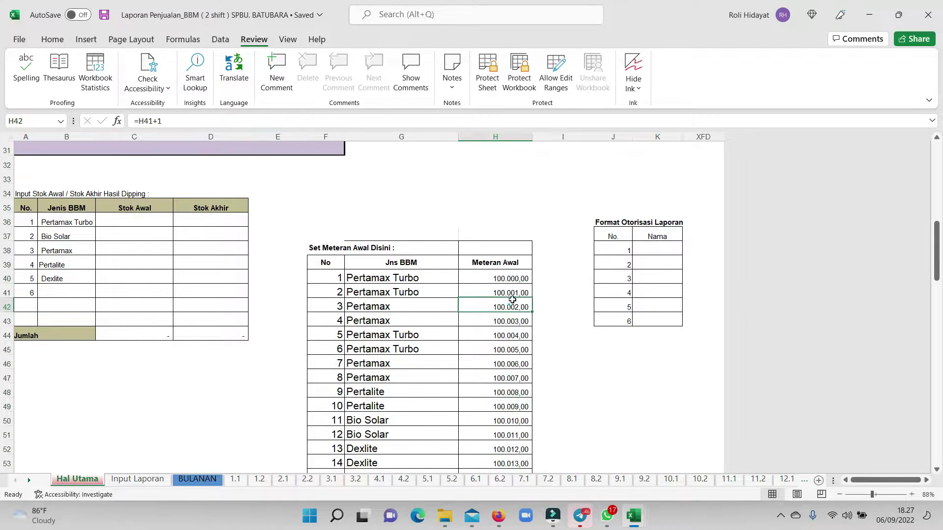
pyautogui.click(513, 279)
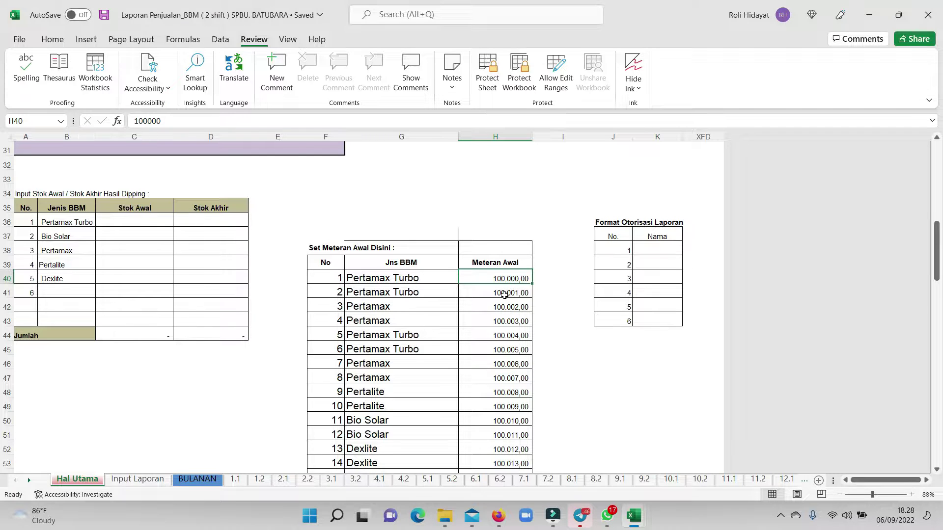
# Select the Meteran Awal readings H40:H67 and delete them.
pyautogui.click(510, 317)
pyautogui.moveTo(513, 279); pyautogui.dragTo(510, 465)
pyautogui.scroll(5, 510, 393)
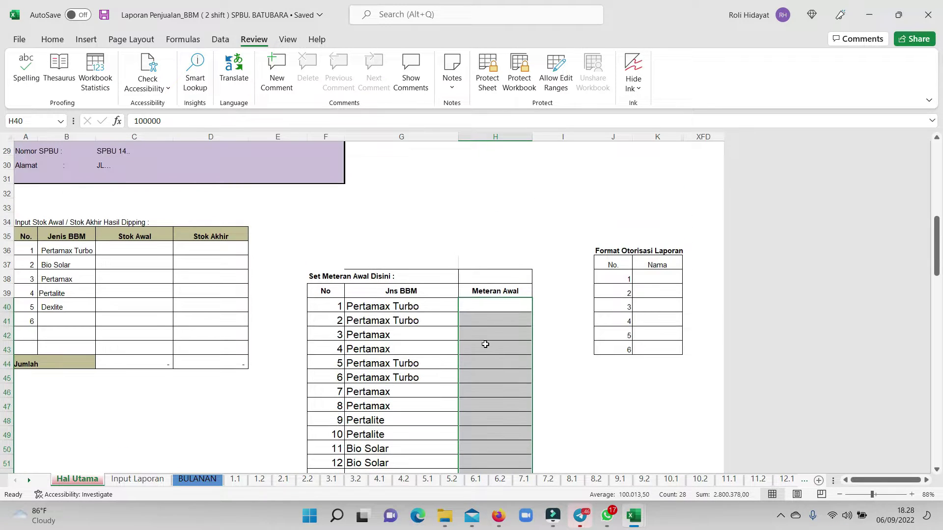
pyautogui.scroll(1, 493, 359)
pyautogui.press('Delete')
pyautogui.scroll(-4, 426, 384)
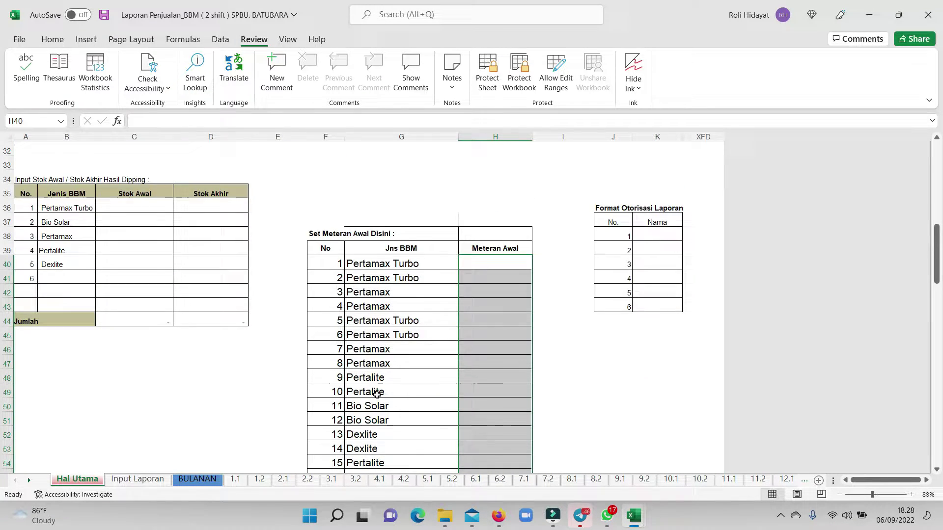
pyautogui.click(235, 479)
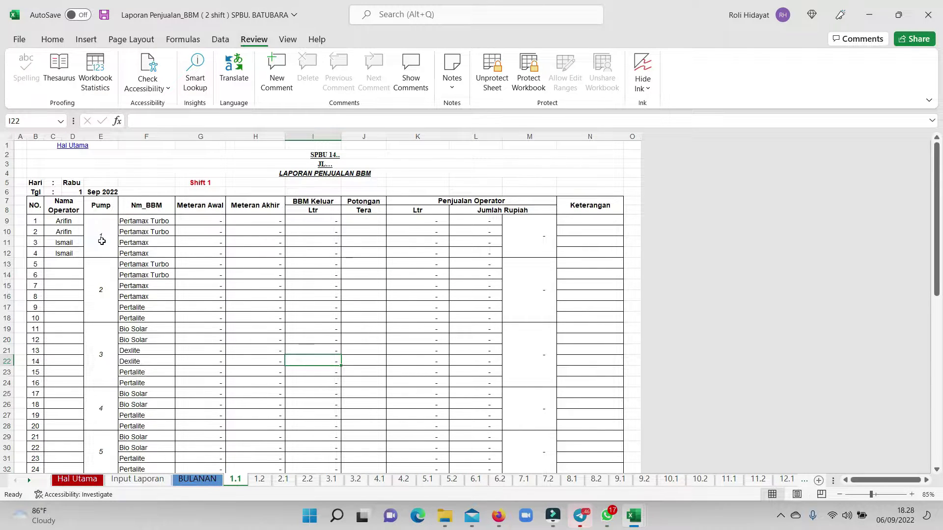
pyautogui.moveTo(107, 228); pyautogui.dragTo(114, 386)
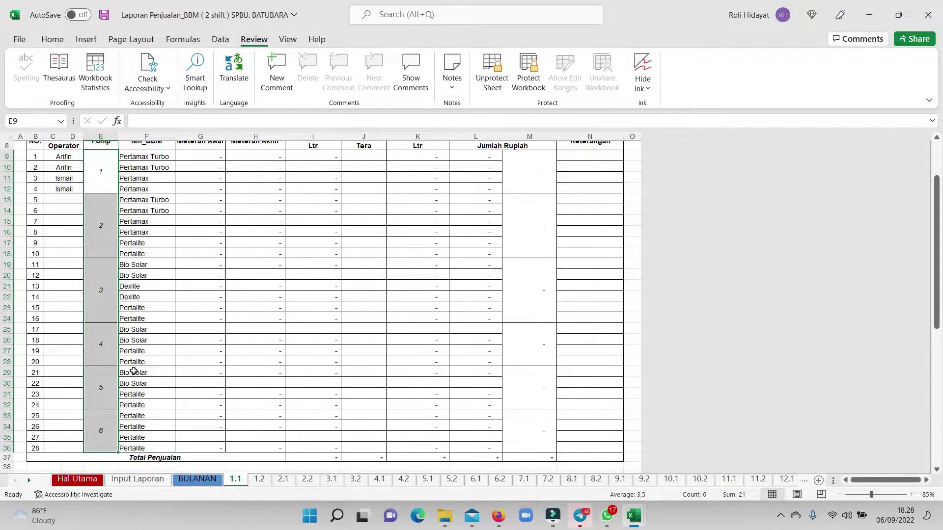
pyautogui.scroll(2, 145, 368)
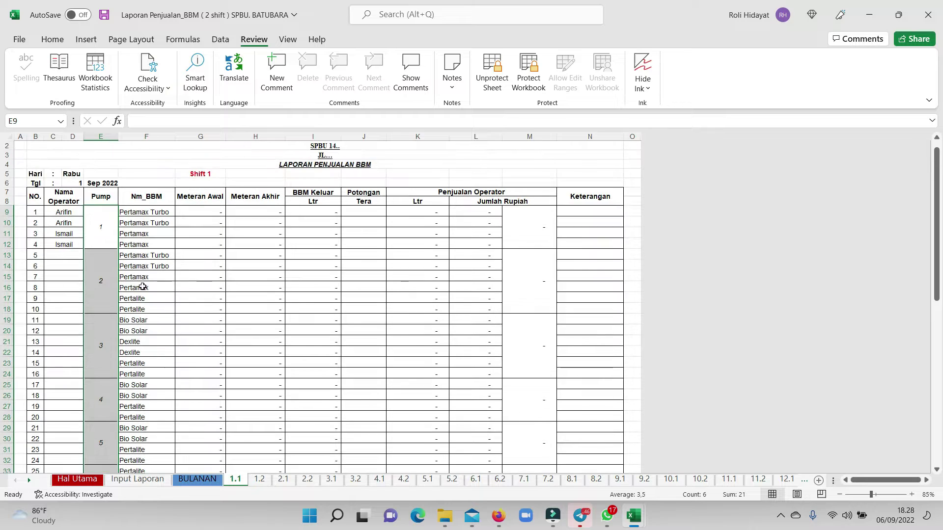
pyautogui.click(106, 227)
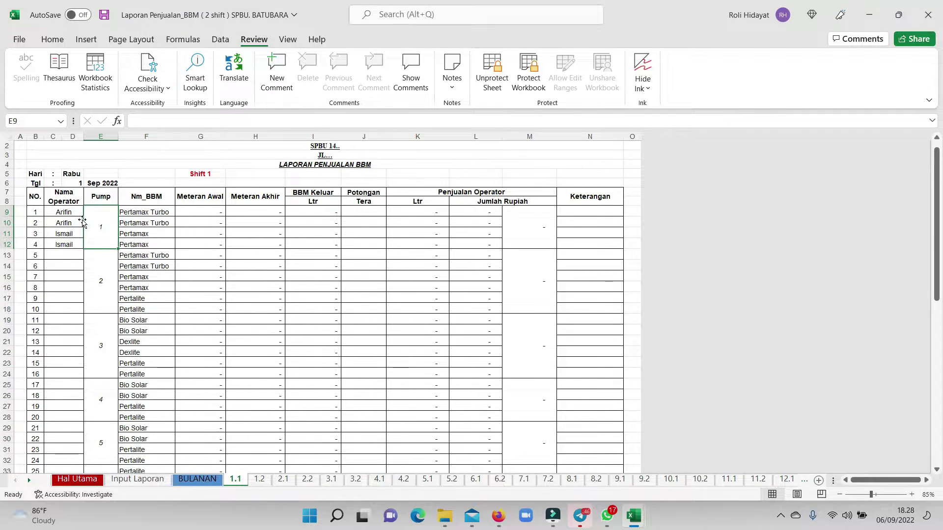
pyautogui.click(137, 212)
pyautogui.moveTo(138, 211); pyautogui.dragTo(134, 252)
pyautogui.moveTo(138, 247); pyautogui.dragTo(142, 250)
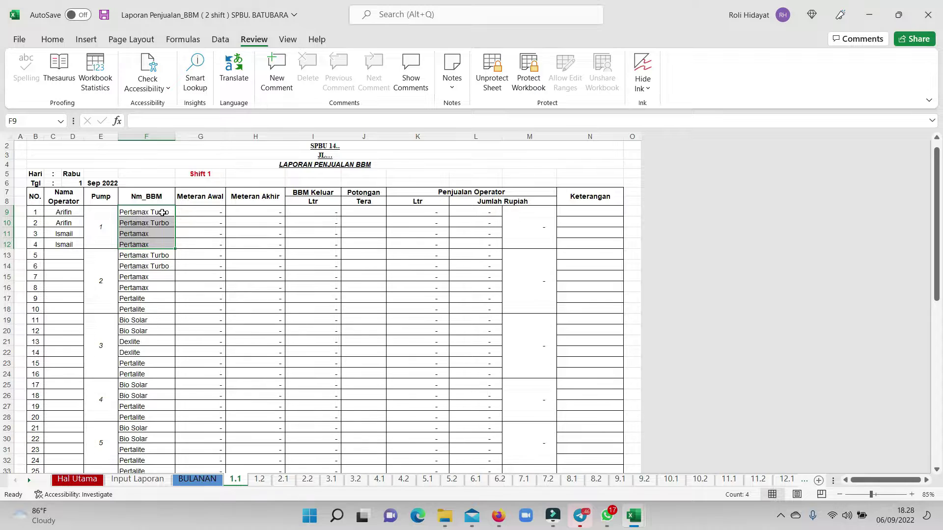
pyautogui.click(146, 236)
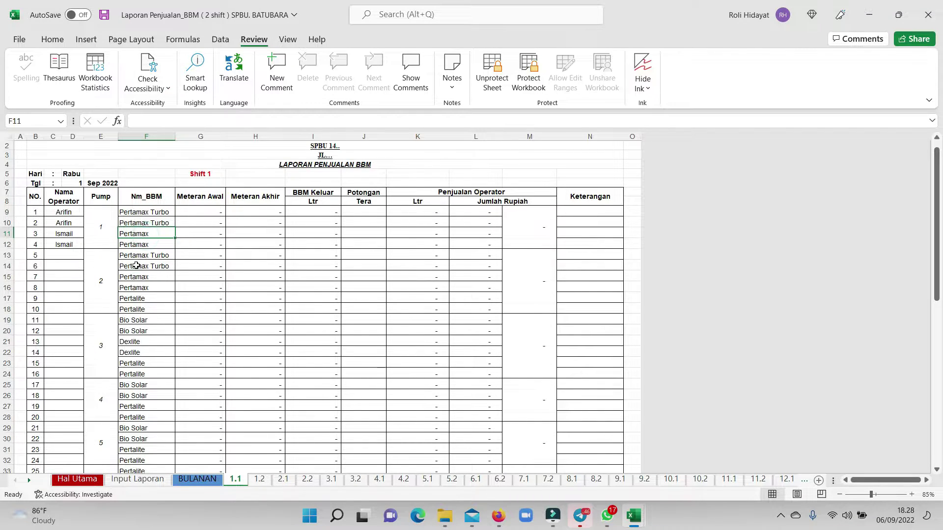
pyautogui.moveTo(138, 258); pyautogui.dragTo(139, 309)
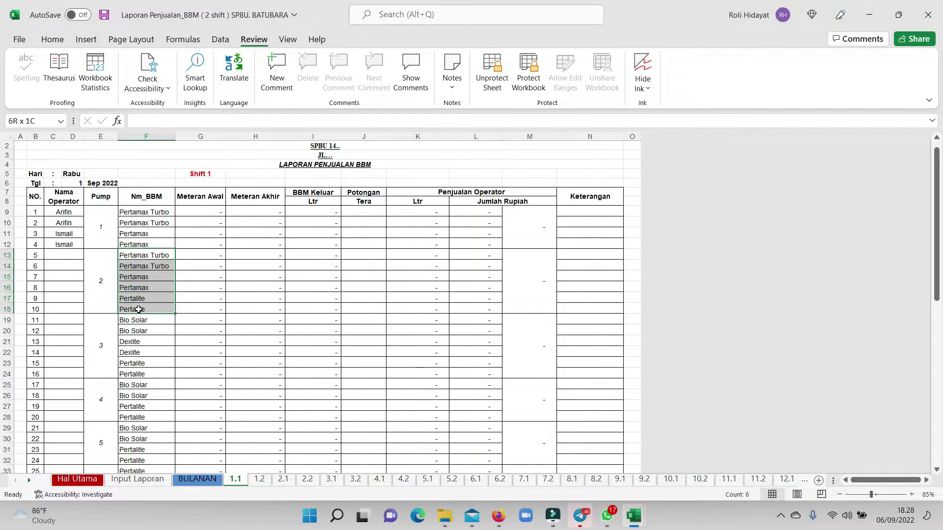
pyautogui.moveTo(144, 259); pyautogui.dragTo(135, 309)
pyautogui.scroll(-2, 141, 289)
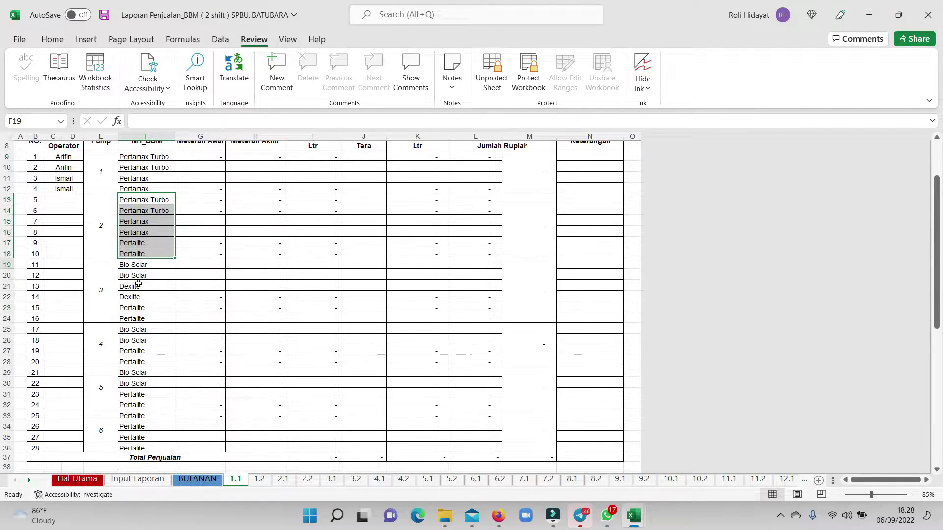
pyautogui.moveTo(136, 264); pyautogui.dragTo(136, 318)
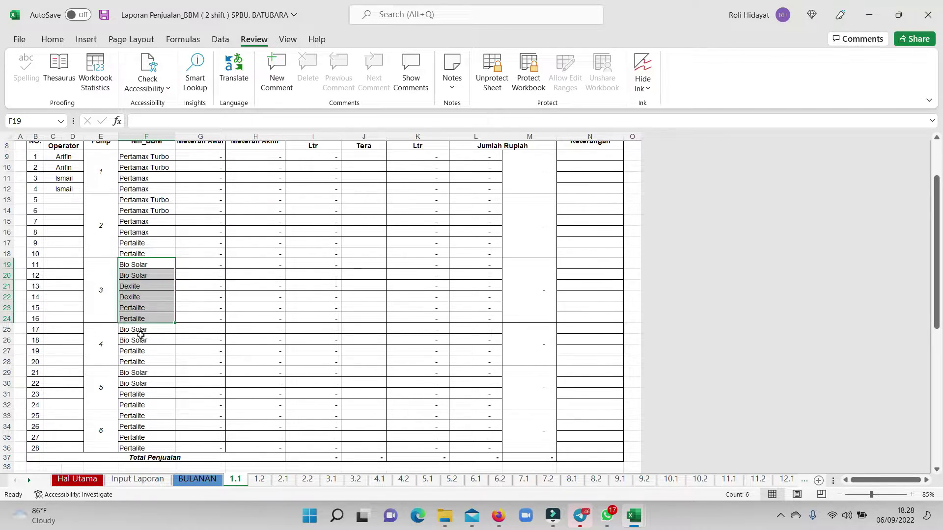
pyautogui.moveTo(136, 330); pyautogui.dragTo(137, 366)
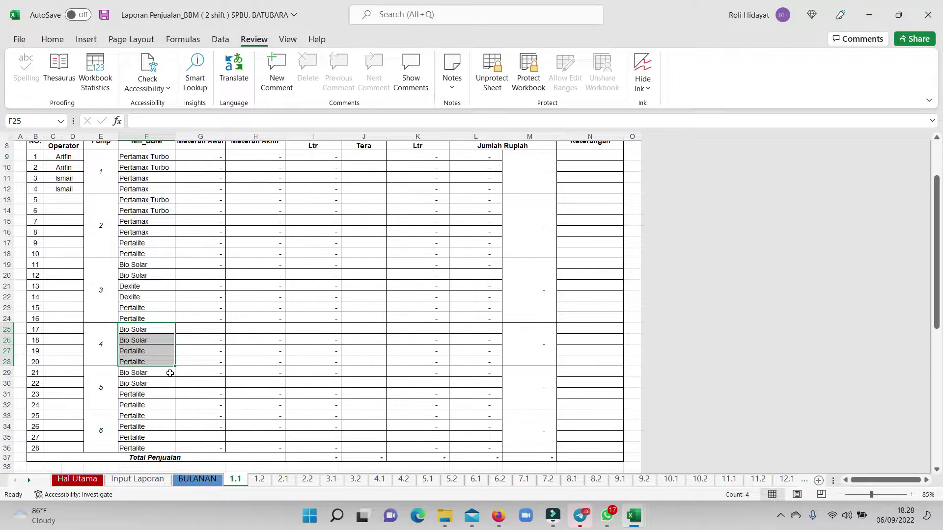
pyautogui.moveTo(143, 375); pyautogui.dragTo(146, 405)
pyautogui.scroll(-1, 128, 393)
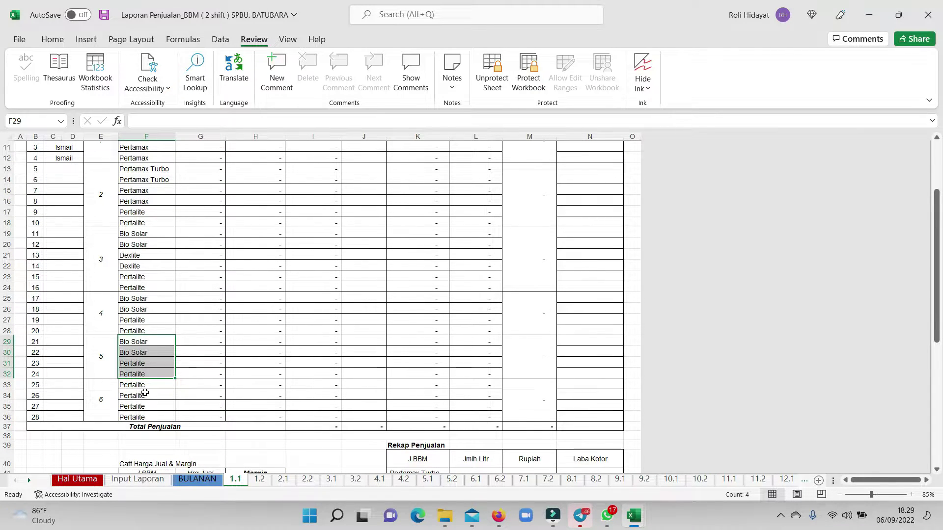
pyautogui.moveTo(149, 384); pyautogui.dragTo(146, 417)
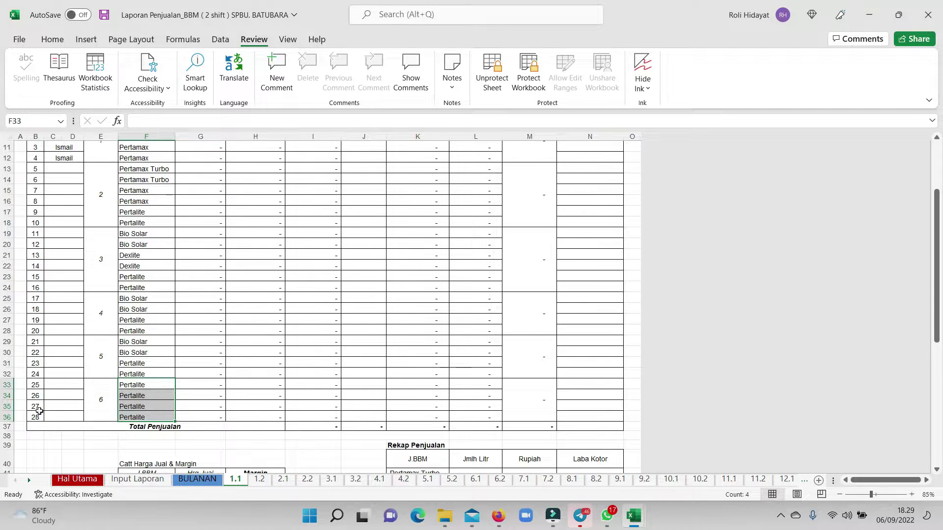
pyautogui.scroll(4, 99, 378)
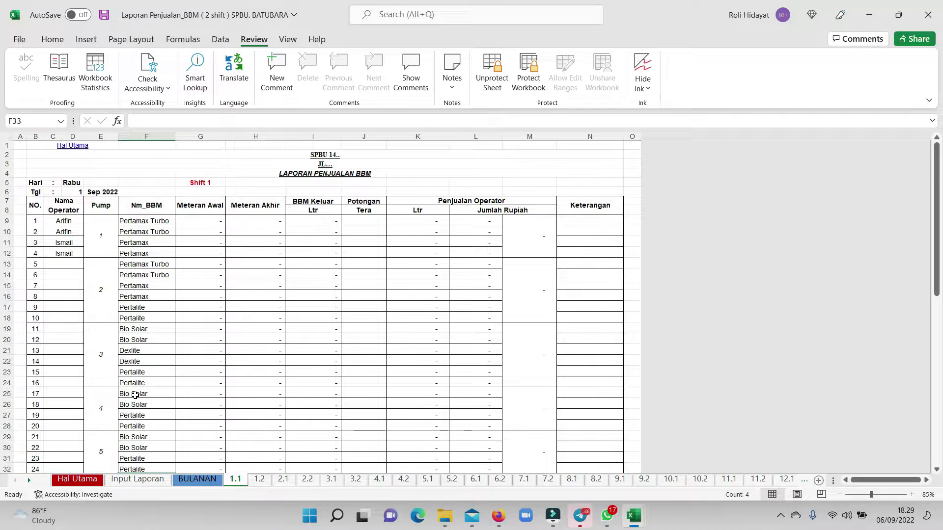
pyautogui.scroll(-5, 160, 396)
pyautogui.scroll(-2, 173, 386)
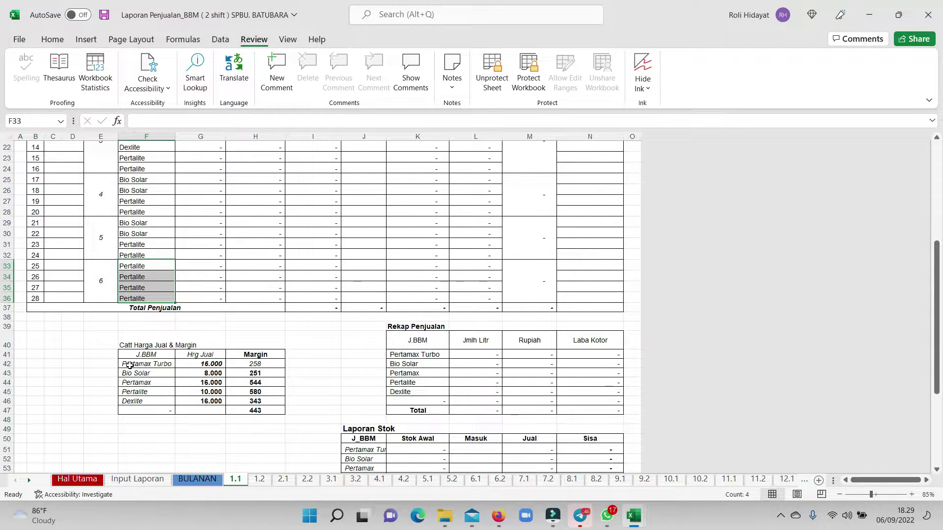
pyautogui.click(131, 366)
pyautogui.press('Down')
pyautogui.press('Down')
pyautogui.press('Down')
pyautogui.press('Down')
pyautogui.press('Down')
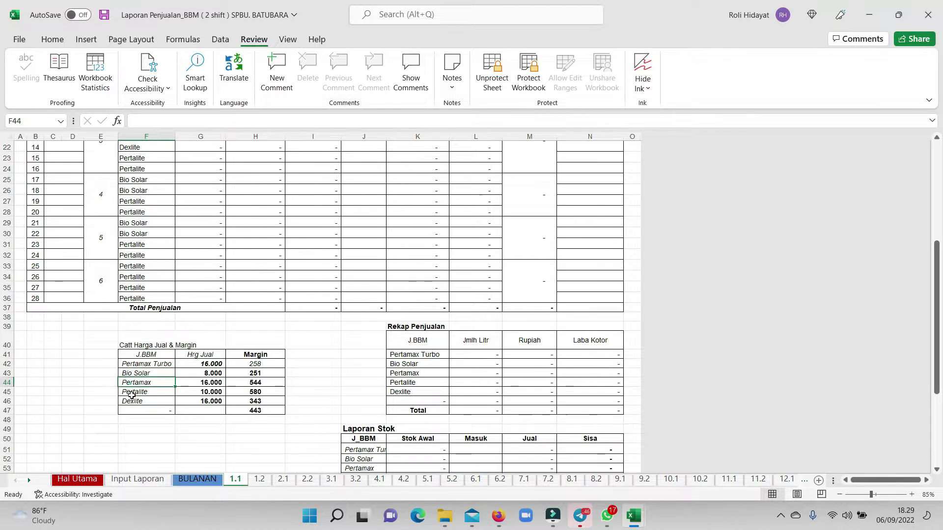
pyautogui.moveTo(145, 369); pyautogui.dragTo(135, 400)
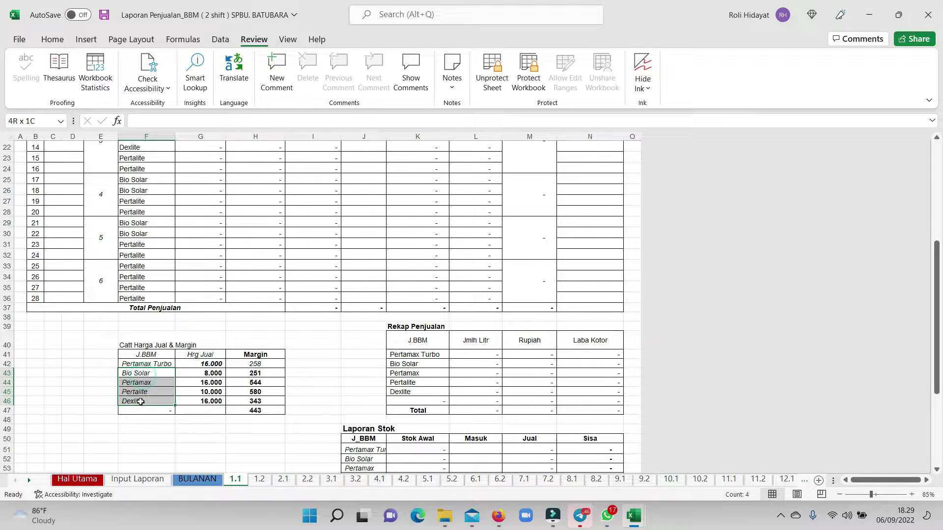
pyautogui.scroll(7, 185, 379)
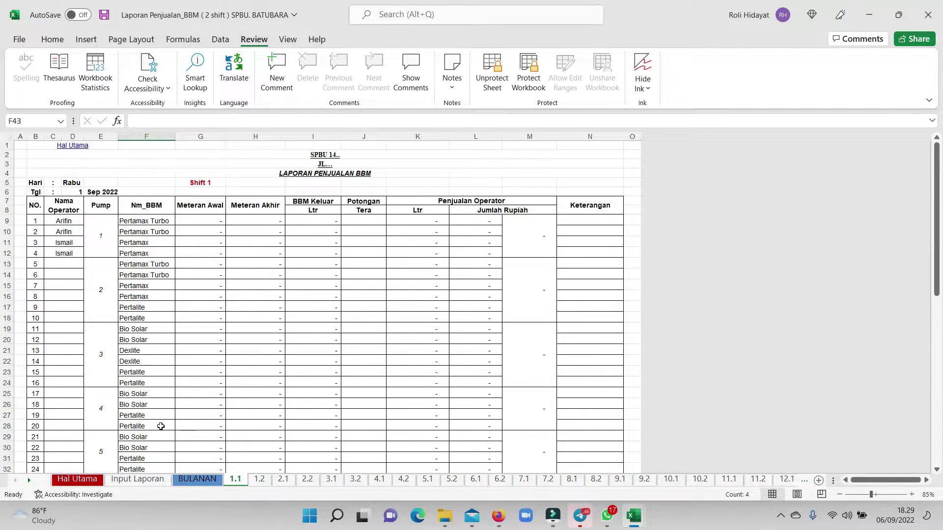
# On Hal Utama, enter 100.000,00 as pump 1's starting meter reading in H40.
pyautogui.click(132, 480)
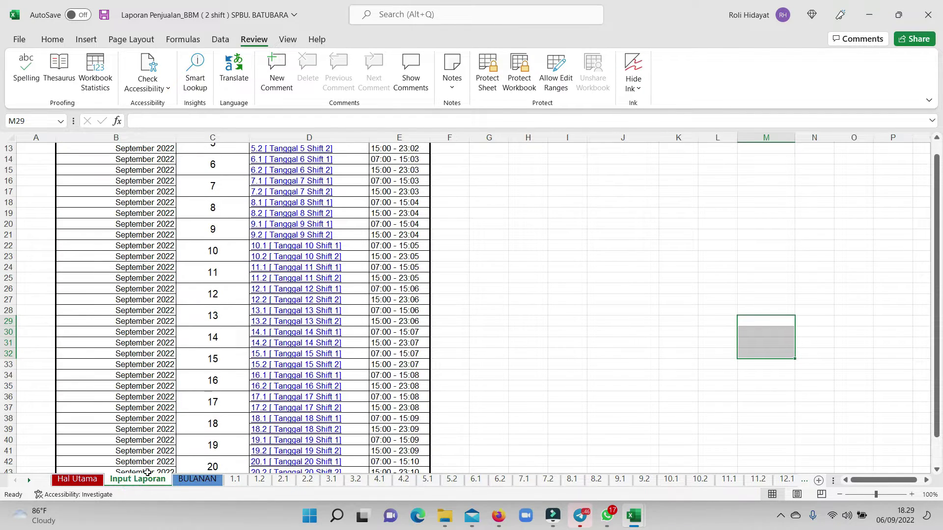
pyautogui.click(97, 482)
pyautogui.scroll(3, 193, 391)
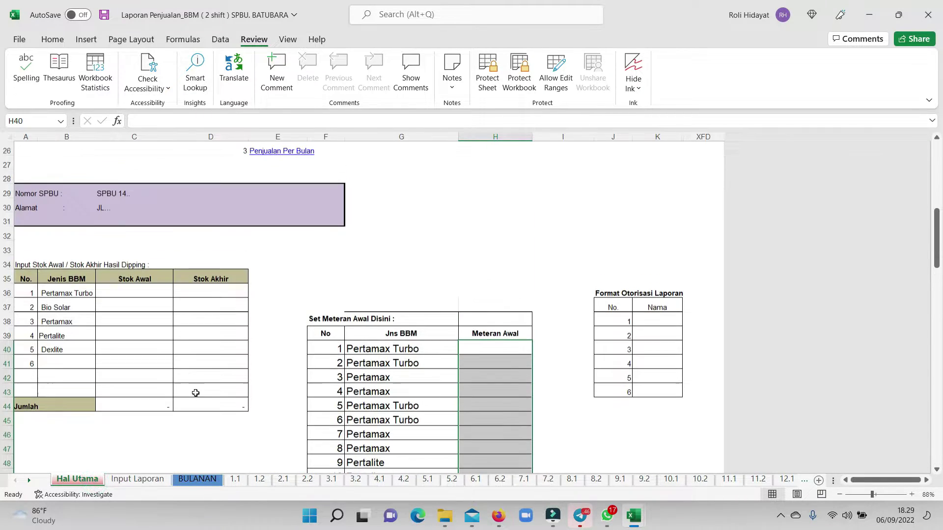
pyautogui.scroll(-5, 401, 280)
pyautogui.scroll(4, 401, 280)
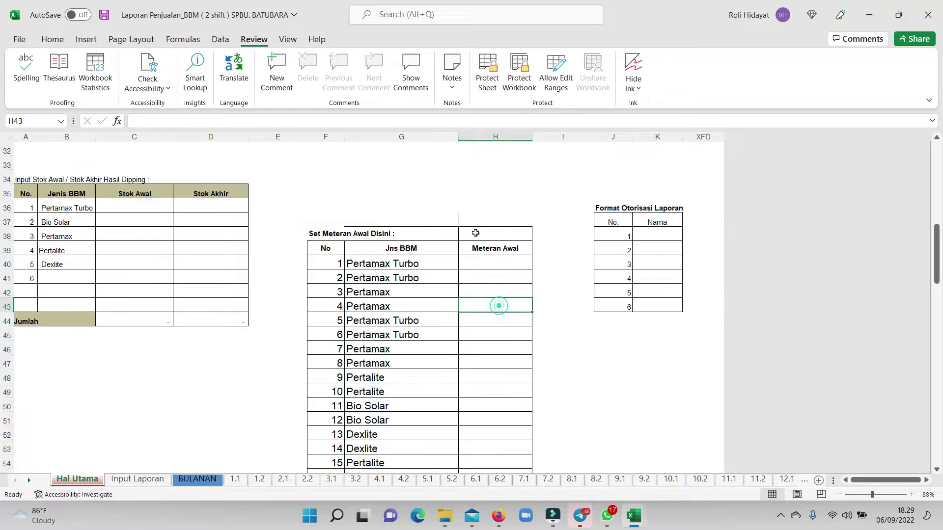
pyautogui.click(486, 260)
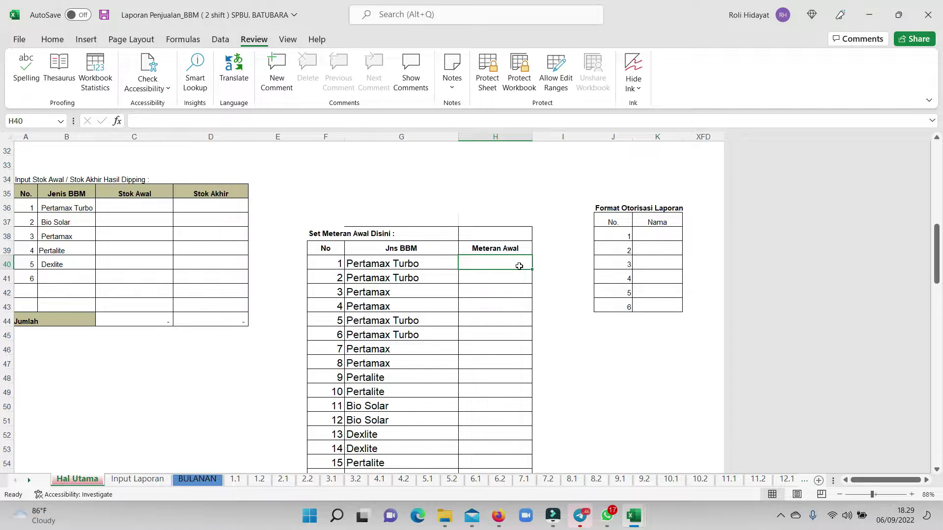
pyautogui.write('100000')
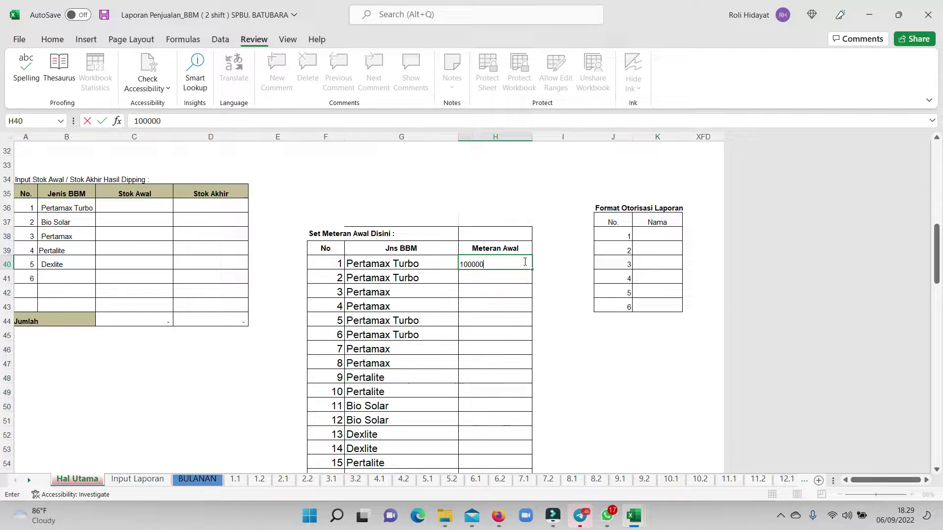
pyautogui.press('Return')
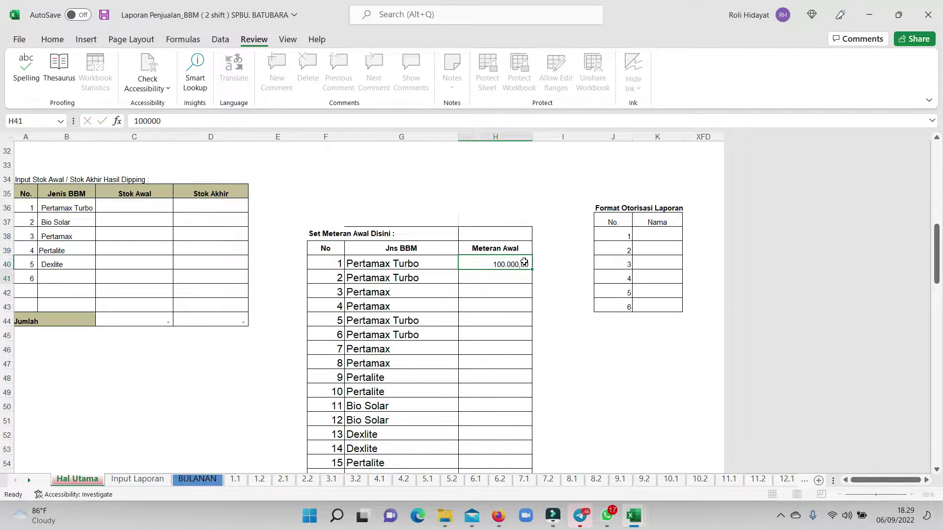
# Put =H40+1 in H41 and fill it down the Meteran Awal column.
pyautogui.write('=')
pyautogui.click(526, 259)
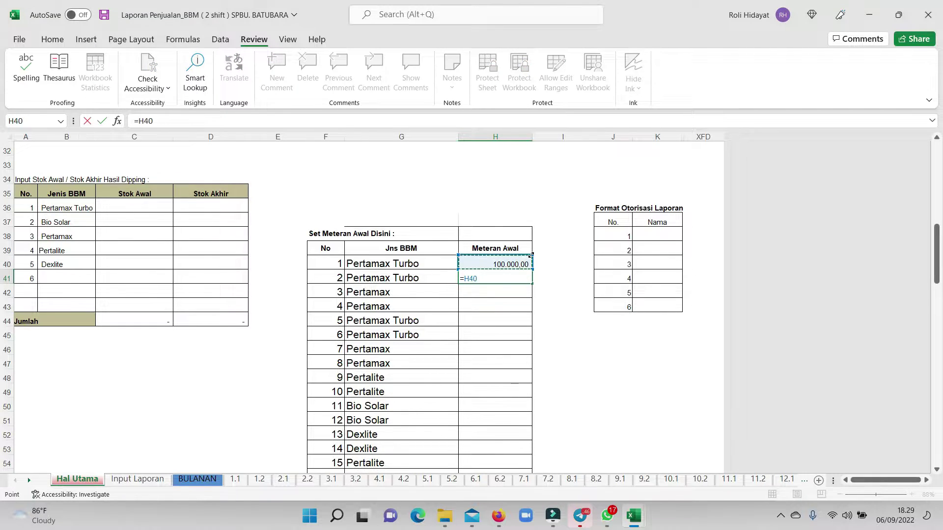
pyautogui.write('+1')
pyautogui.press('Return')
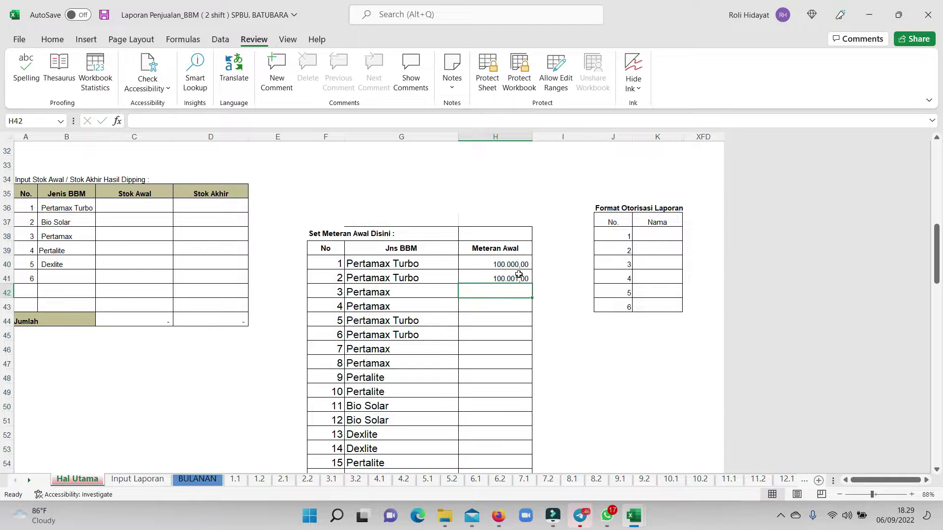
pyautogui.click(524, 273)
pyautogui.moveTo(533, 285); pyautogui.dragTo(499, 449)
pyautogui.scroll(12, 494, 428)
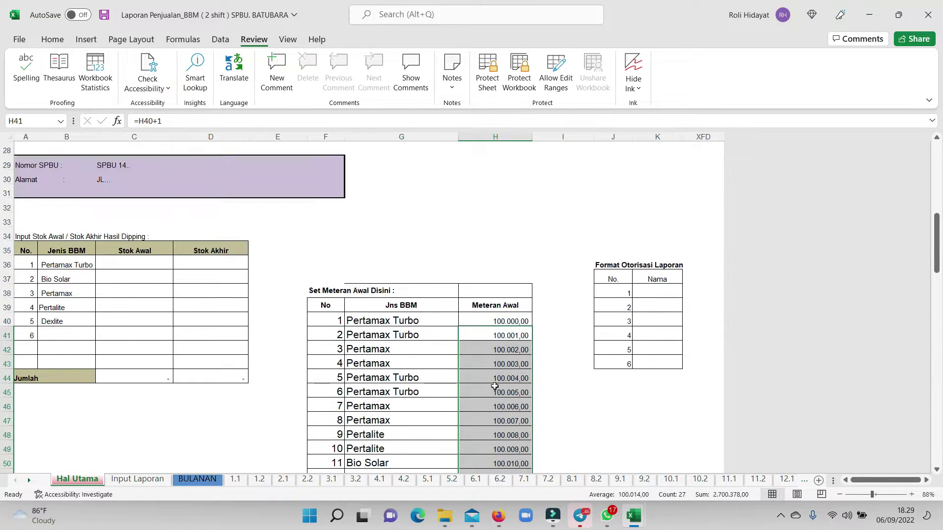
# Delete the Nama Operator and Nama Konsumen entries in columns B and C.
pyautogui.click(453, 325)
pyautogui.scroll(-5, 452, 327)
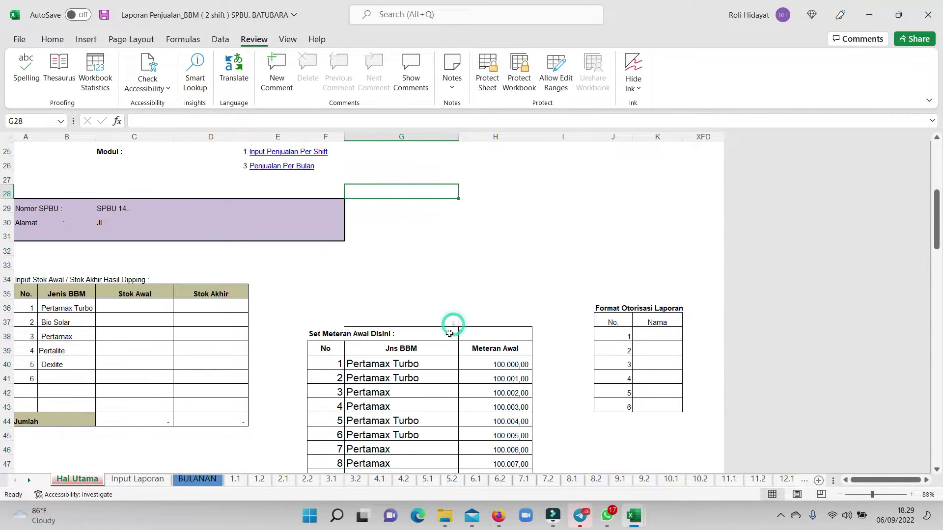
pyautogui.scroll(-5, 210, 383)
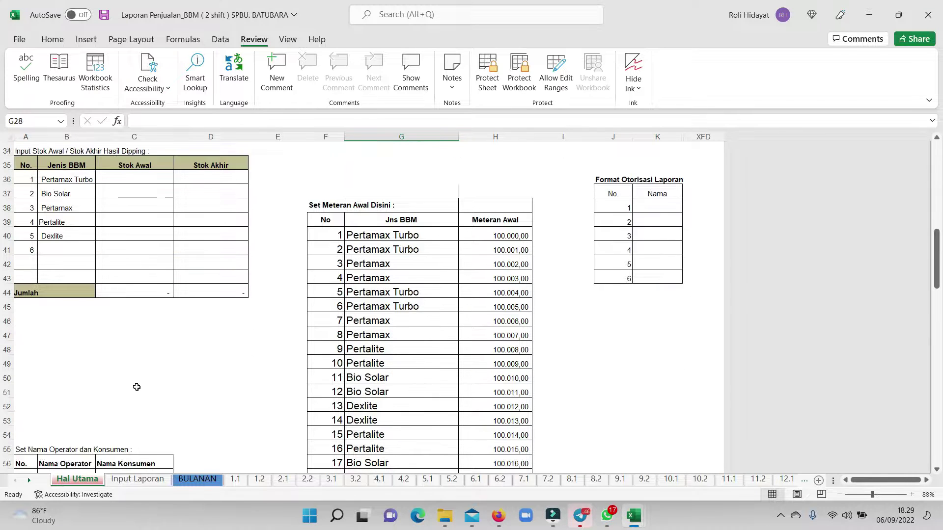
pyautogui.scroll(-1, 78, 398)
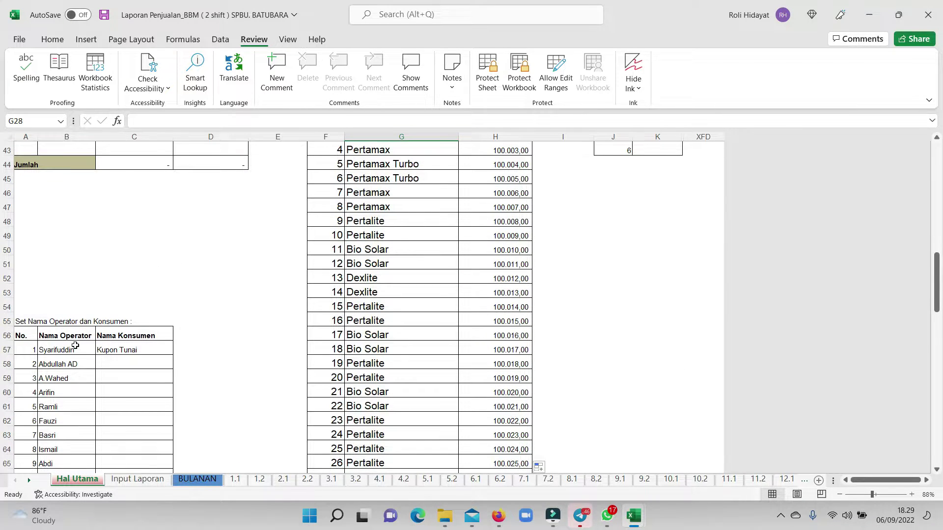
pyautogui.moveTo(71, 355); pyautogui.dragTo(142, 373)
pyautogui.press('Delete')
pyautogui.scroll(7, 123, 334)
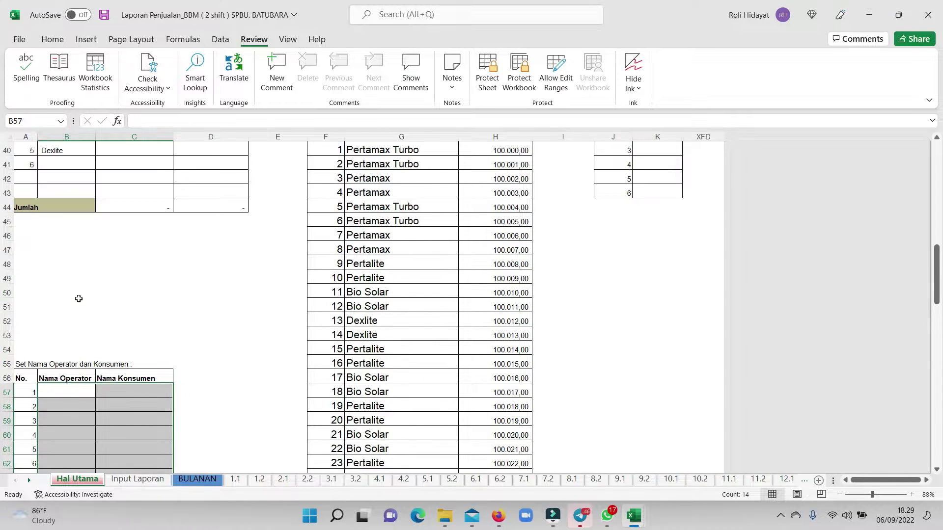
# Enter the first two operator names from B57, correcting a typo in the second name.
pyautogui.click(77, 302)
pyautogui.click(77, 388)
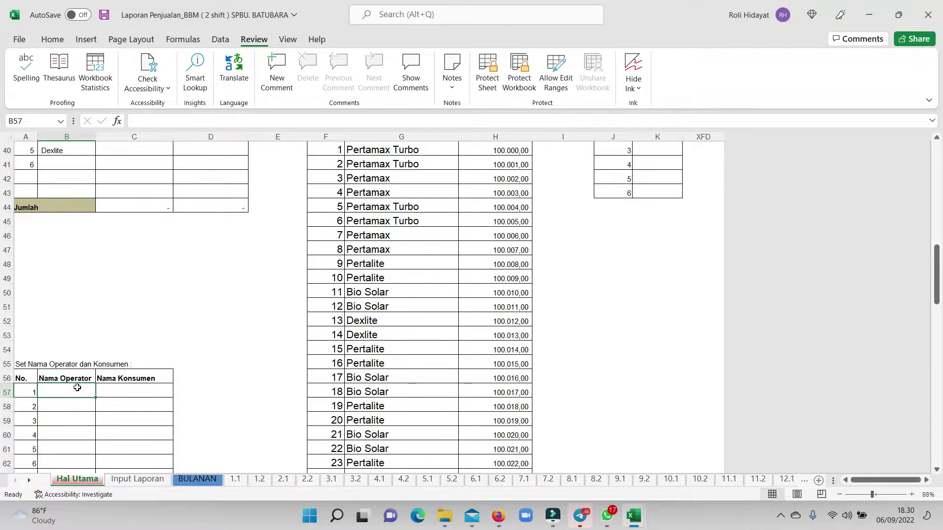
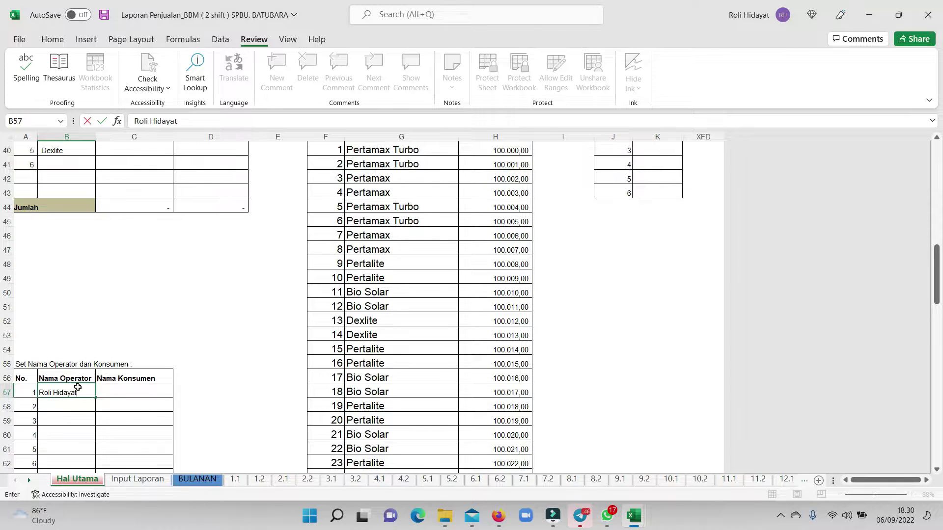
pyautogui.press('Return')
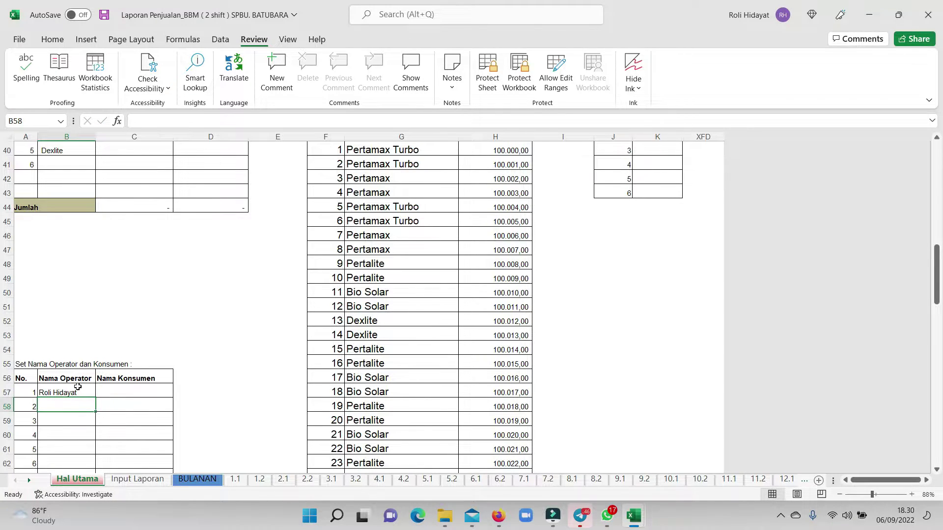
pyautogui.write('Booby')
pyautogui.press('Return')
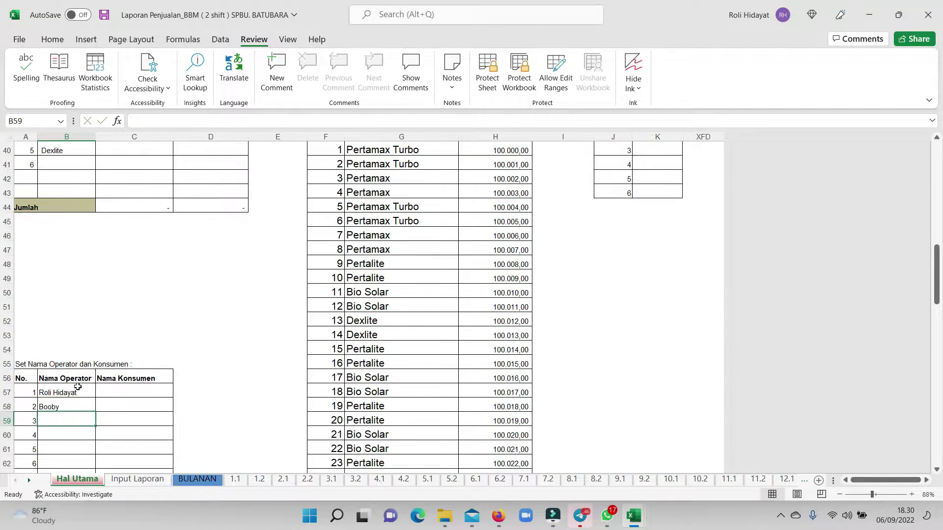
pyautogui.press('Up')
pyautogui.write('B')
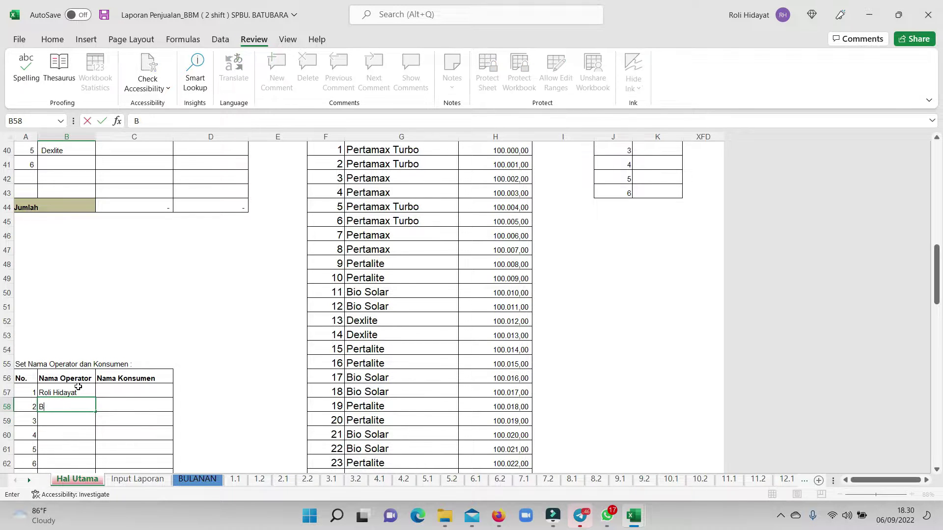
pyautogui.write('obby')
pyautogui.press('Return')
# Type the third and fourth operator names into the Nama Operator list.
pyautogui.keyDown('shift'); pyautogui.click(78, 388); pyautogui.keyUp('shift')
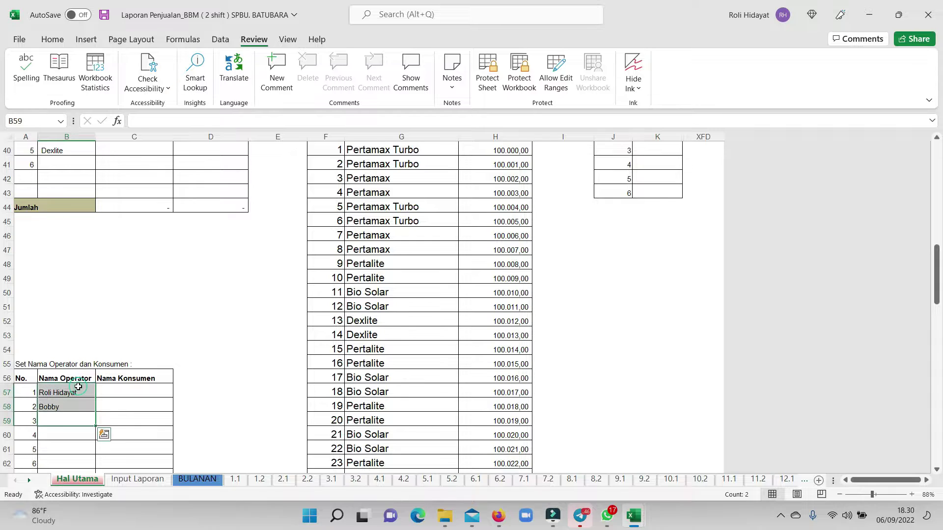
pyautogui.click(67, 418)
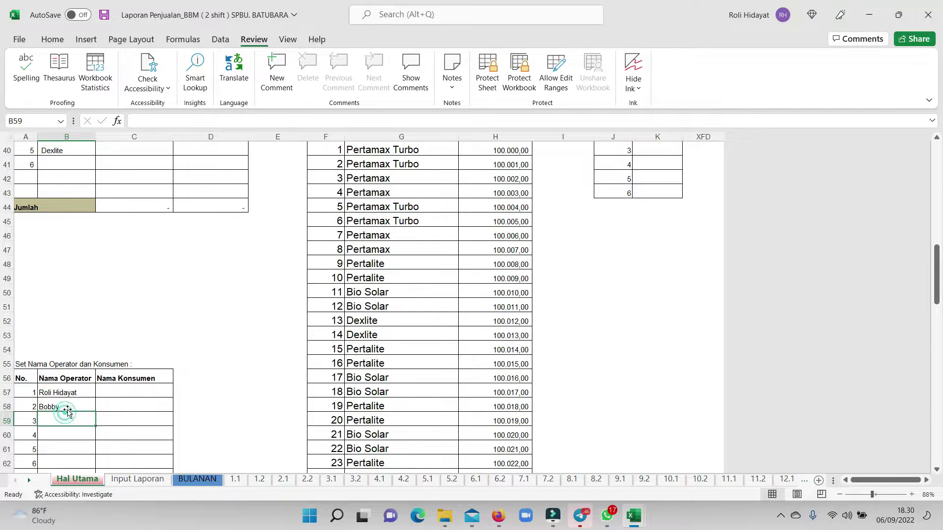
pyautogui.write('Indra')
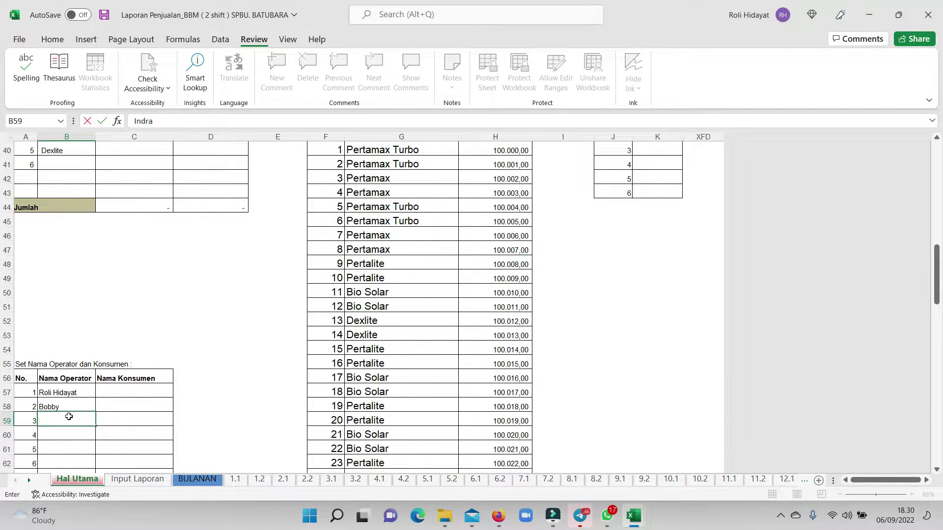
pyautogui.press('Return')
pyautogui.write('Lelly')
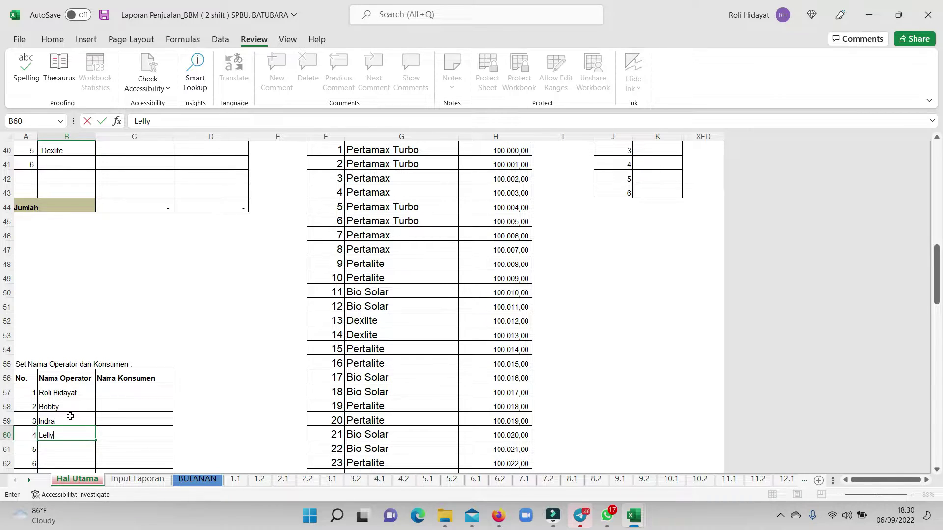
pyautogui.press('Return')
pyautogui.moveTo(249, 387); pyautogui.dragTo(248, 381)
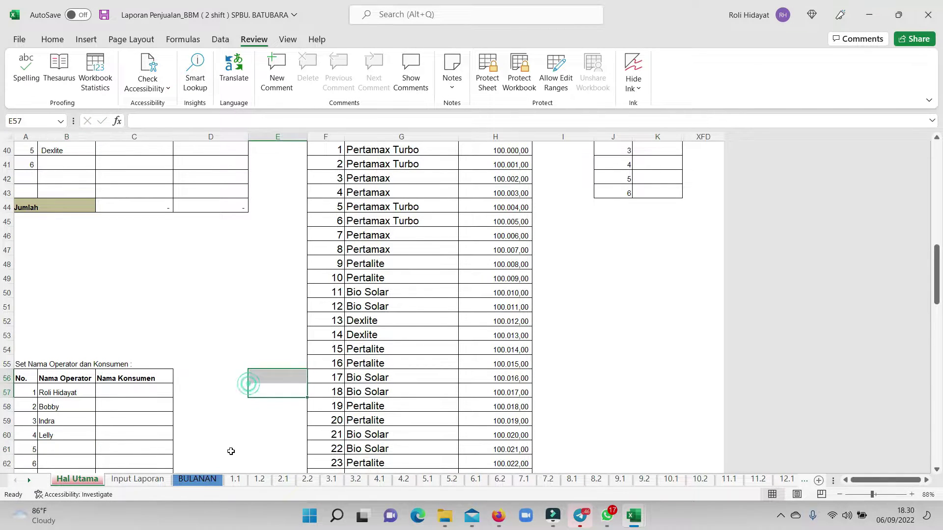
# Look through the BULANAN, Input Laporan and Hal Utama sheets, ending on Input Laporan.
pyautogui.click(198, 479)
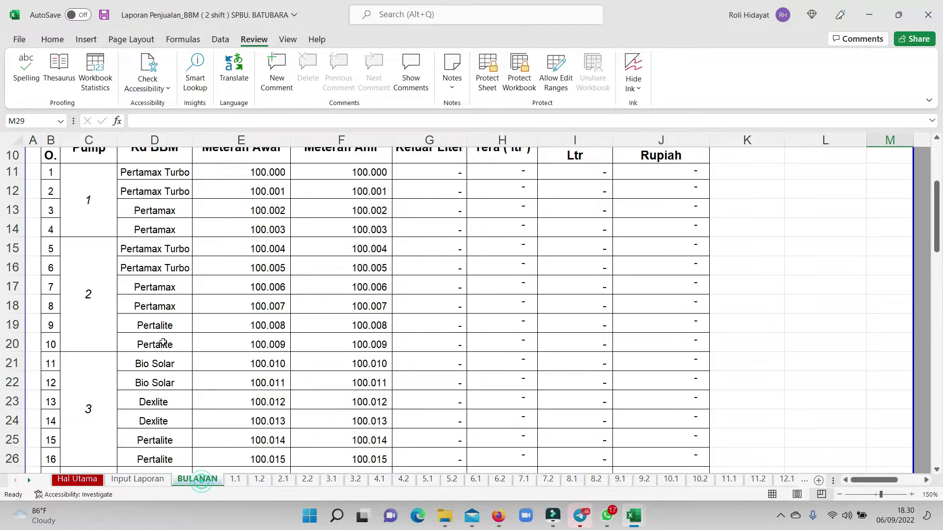
pyautogui.click(155, 479)
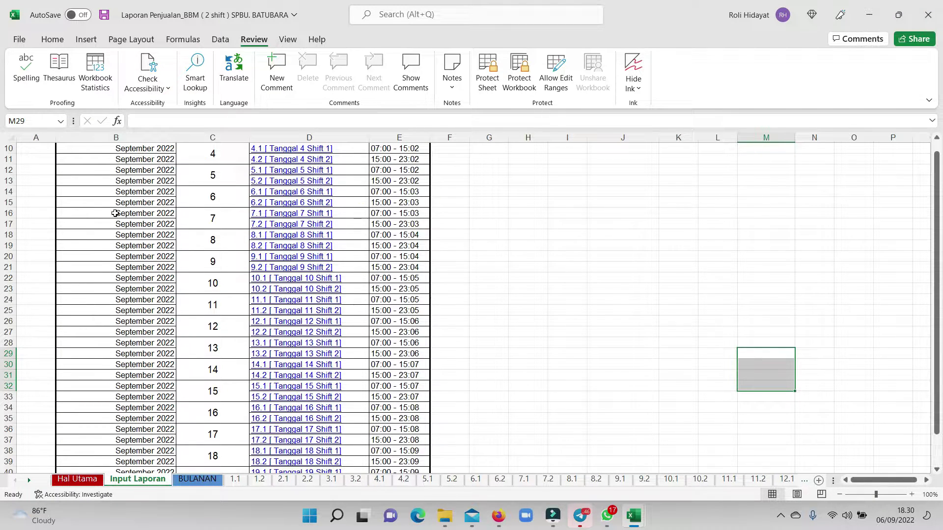
pyautogui.scroll(3, 115, 213)
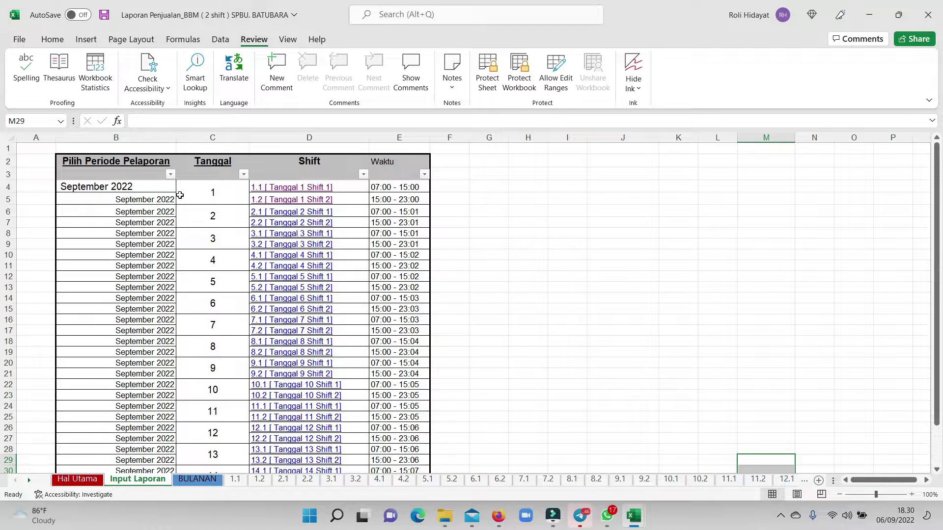
pyautogui.click(72, 477)
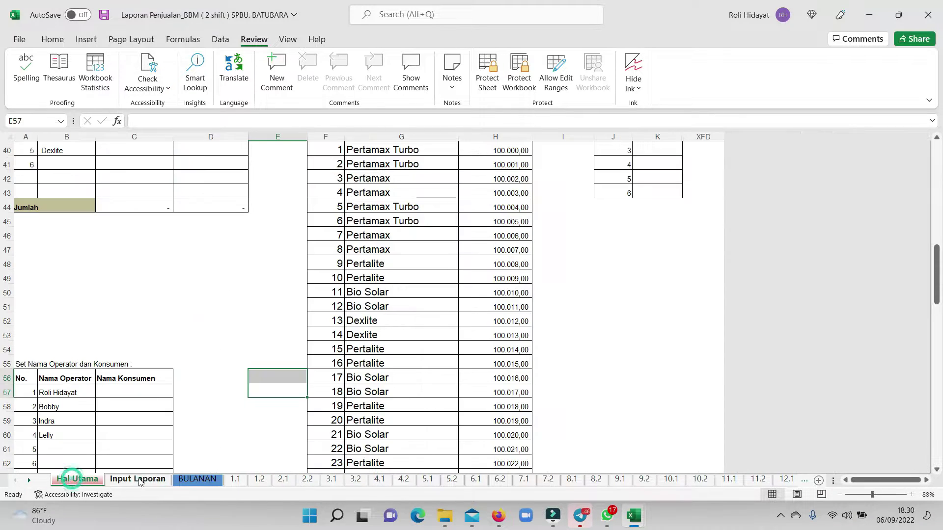
pyautogui.click(139, 480)
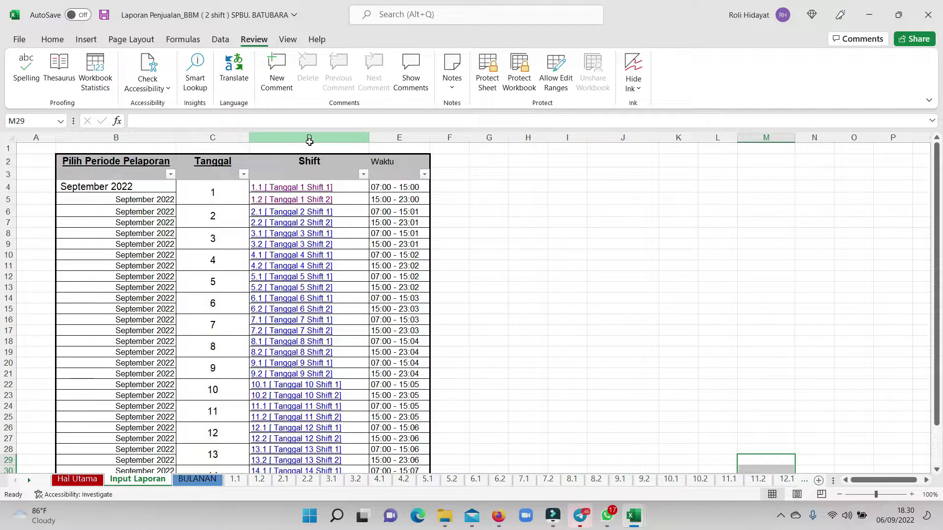
# Select the September 2022 period and date 1, then follow the shift 1 link to sheet 1.1.
pyautogui.moveTo(309, 139); pyautogui.dragTo(399, 147)
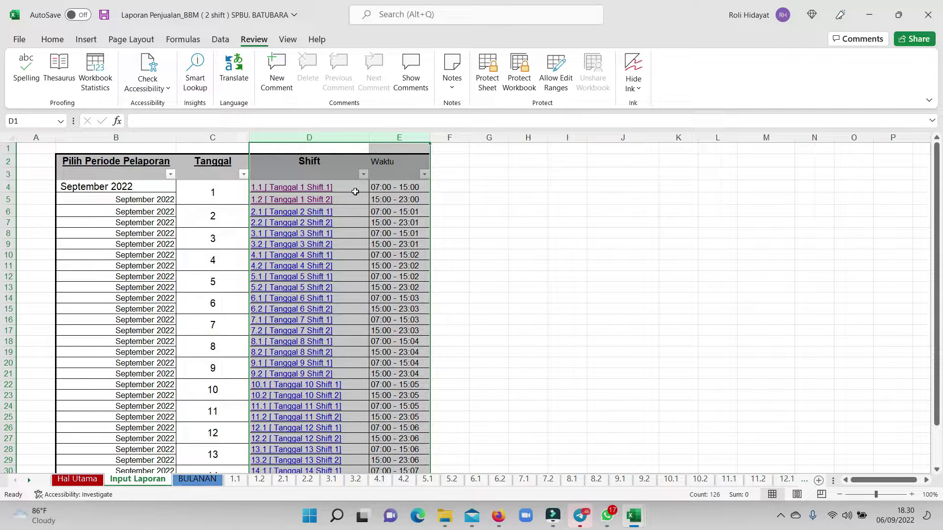
pyautogui.click(455, 190)
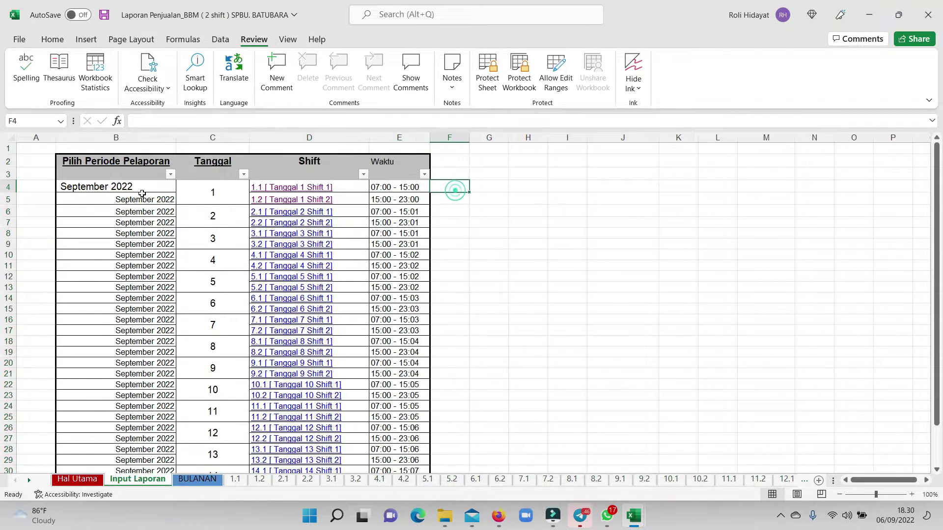
pyautogui.click(175, 197)
pyautogui.click(213, 194)
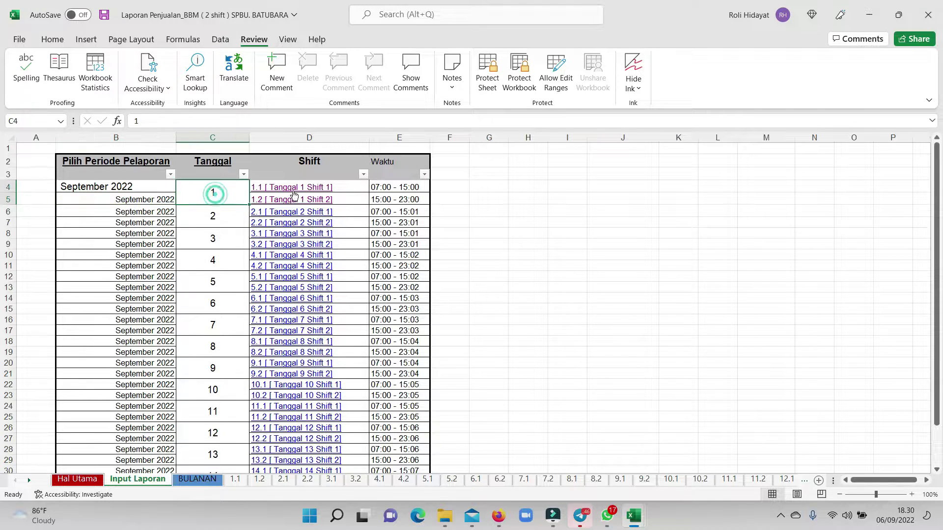
pyautogui.click(294, 187)
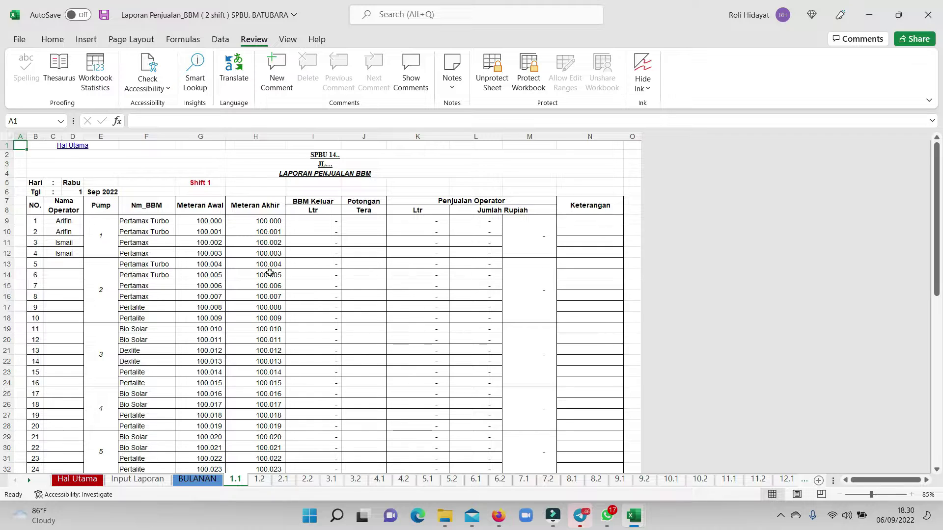
# Pick the first listed operator from the dropdown for pump 1's rows 1 and 2.
pyautogui.scroll(-8, 270, 273)
pyautogui.scroll(7, 217, 224)
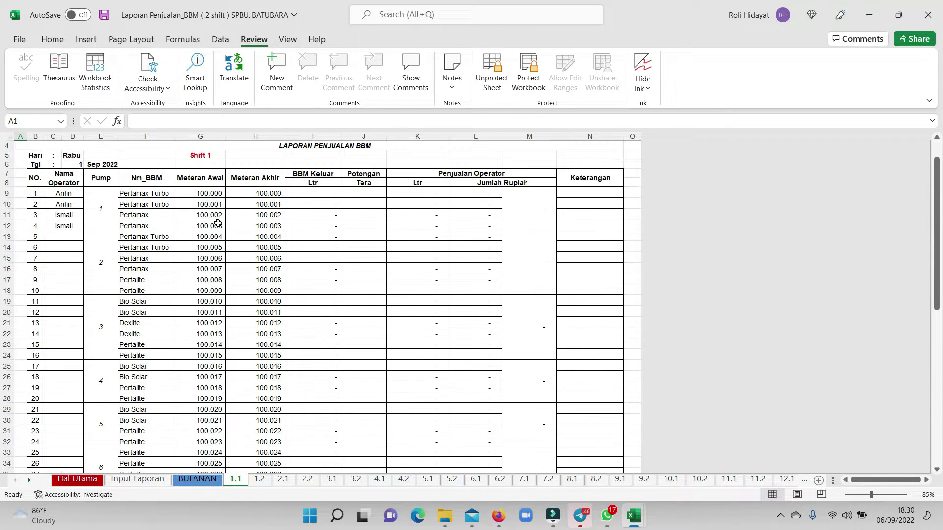
pyautogui.click(196, 136)
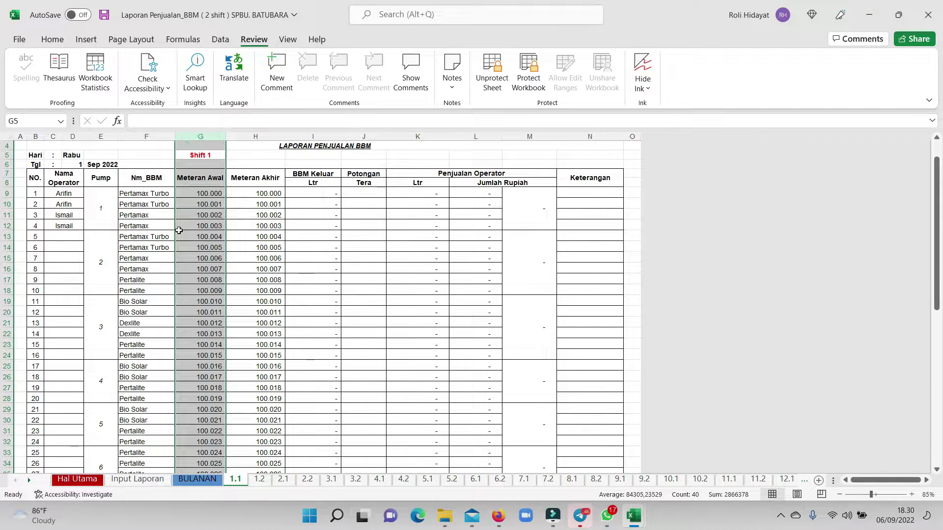
pyautogui.click(76, 197)
pyautogui.click(89, 193)
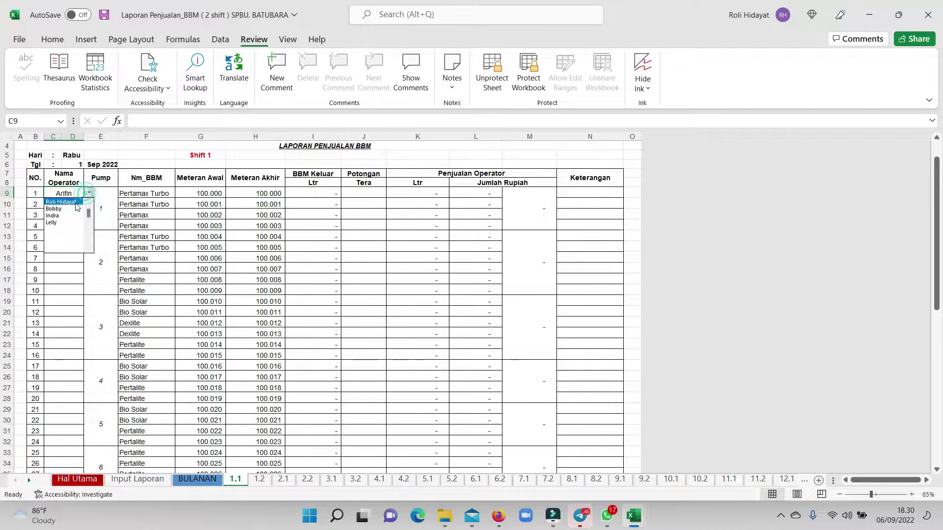
pyautogui.click(73, 205)
pyautogui.click(89, 193)
pyautogui.click(68, 204)
pyautogui.click(89, 204)
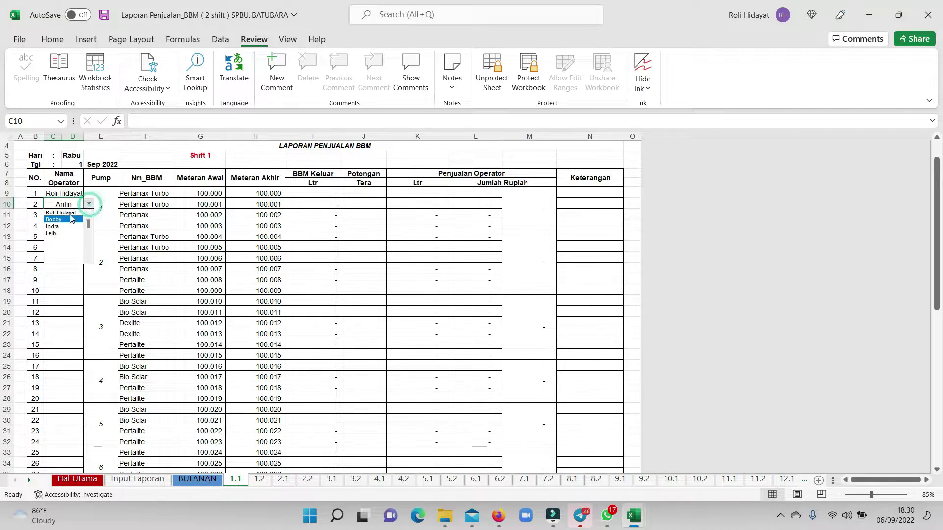
pyautogui.click(67, 217)
# Assign the third listed operator to rows 3 and 4, then review the operator and Meteran Awal cells.
pyautogui.click(68, 217)
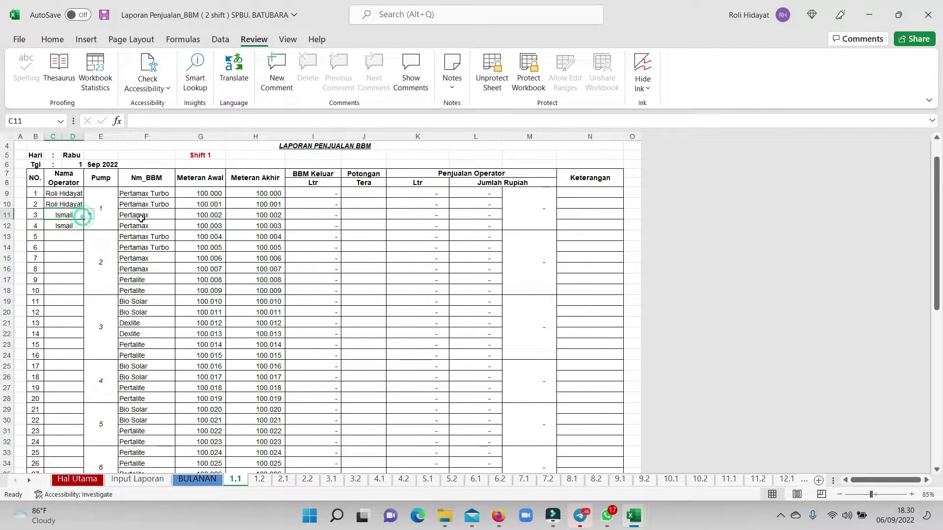
pyautogui.click(91, 214)
pyautogui.click(69, 240)
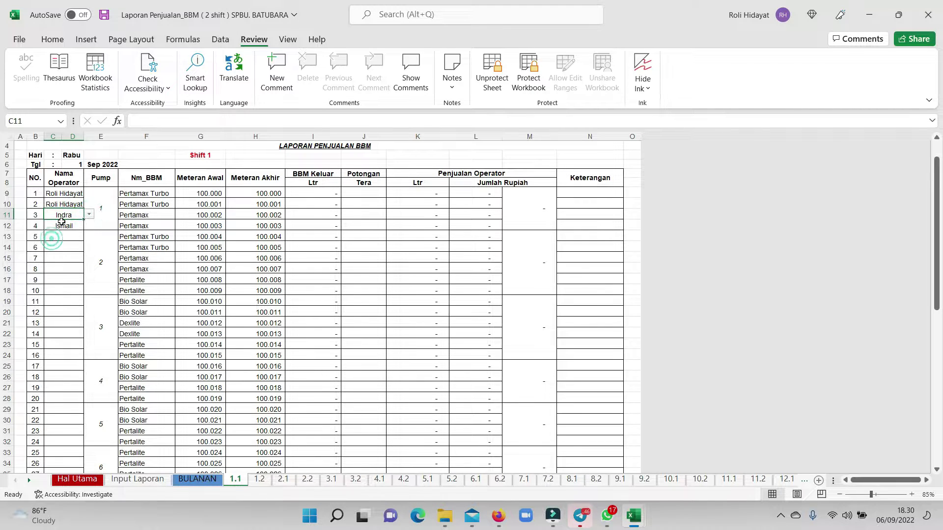
pyautogui.click(62, 221)
pyautogui.click(89, 226)
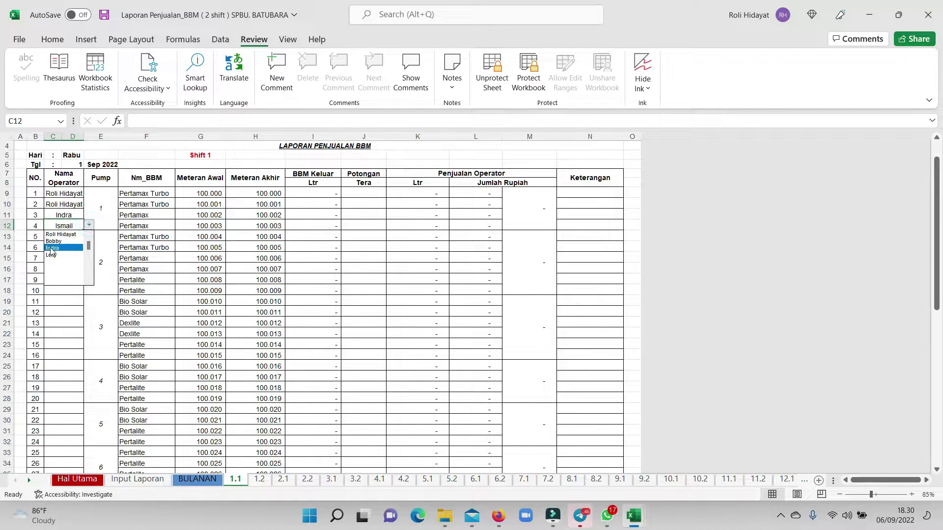
pyautogui.click(50, 247)
pyautogui.moveTo(53, 197); pyautogui.dragTo(64, 226)
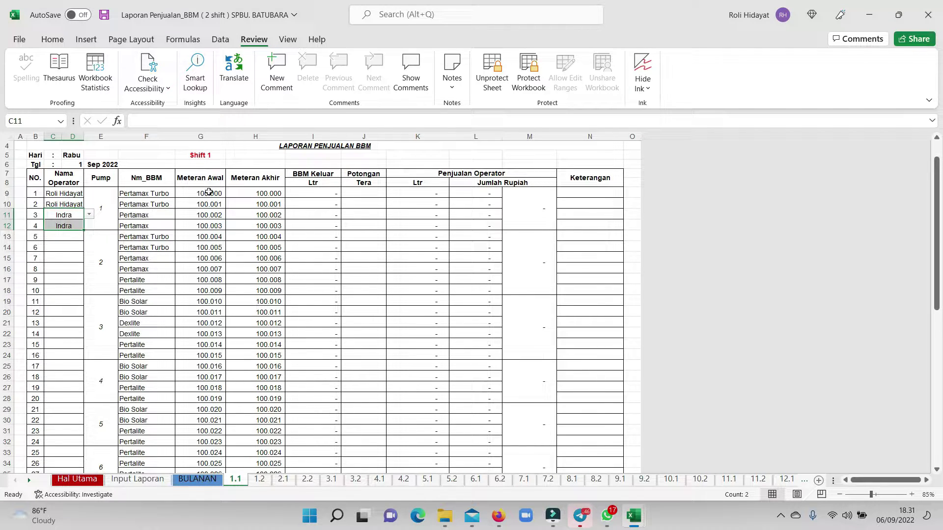
pyautogui.moveTo(208, 192); pyautogui.dragTo(216, 225)
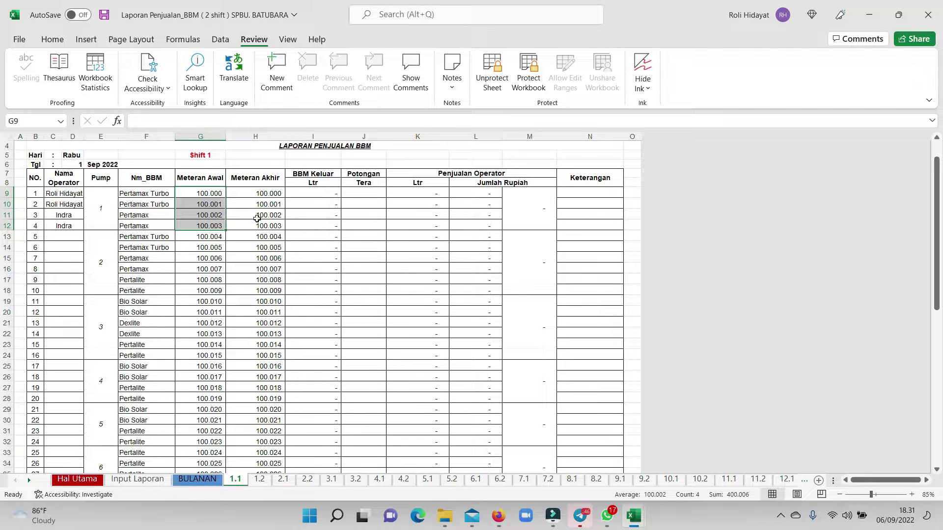
# Enter 100.500 as entry 1's end meter reading in H9, confirming 500 litres and 8.000.000,00 rupiah.
pyautogui.click(72, 205)
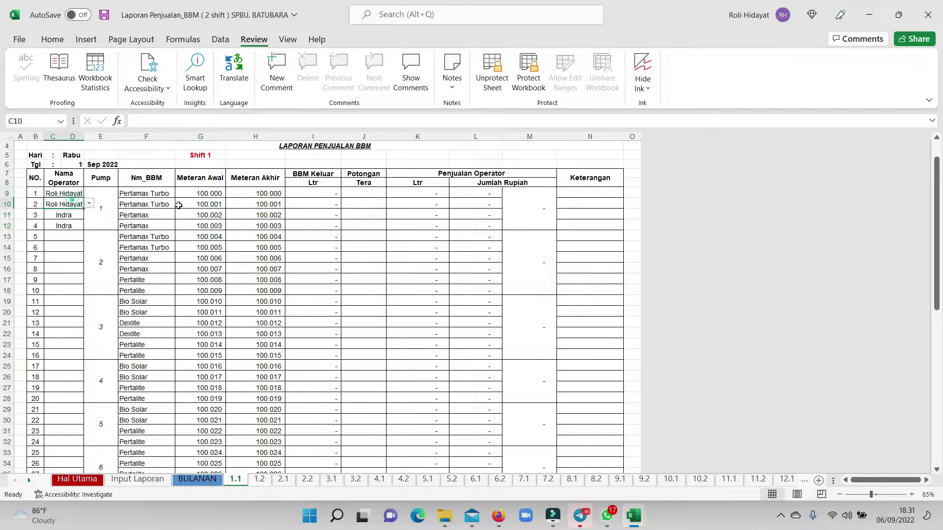
pyautogui.click(266, 193)
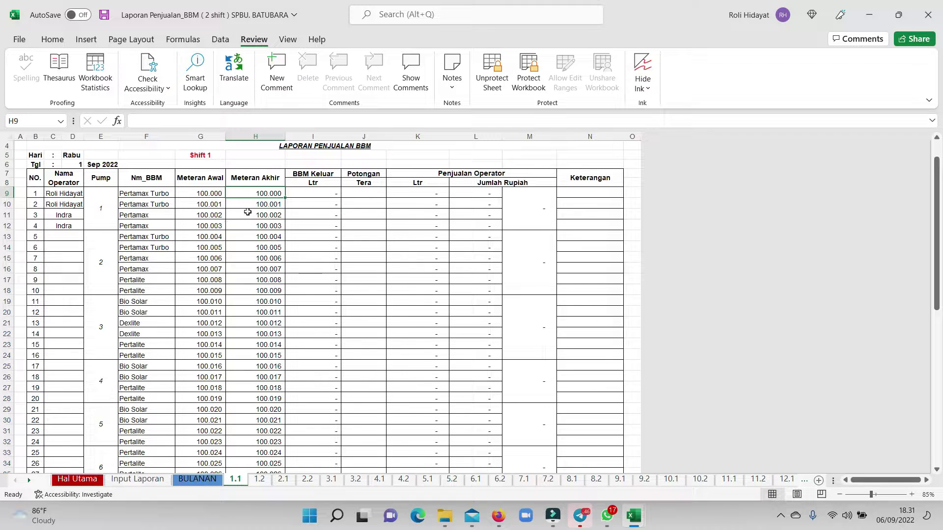
pyautogui.write('105')
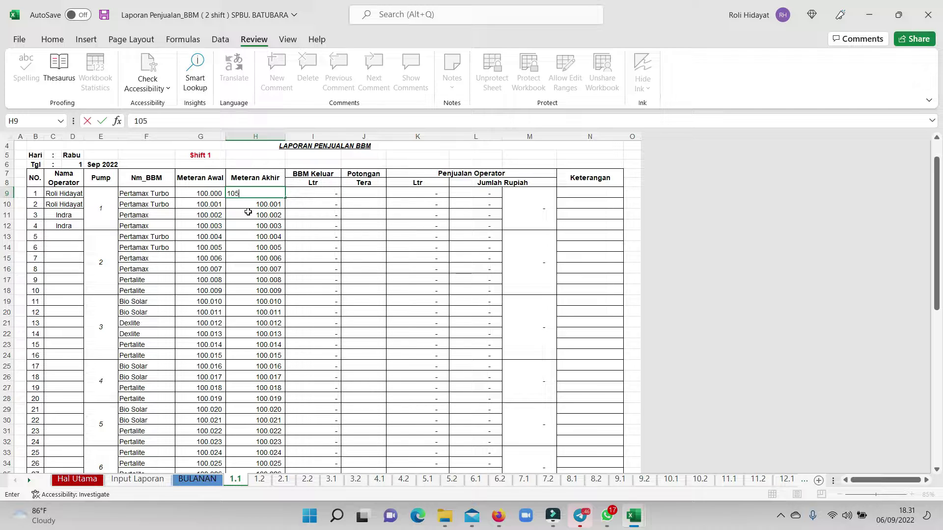
pyautogui.write('000')
pyautogui.press('BackSpace')
pyautogui.press('BackSpace')
pyautogui.press('BackSpace')
pyautogui.press('BackSpace')
pyautogui.write('0.500500')
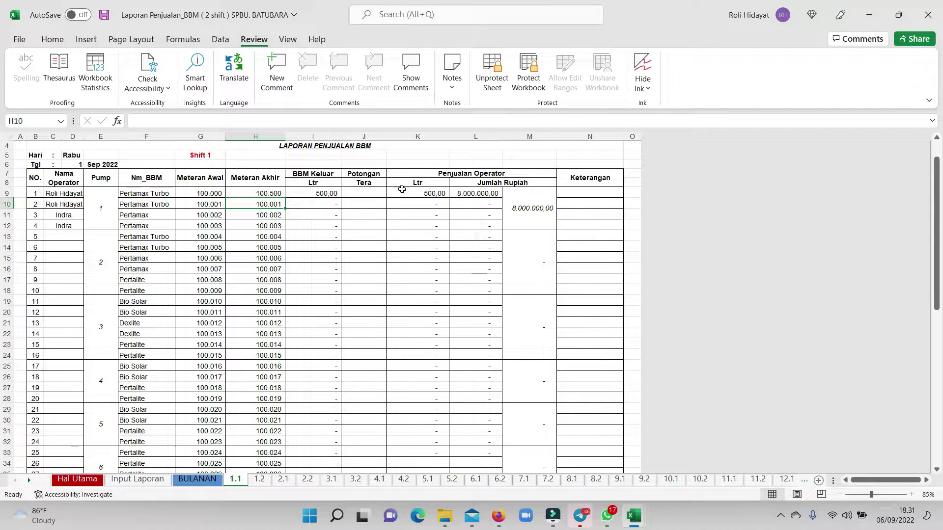
pyautogui.click(477, 193)
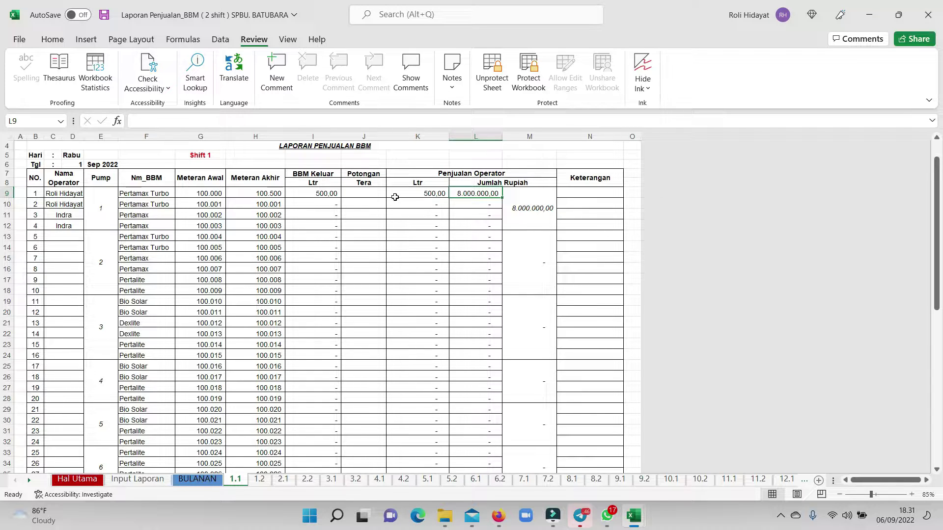
pyautogui.click(425, 193)
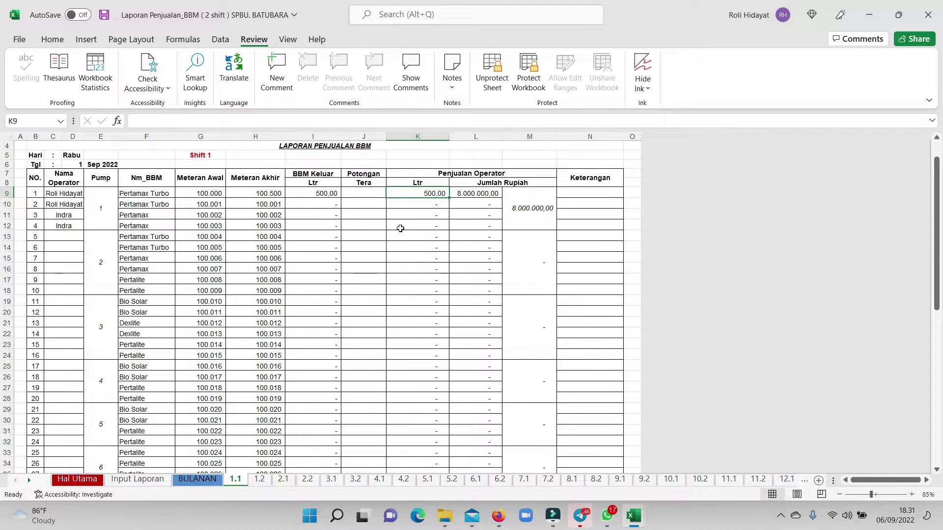
pyautogui.scroll(-10, 402, 230)
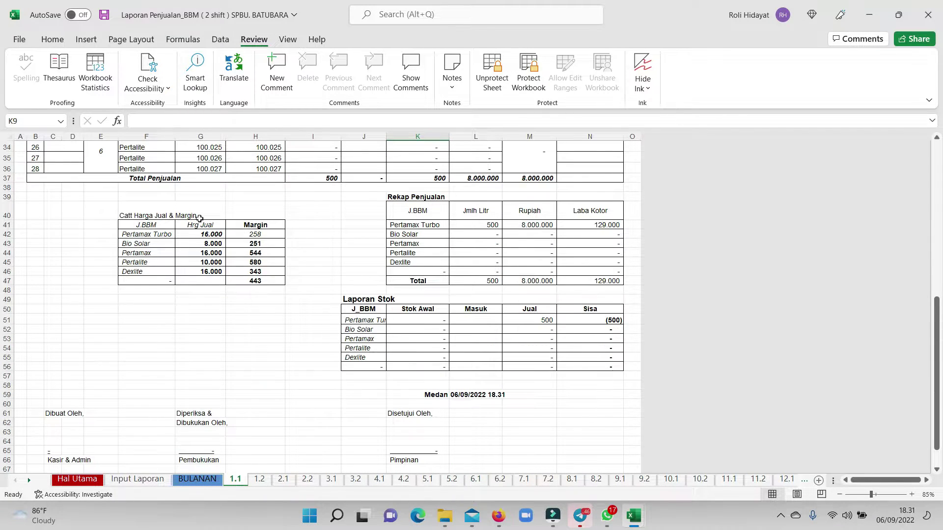
pyautogui.click(220, 237)
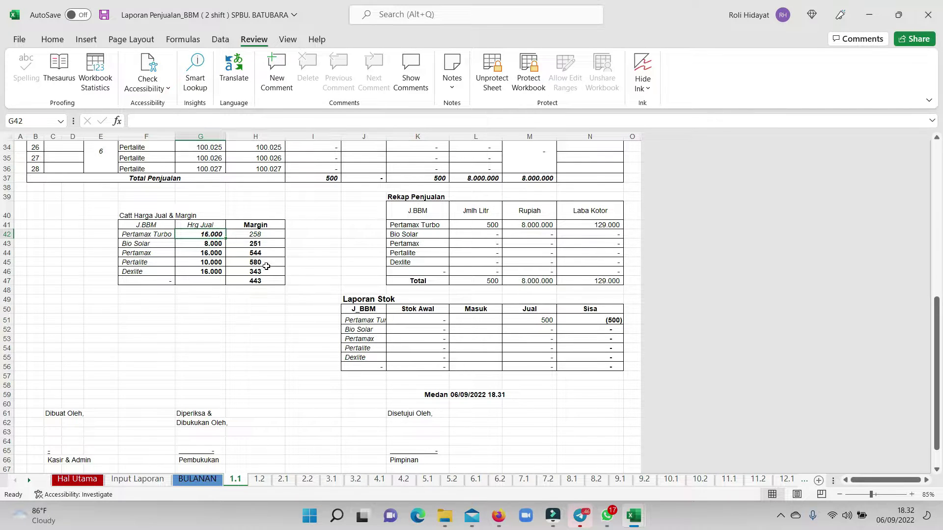
pyautogui.scroll(11, 255, 270)
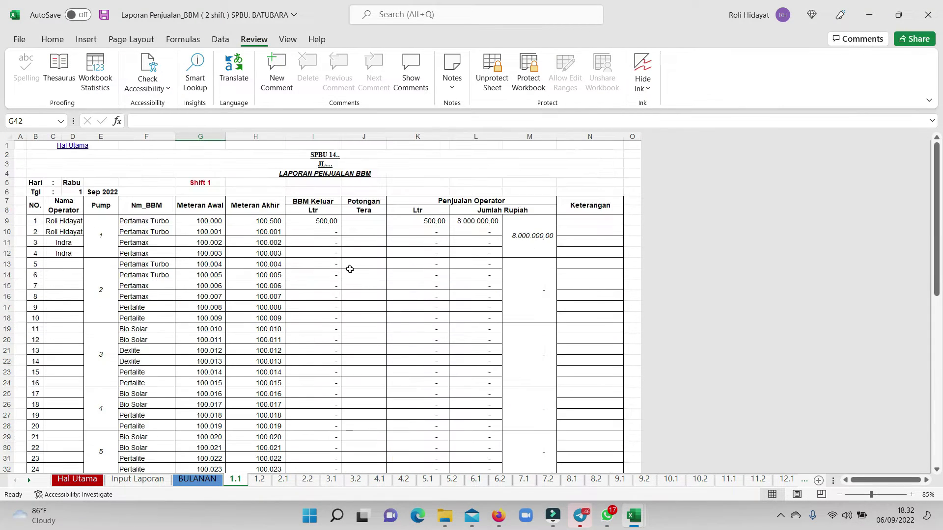
pyautogui.click(331, 222)
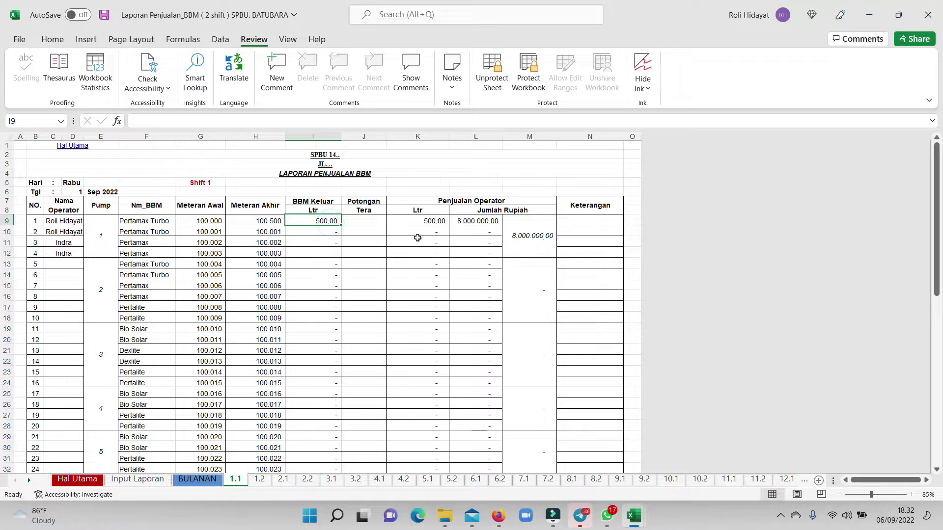
pyautogui.click(482, 221)
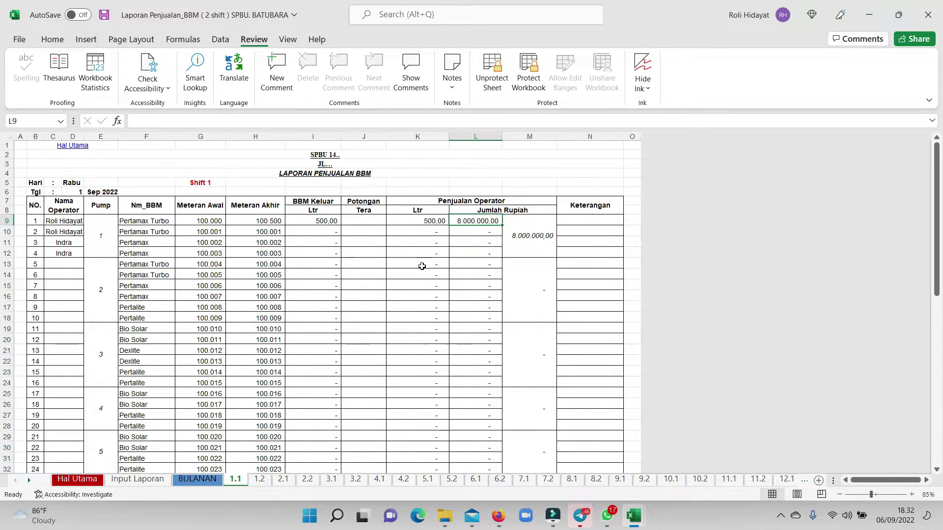
pyautogui.scroll(-2, 433, 264)
pyautogui.scroll(-4, 432, 263)
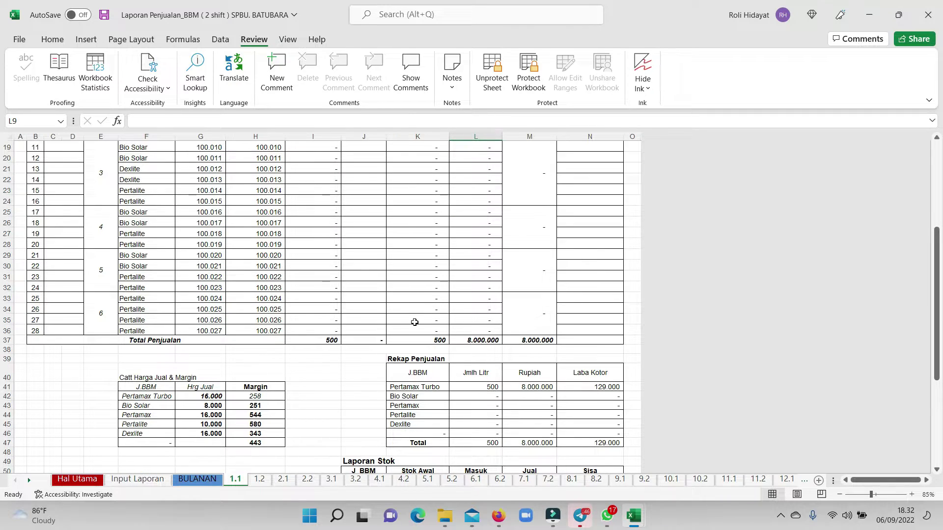
pyautogui.click(372, 334)
pyautogui.click(545, 340)
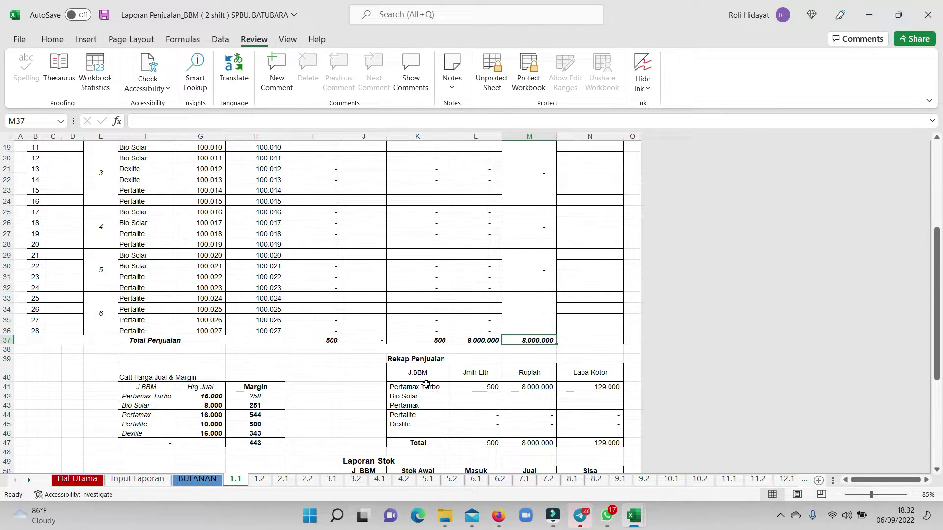
pyautogui.click(484, 389)
pyautogui.click(547, 389)
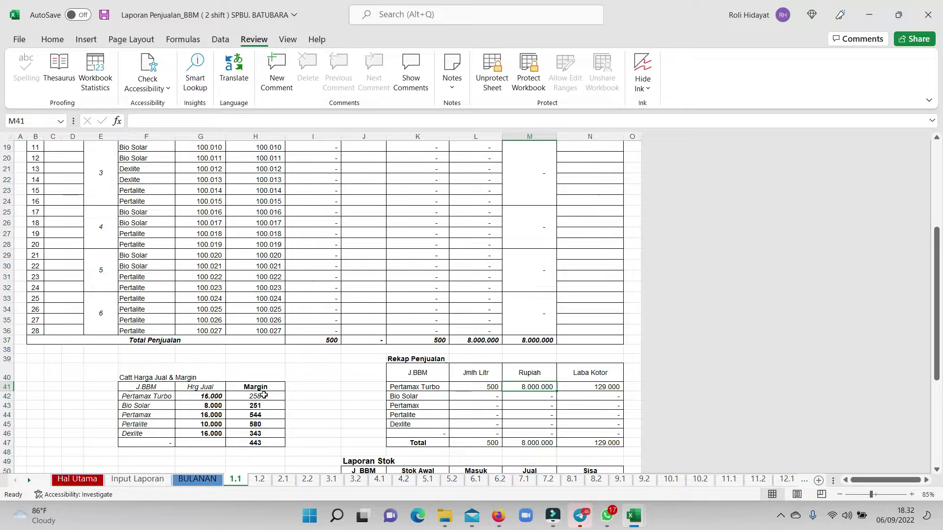
# Clear the Margin values in H42:H47 and set the Pertamax Turbo margin to 400.
pyautogui.moveTo(264, 395); pyautogui.dragTo(264, 442)
pyautogui.press('Delete')
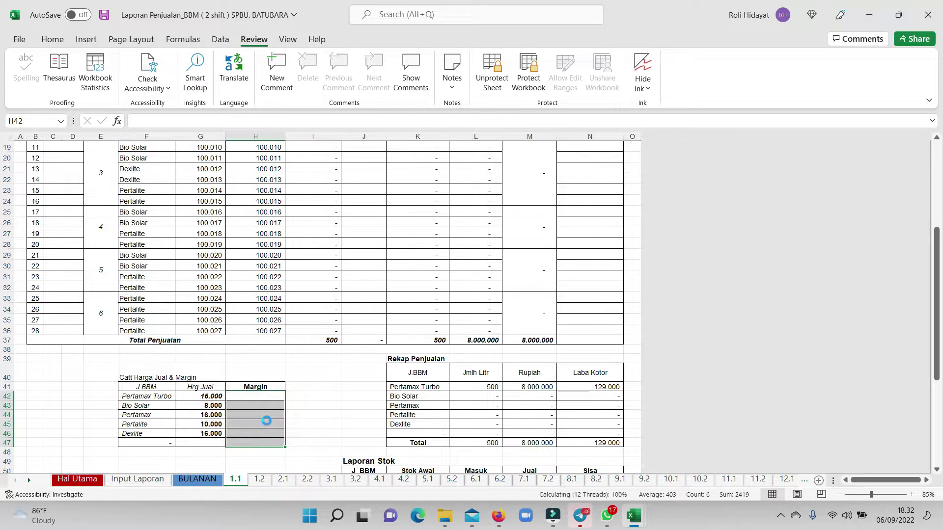
pyautogui.click(276, 395)
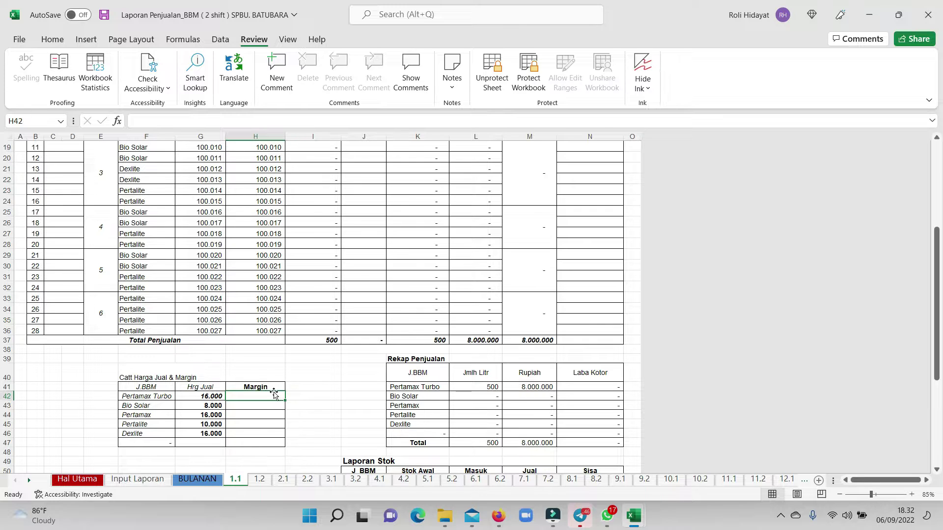
pyautogui.write('400')
pyautogui.press('Return')
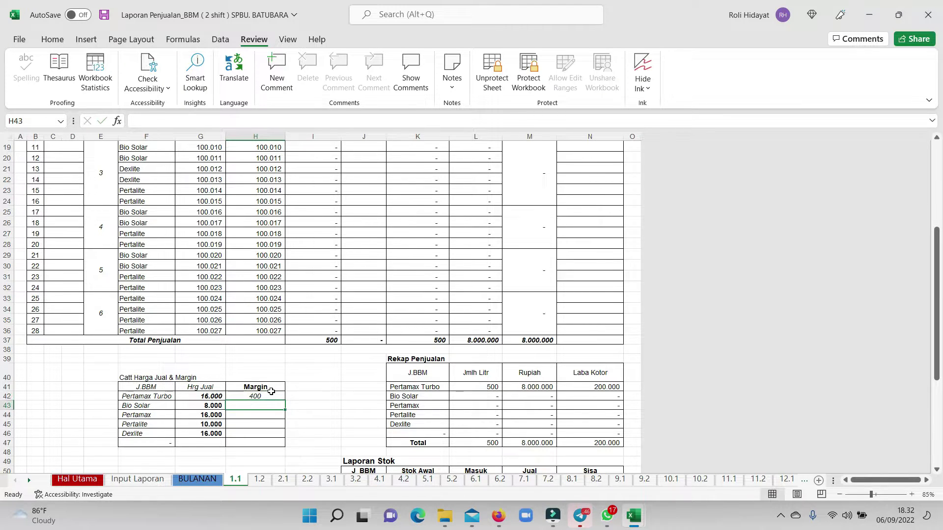
pyautogui.scroll(6, 324, 401)
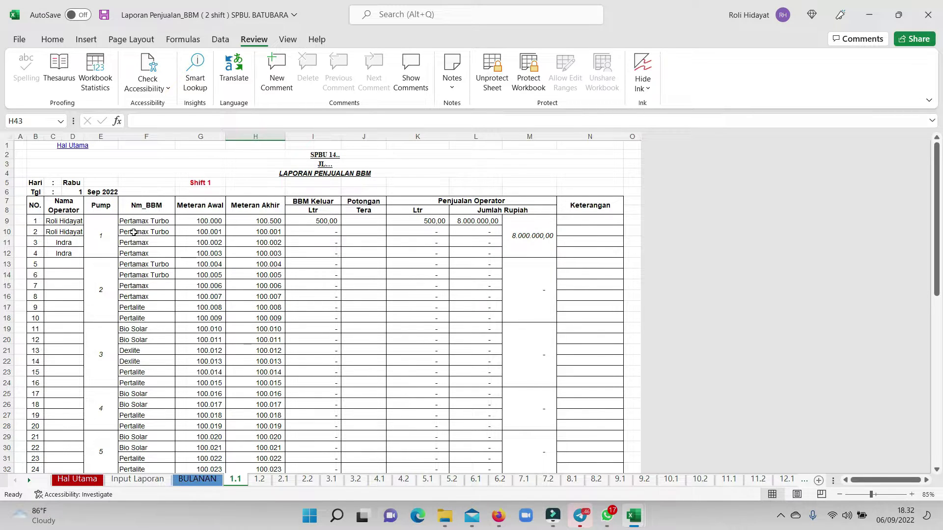
# Enter 101.000 as the H10 end-meter reading and verify 999 litres and 15.984.000 rupiah.
pyautogui.click(279, 229)
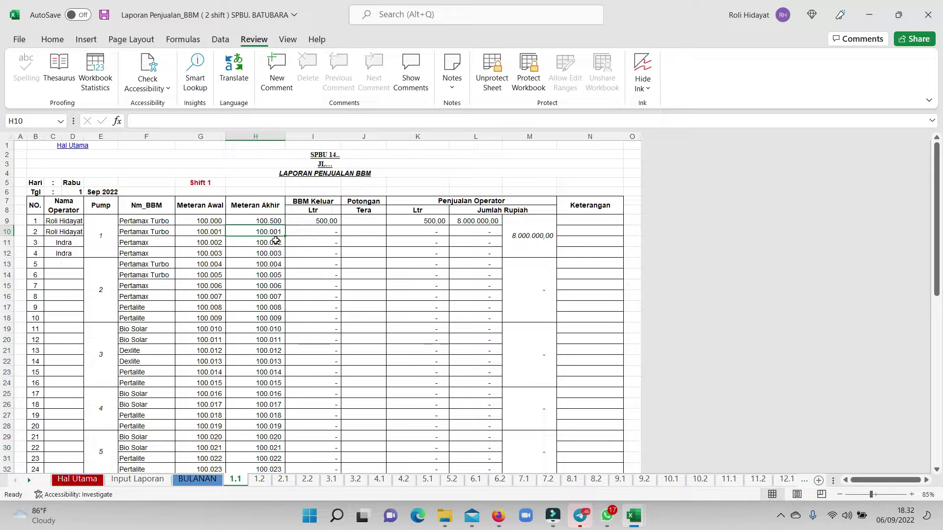
pyautogui.write('11')
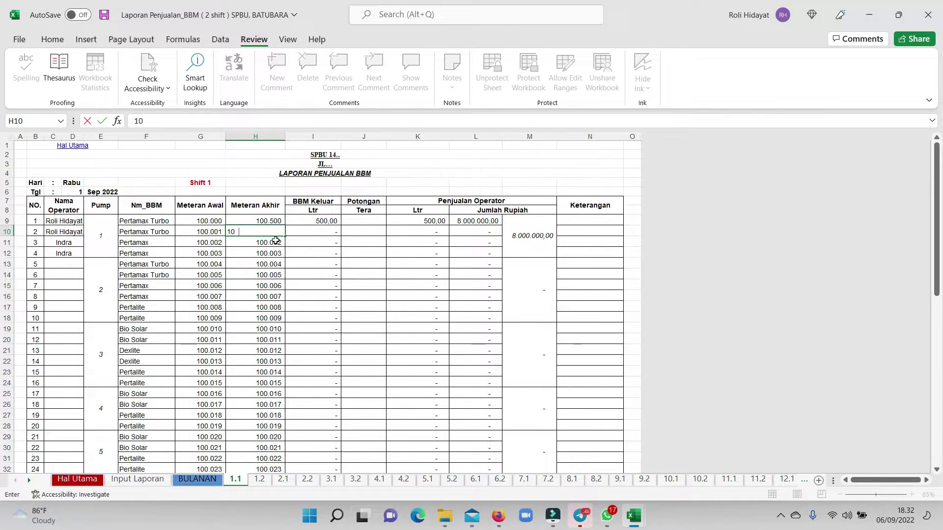
pyautogui.write('1000')
pyautogui.press('Return')
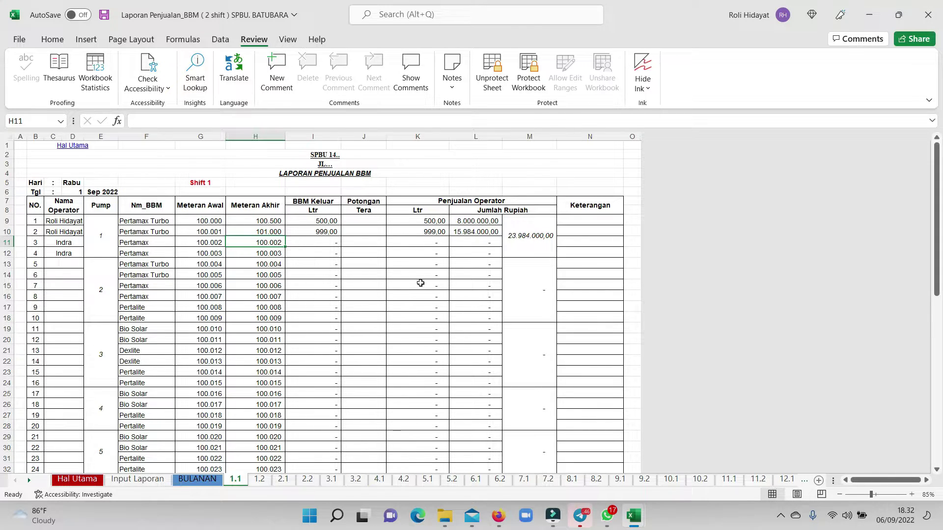
pyautogui.scroll(-6, 374, 333)
pyautogui.scroll(-1, 236, 456)
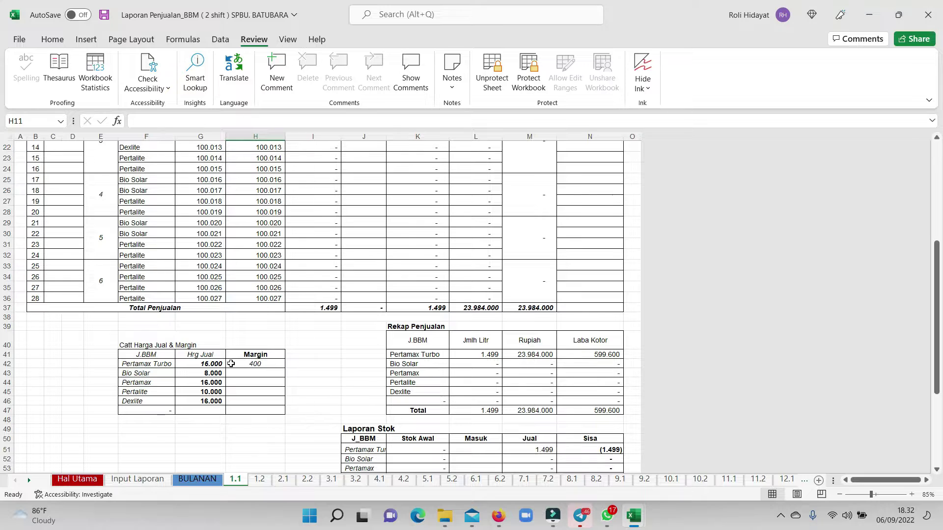
pyautogui.click(211, 365)
pyautogui.scroll(7, 515, 228)
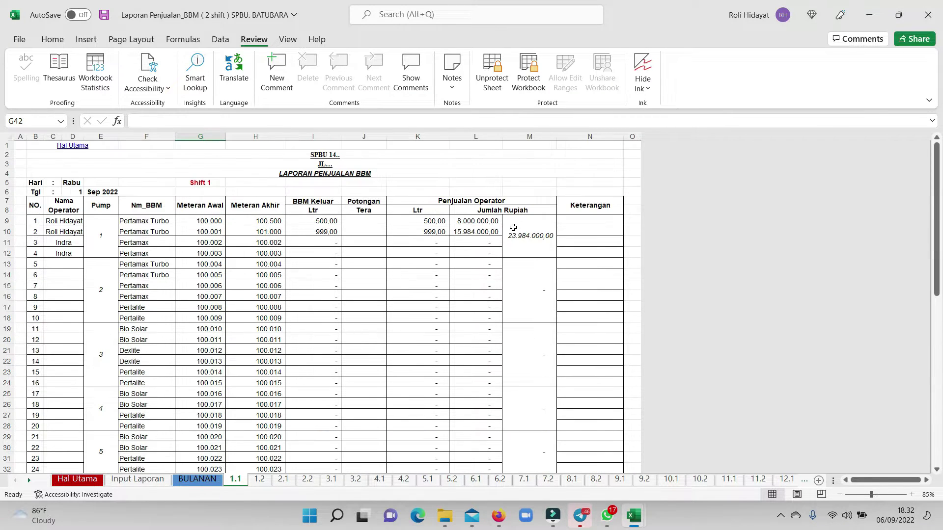
pyautogui.click(489, 232)
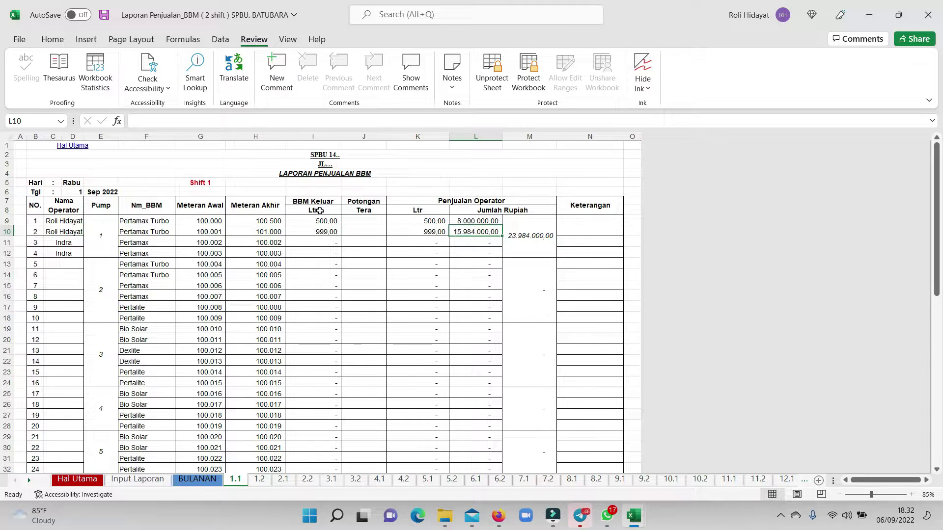
pyautogui.click(272, 243)
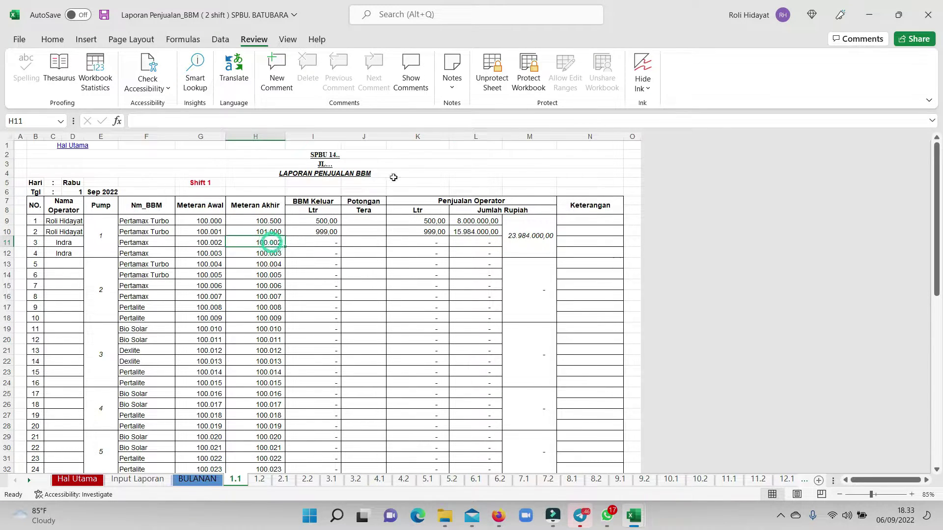
# Unprotect sheet 1.1 and select the Meteran Akhir cell H11.
pyautogui.click(492, 74)
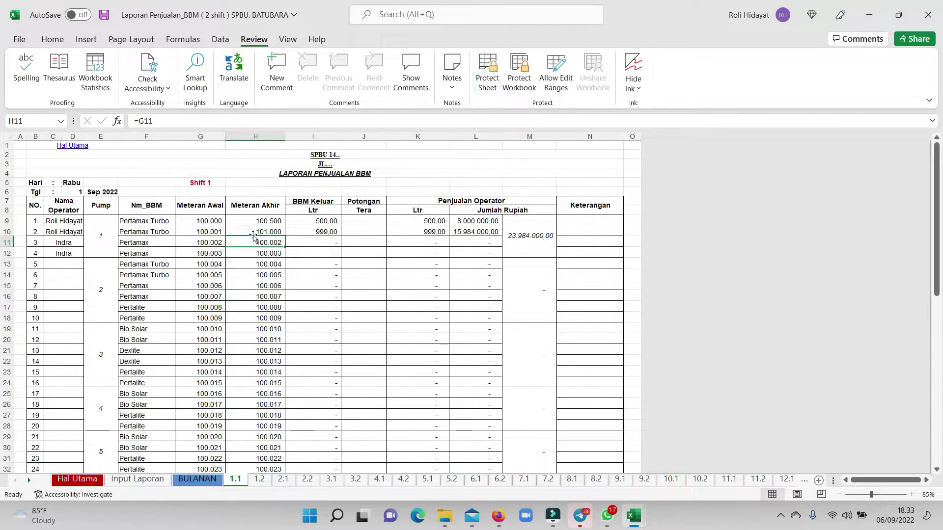
pyautogui.doubleClick(271, 243)
pyautogui.click(268, 233)
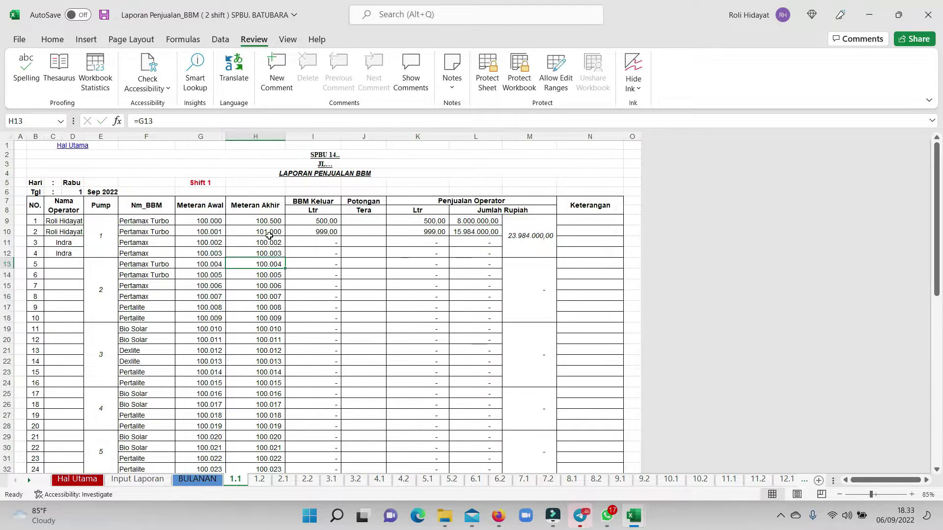
pyautogui.click(269, 239)
# Enter =G11+500 in H11 and fill it down through H36.
pyautogui.write('=')
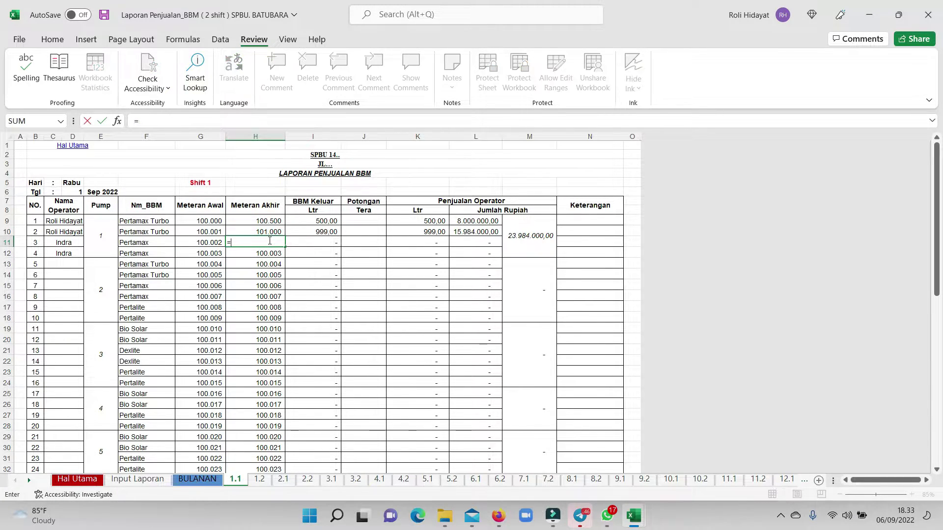
pyautogui.press('Left')
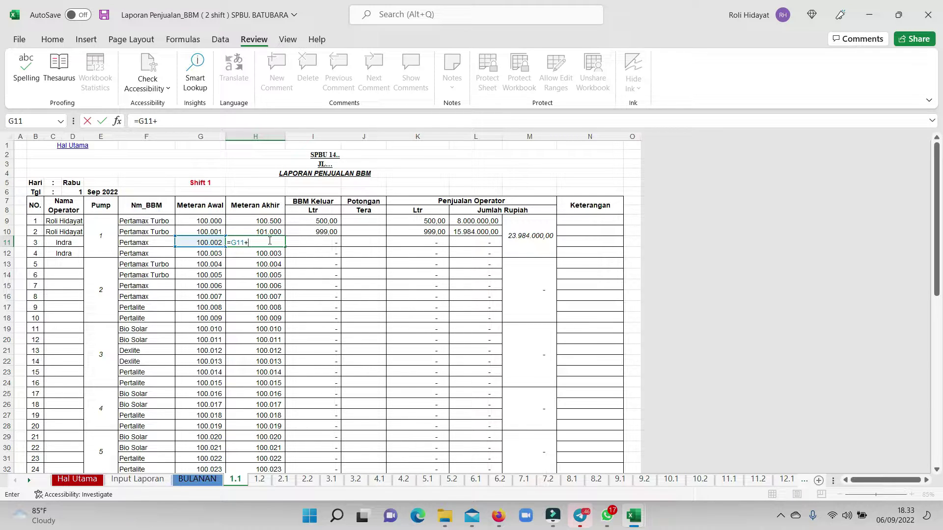
pyautogui.write('500')
pyautogui.press('Return')
pyautogui.click(270, 241)
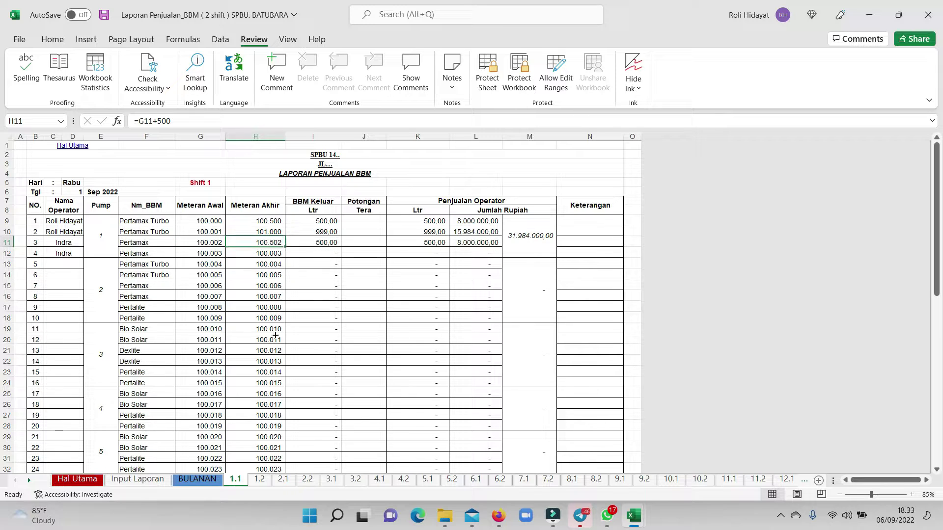
pyautogui.moveTo(285, 247); pyautogui.dragTo(267, 448)
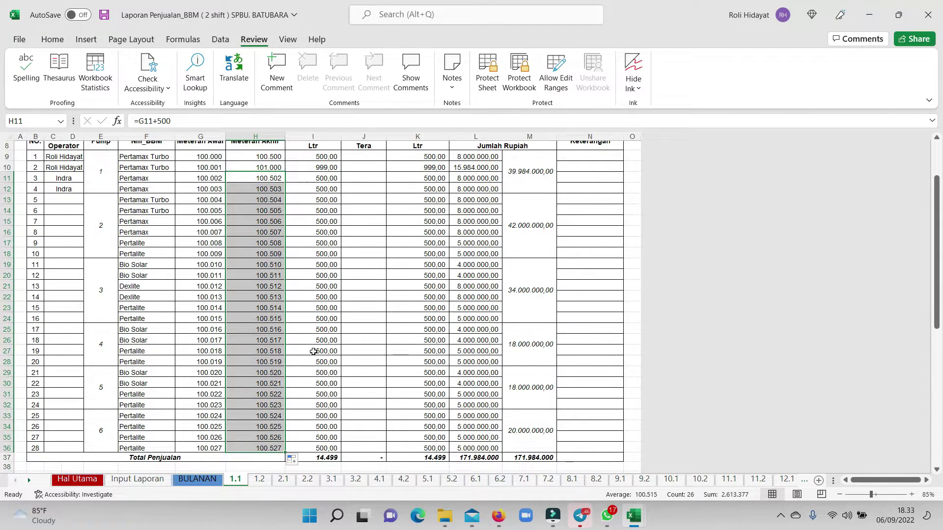
pyautogui.scroll(3, 345, 262)
pyautogui.scroll(-6, 406, 265)
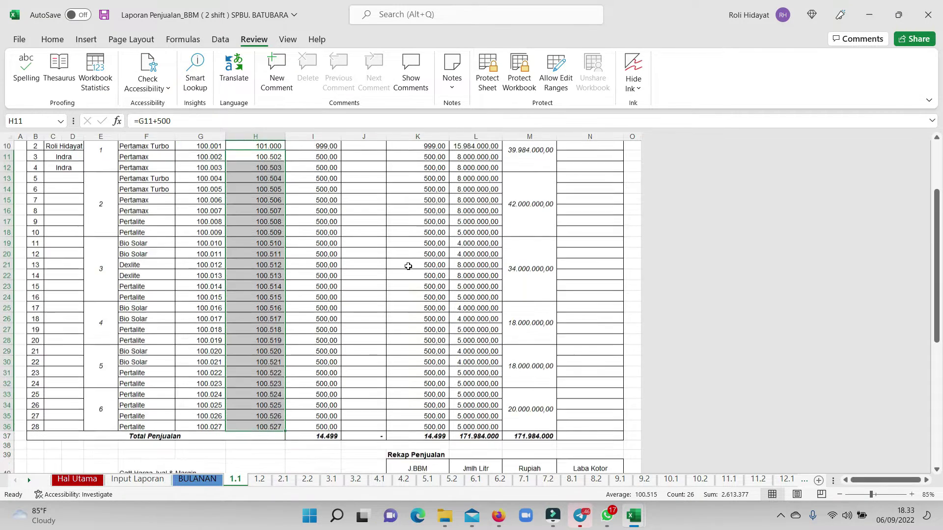
pyautogui.scroll(-3, 418, 290)
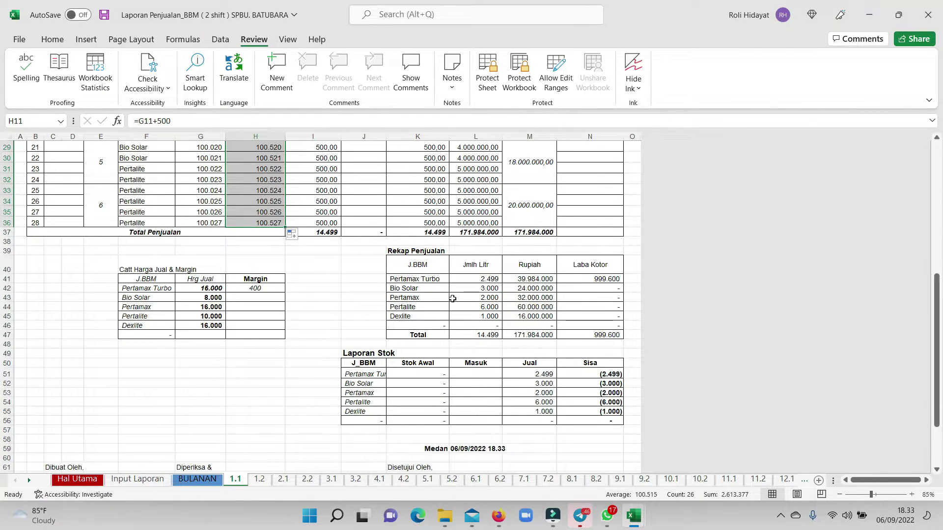
pyautogui.scroll(9, 385, 237)
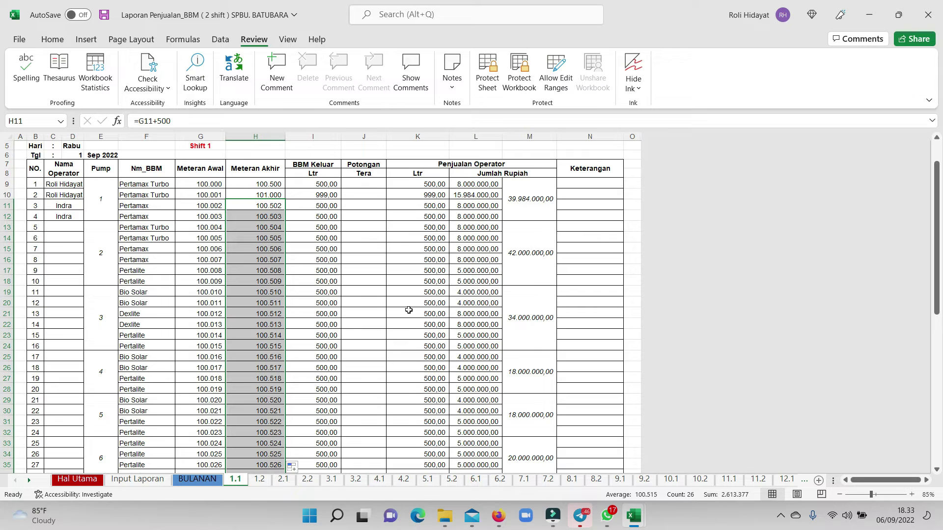
pyautogui.scroll(-3, 406, 309)
pyautogui.scroll(-4, 543, 359)
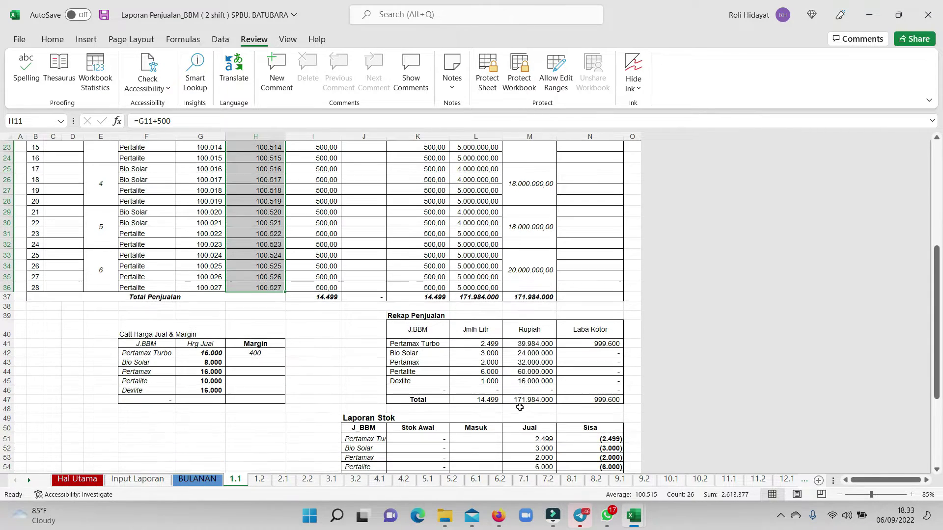
pyautogui.click(545, 299)
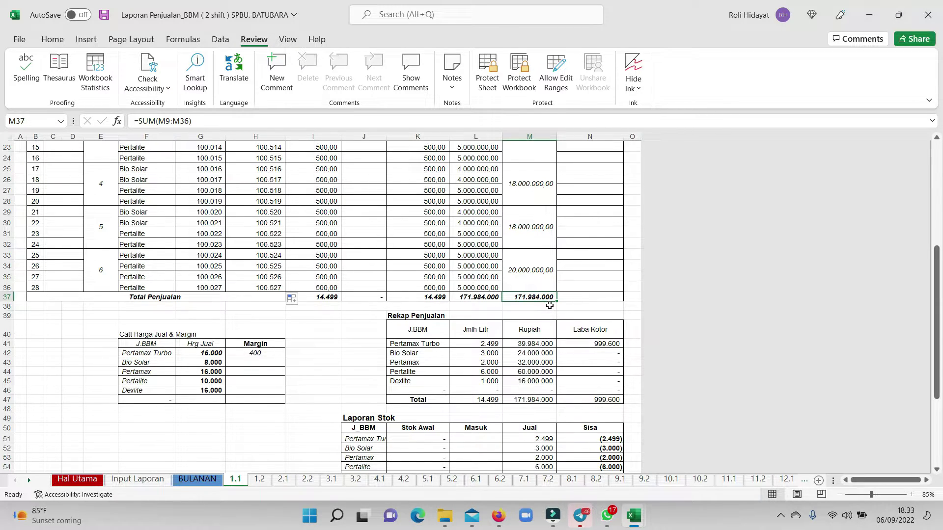
pyautogui.scroll(7, 229, 276)
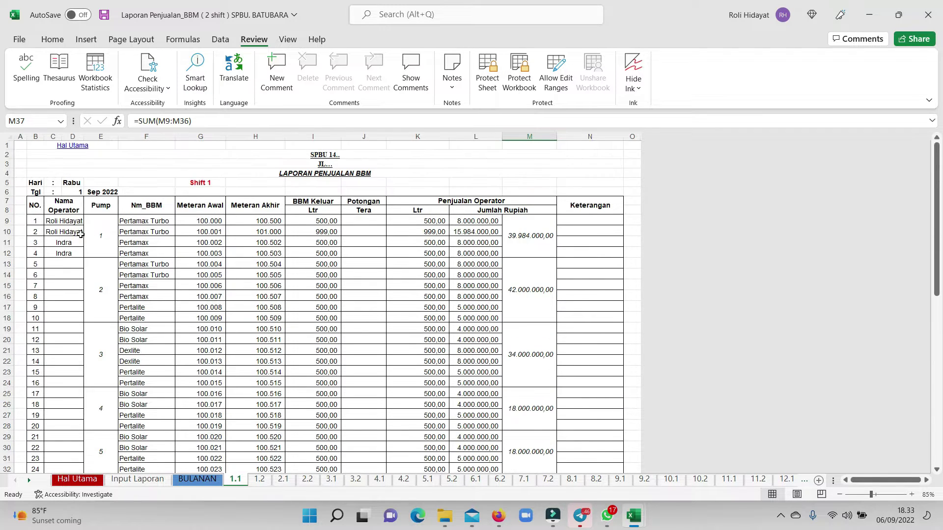
pyautogui.moveTo(54, 221); pyautogui.dragTo(404, 236)
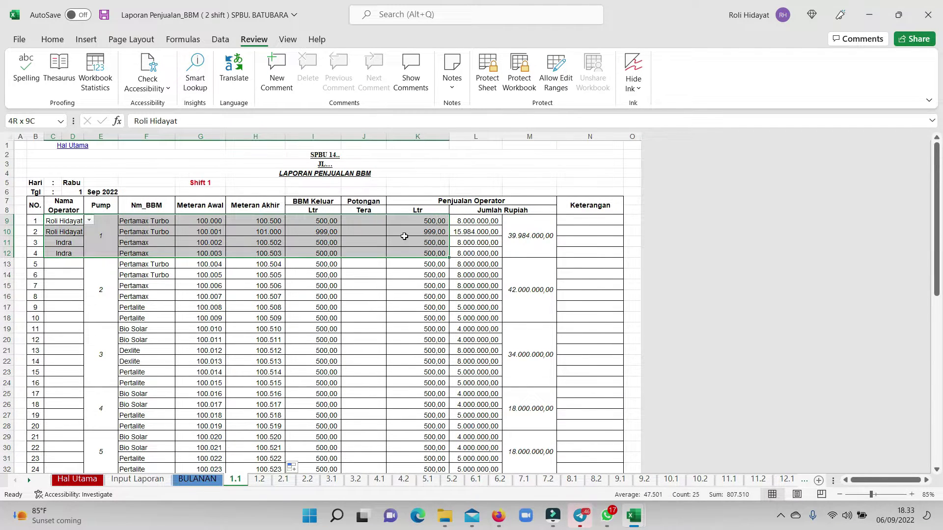
pyautogui.moveTo(473, 221); pyautogui.dragTo(475, 233)
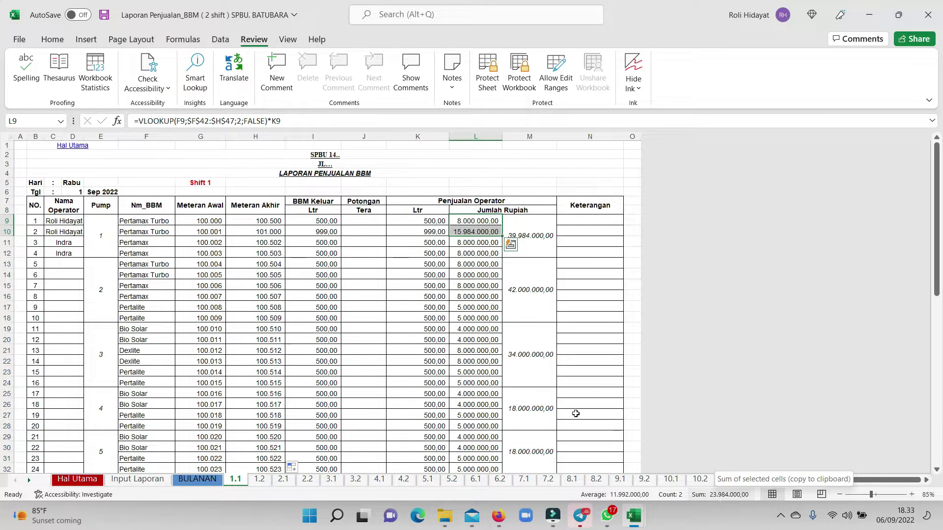
pyautogui.click(54, 241)
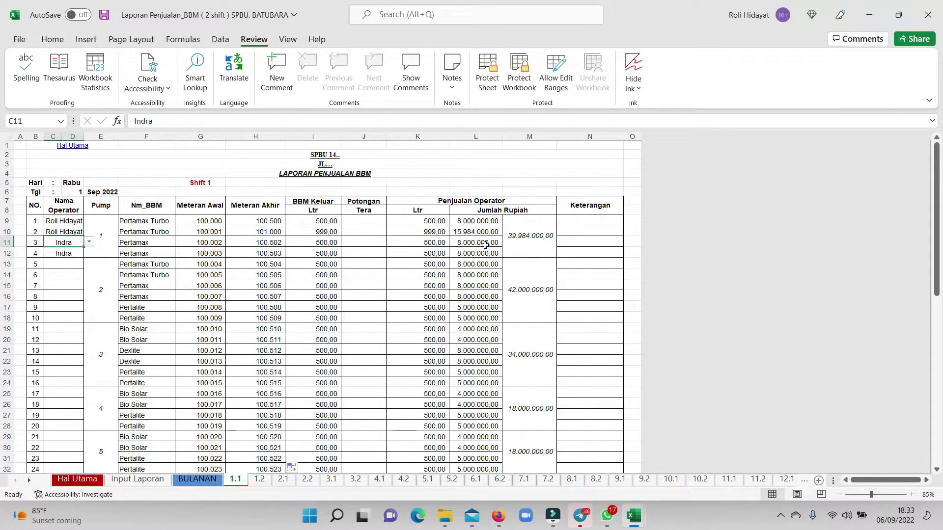
pyautogui.moveTo(484, 243); pyautogui.dragTo(509, 269)
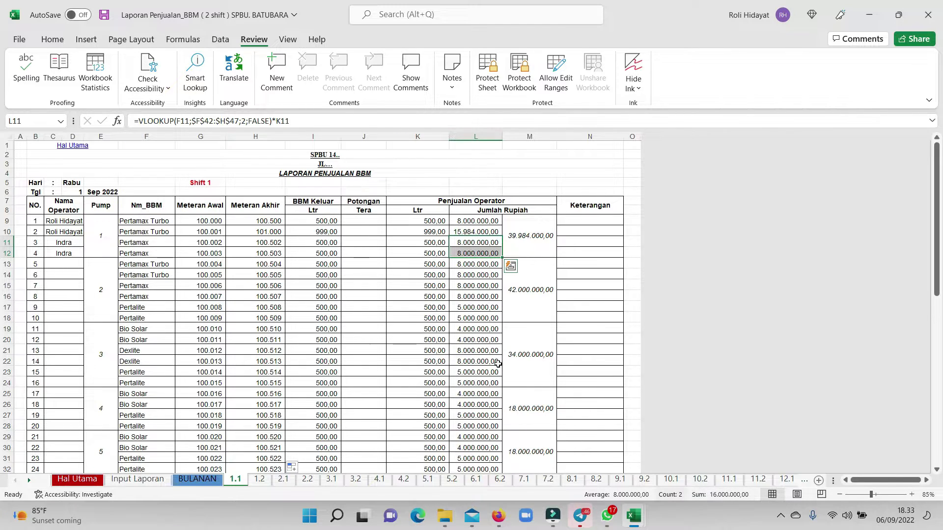
pyautogui.scroll(-8, 515, 390)
pyautogui.scroll(8, 520, 389)
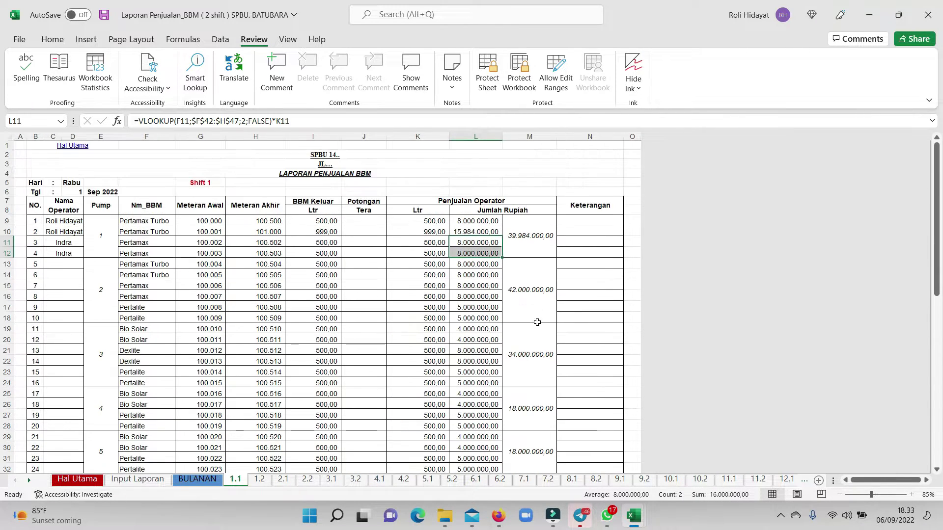
pyautogui.click(585, 224)
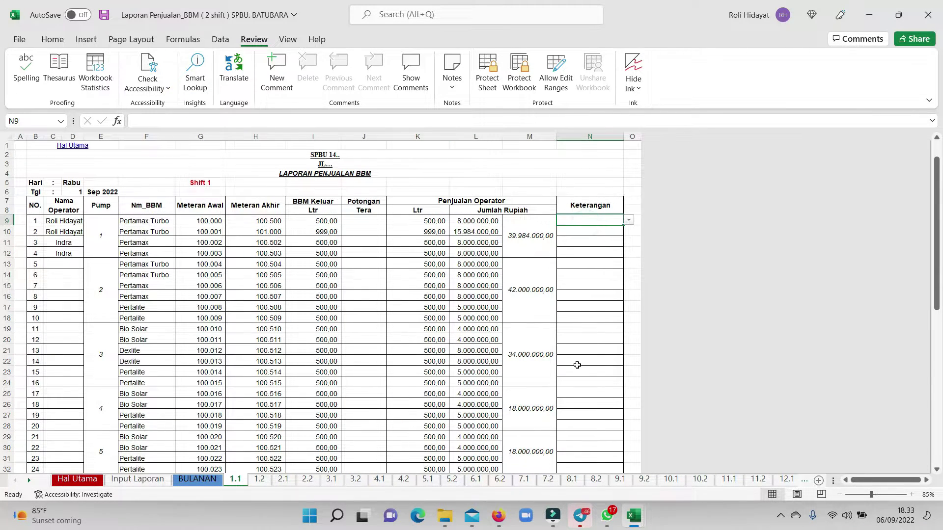
pyautogui.scroll(-12, 569, 369)
pyautogui.scroll(-1, 564, 355)
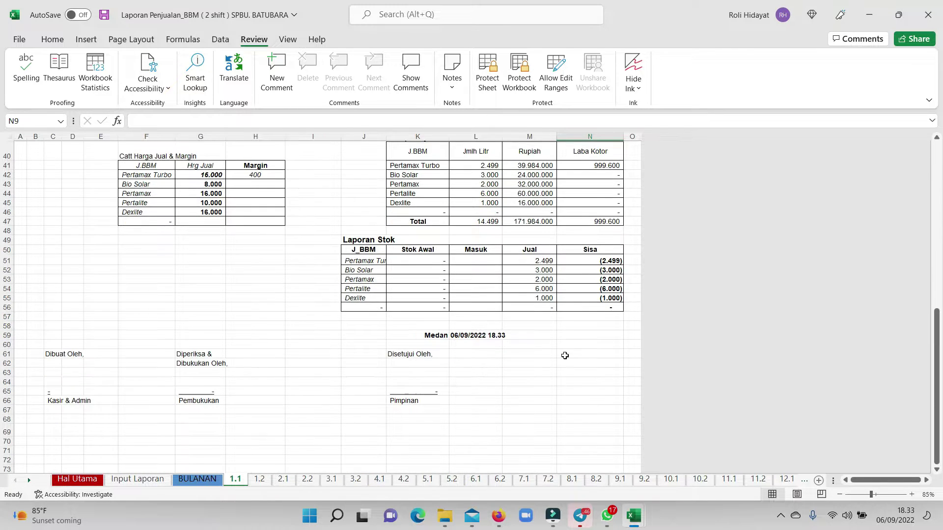
pyautogui.scroll(1, 541, 344)
pyautogui.click(268, 211)
pyautogui.scroll(2, 269, 211)
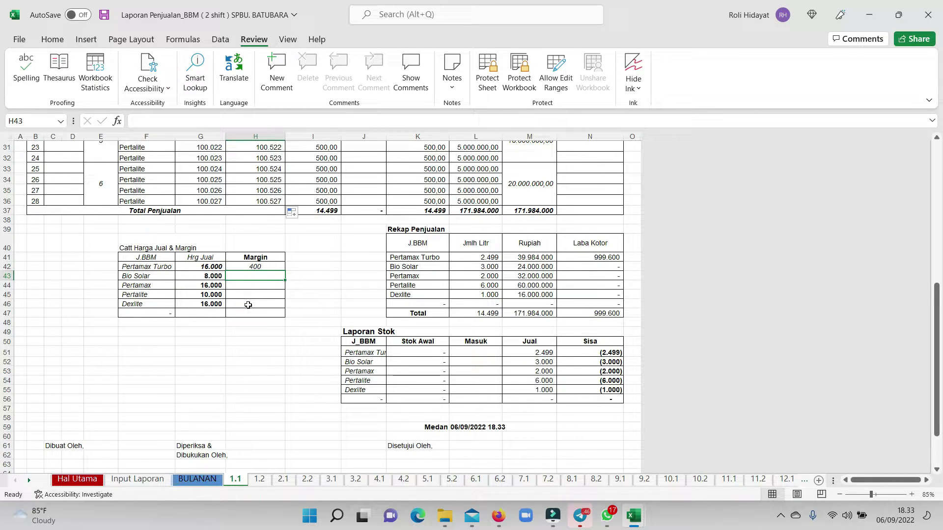
# Type margins 300, 375, 300 and 600 into H43:H46, then check the N47 gross profit total.
pyautogui.write('300')
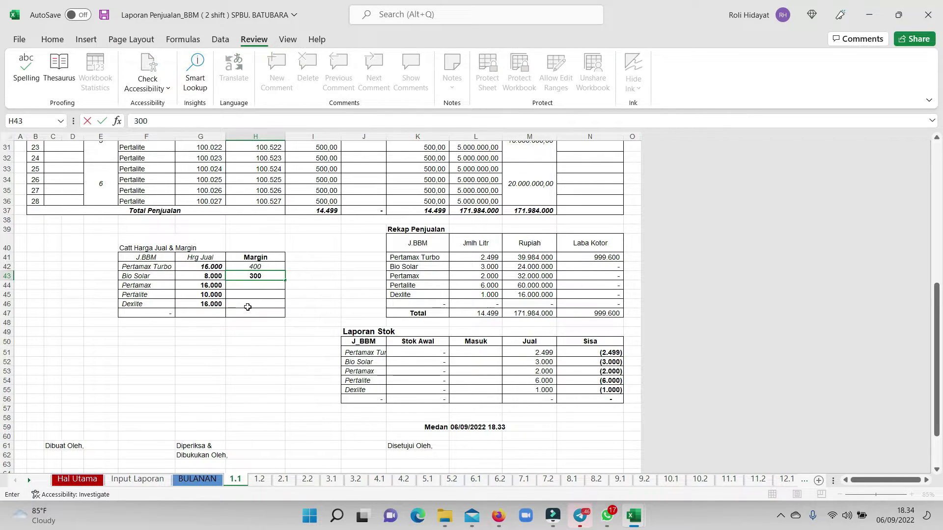
pyautogui.press('Return')
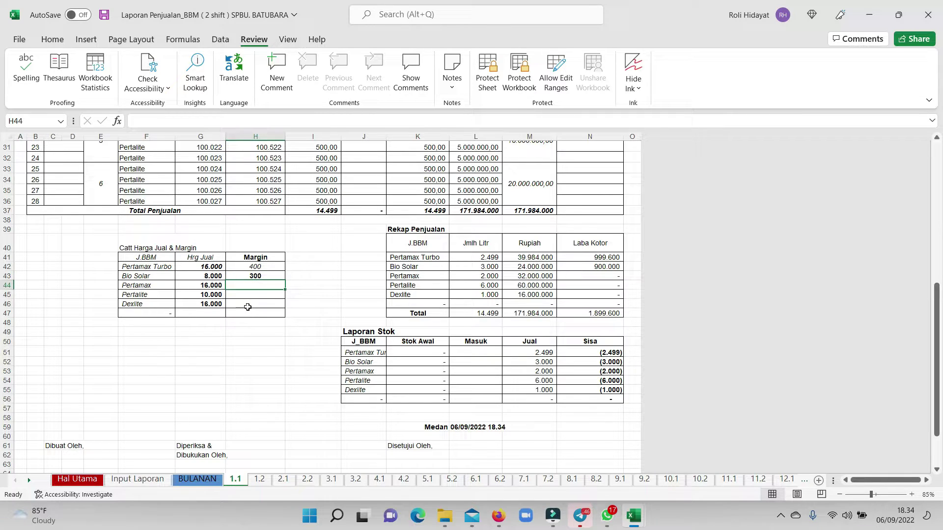
pyautogui.write('375')
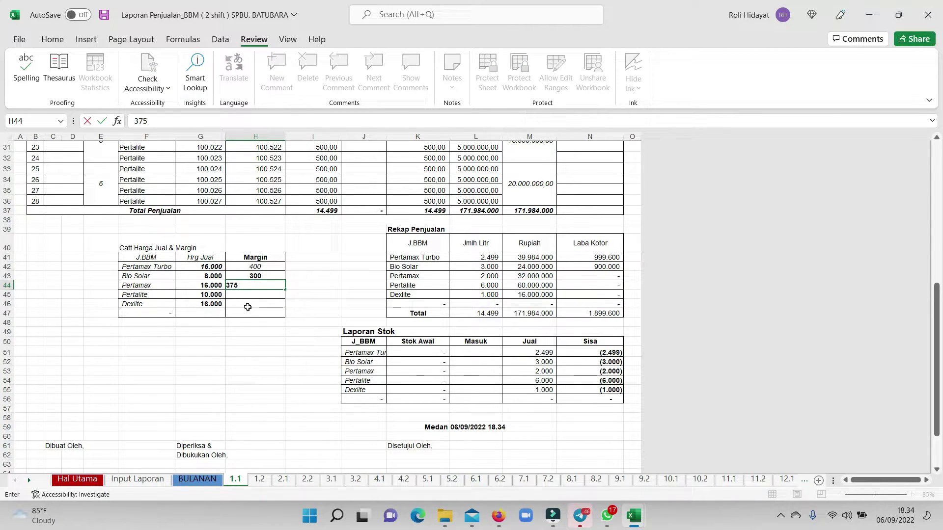
pyautogui.press('Return')
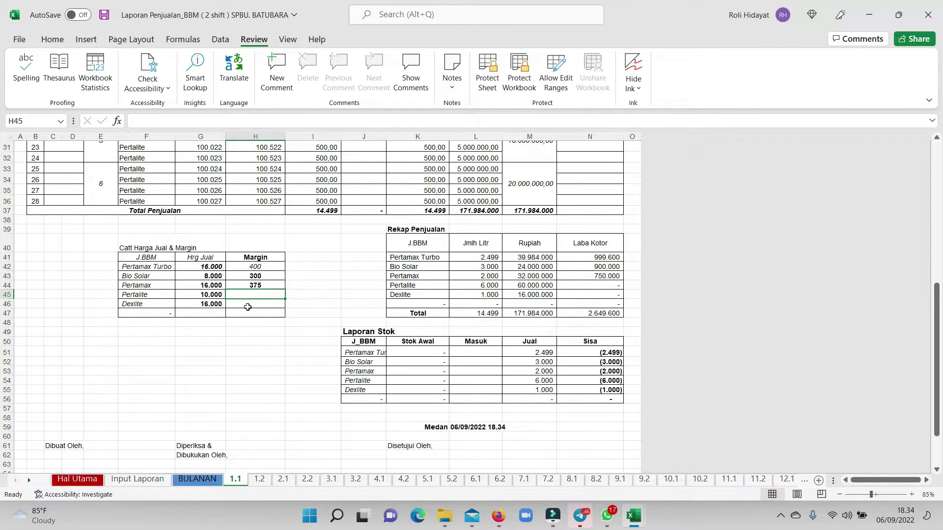
pyautogui.write('300')
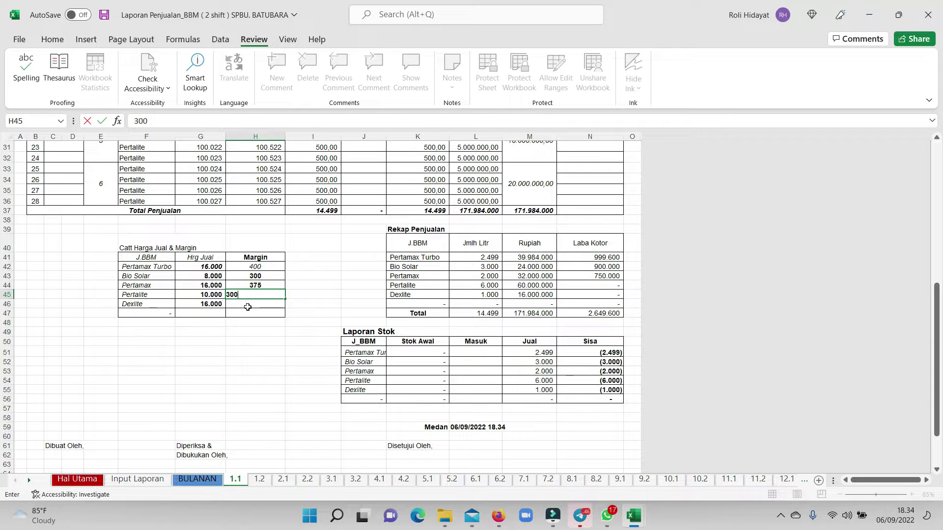
pyautogui.press('Return')
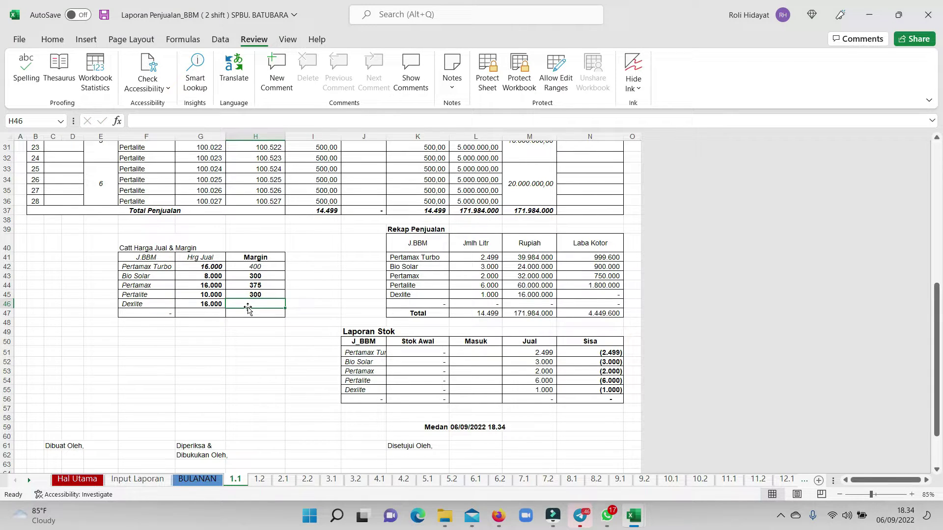
pyautogui.write('600')
pyautogui.press('Return')
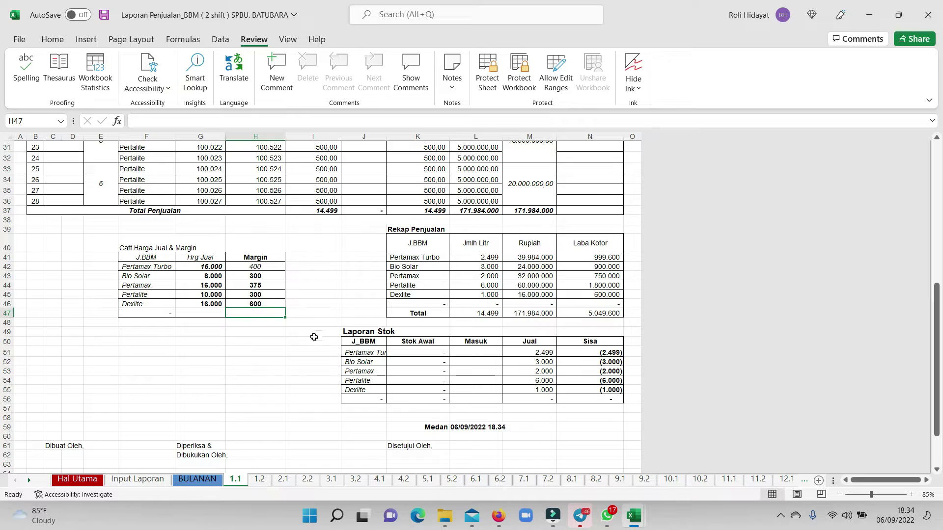
pyautogui.click(609, 317)
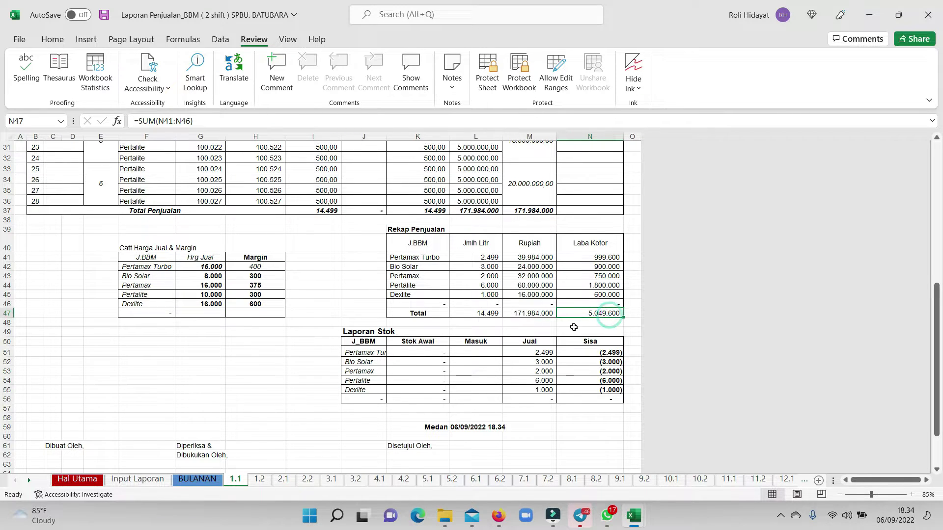
# Select the fuel names and opening stocks J51:K55 in Laporan Stok, then go to Hal Utama.
pyautogui.scroll(10, 565, 295)
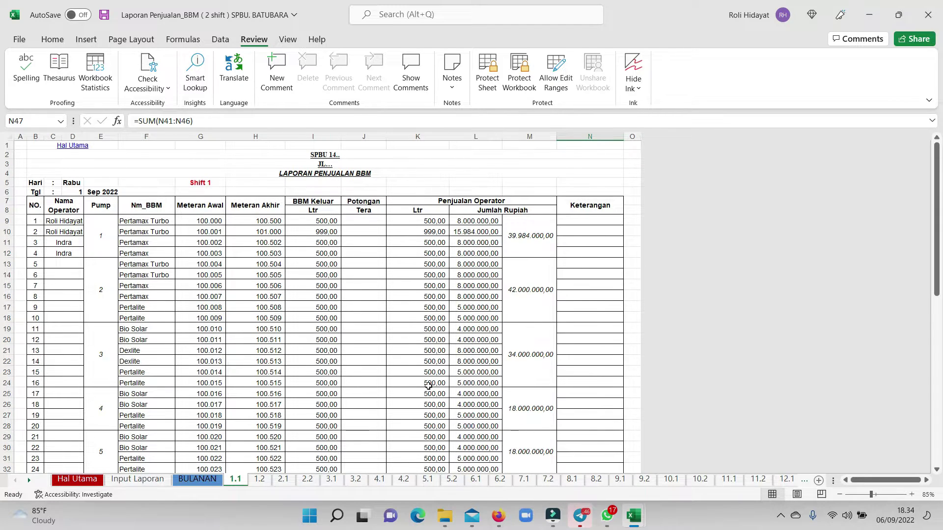
pyautogui.scroll(-11, 427, 385)
pyautogui.moveTo(364, 319); pyautogui.dragTo(438, 357)
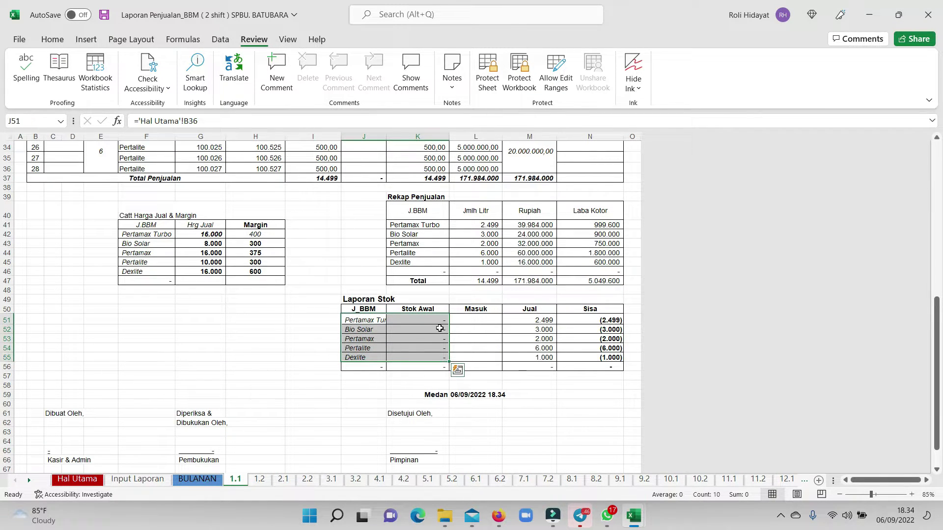
pyautogui.click(77, 479)
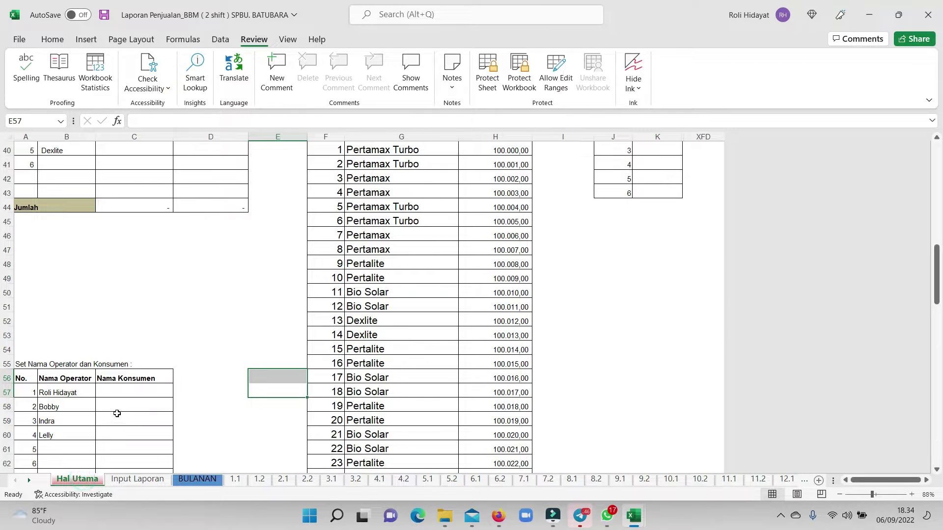
pyautogui.scroll(3, 135, 387)
# Enter opening stocks 4.500 for Pertamax Turbo, 6.000 for Bio Solar and 12.000 for Pertamax.
pyautogui.click(128, 251)
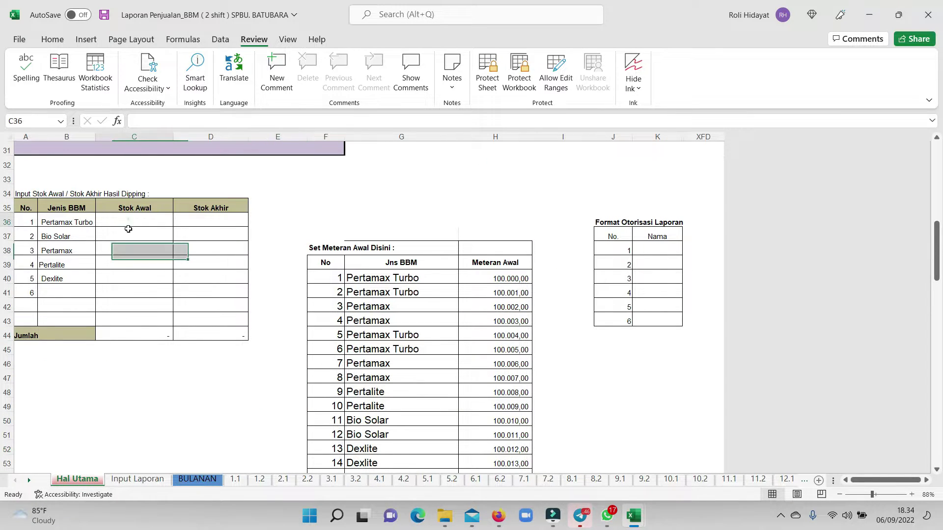
pyautogui.click(128, 222)
pyautogui.scroll(2, 128, 219)
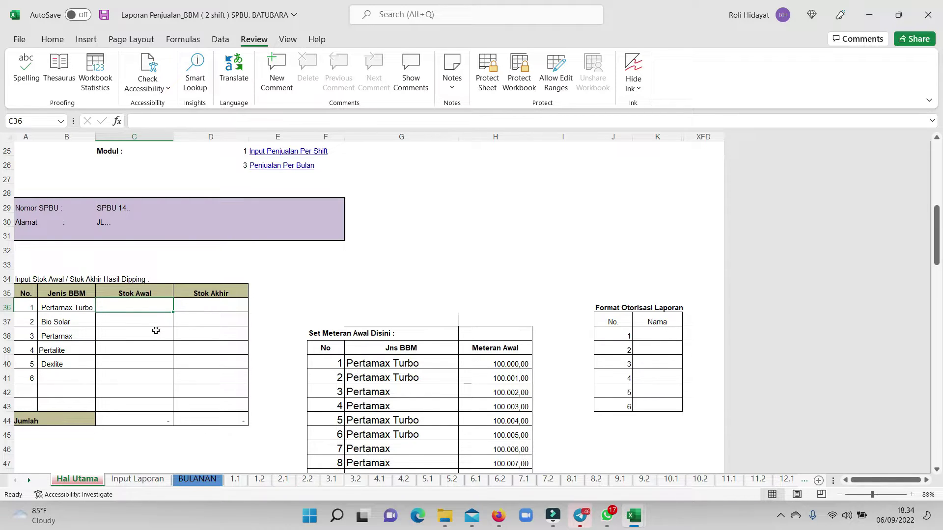
pyautogui.write('8')
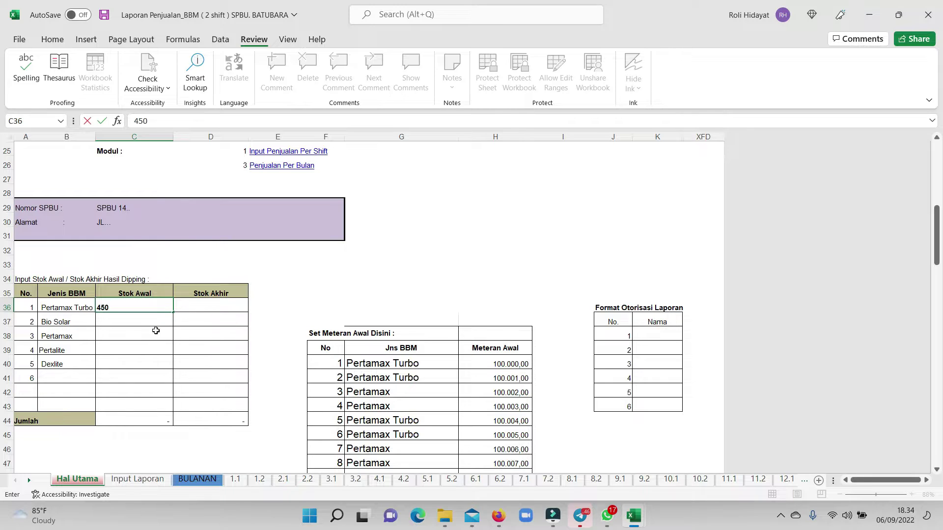
pyautogui.press('Return')
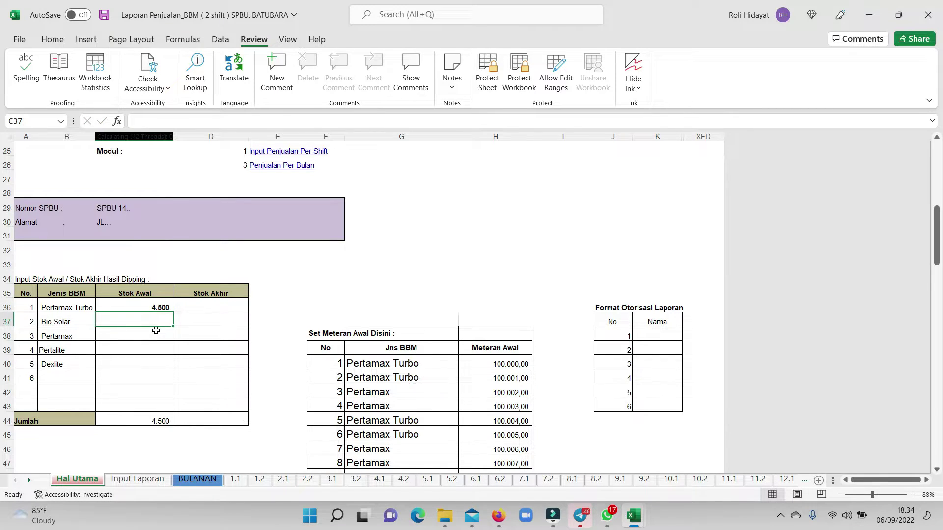
pyautogui.write('6000')
pyautogui.press('Return')
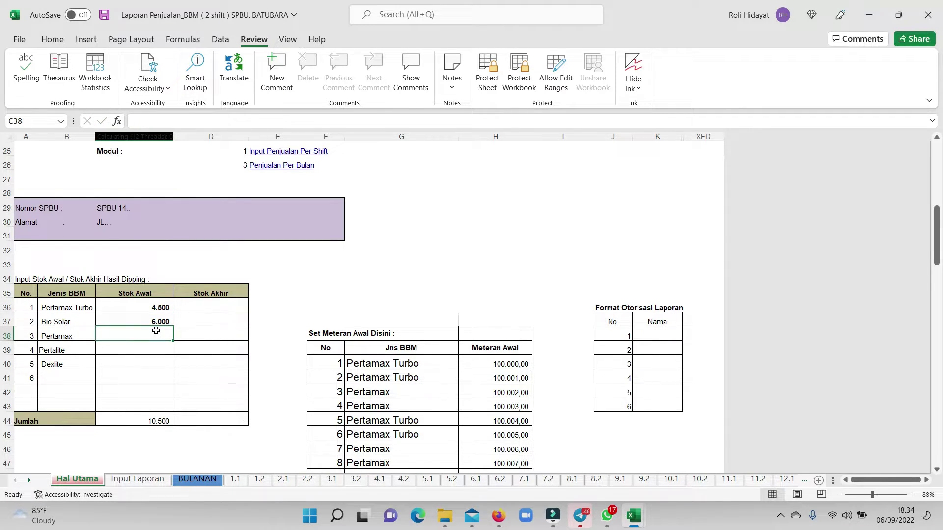
pyautogui.write('16')
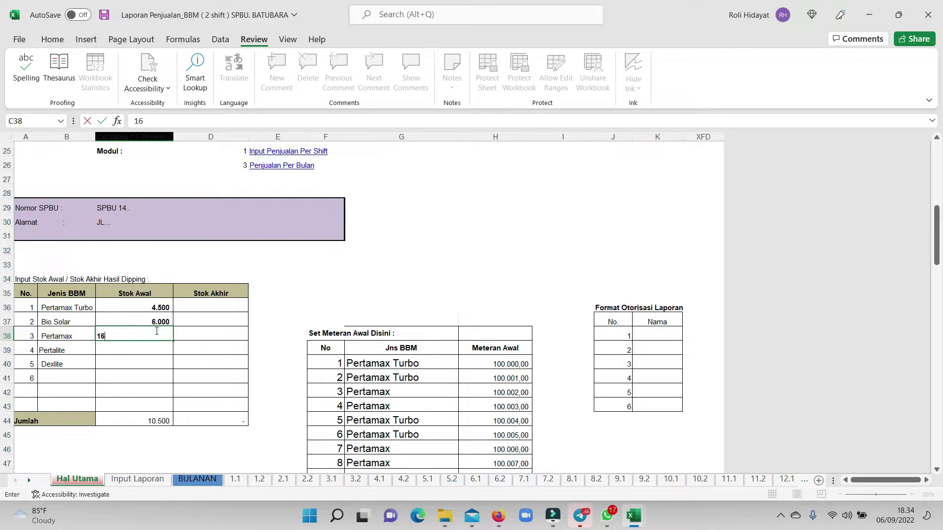
pyautogui.write('000')
pyautogui.press('Return')
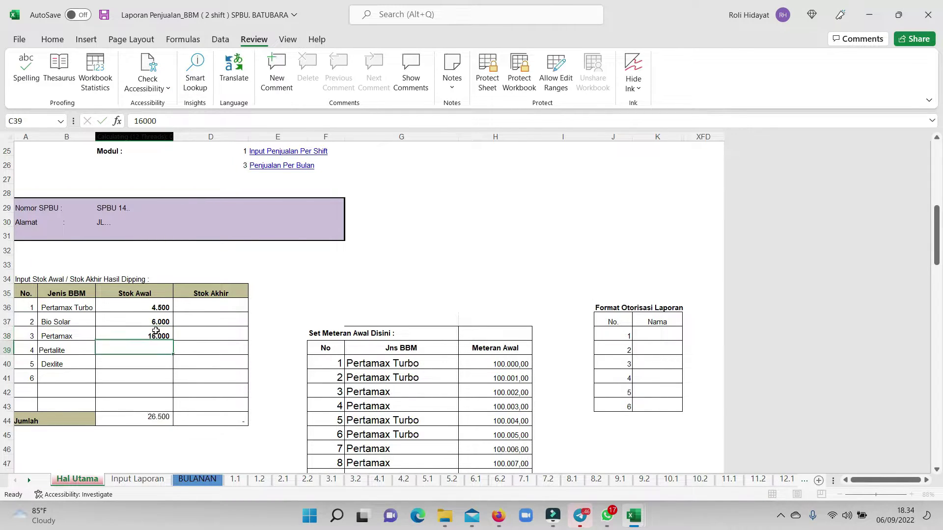
pyautogui.click(151, 331)
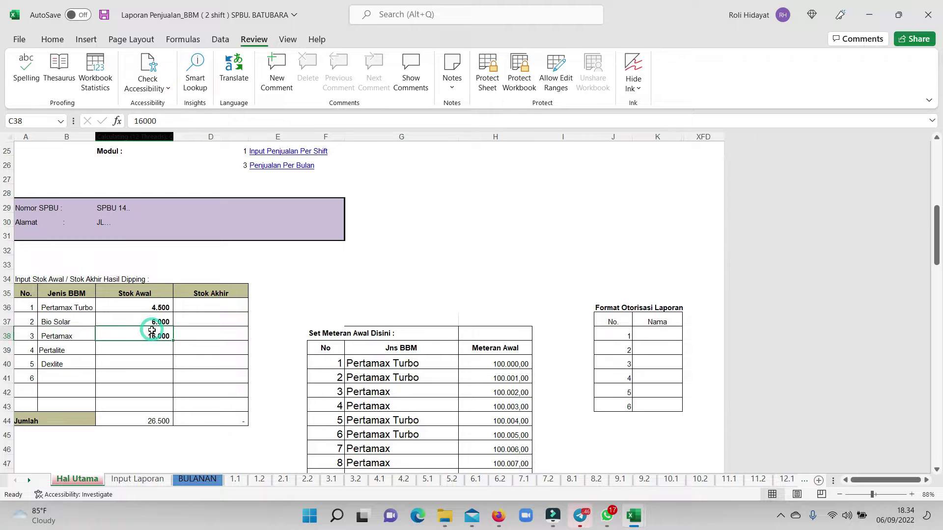
pyautogui.write('12')
pyautogui.press('Left')
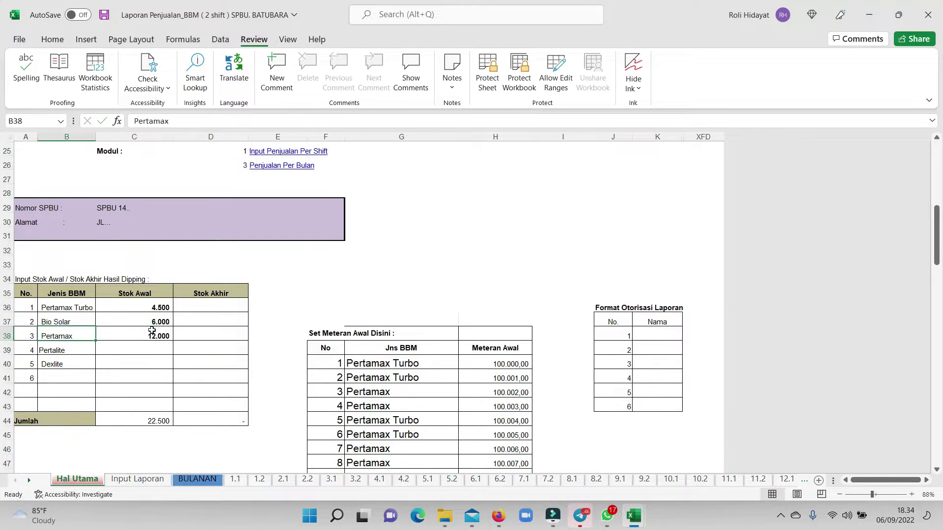
# Enter opening stocks 18.000 for Pertalite and 3.000 for Dexlite, then check the C36:C40 sum.
pyautogui.click(122, 347)
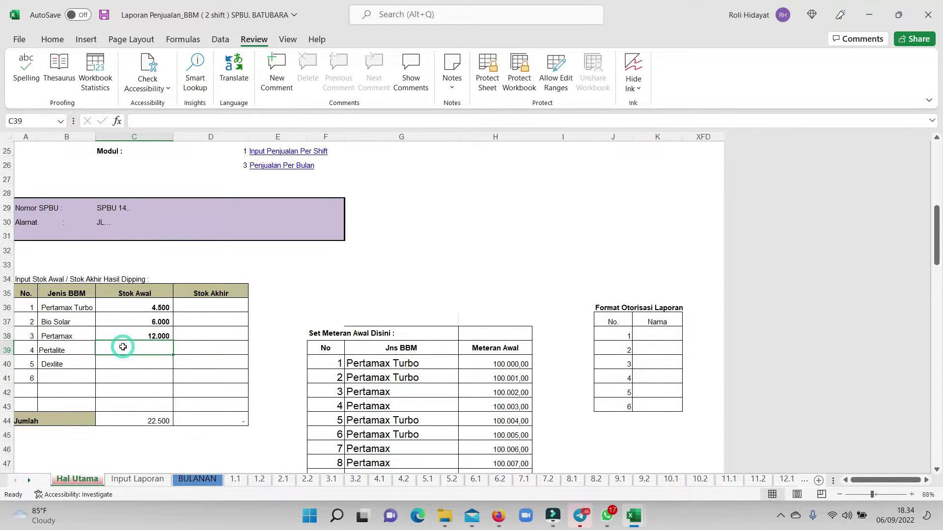
pyautogui.write('18')
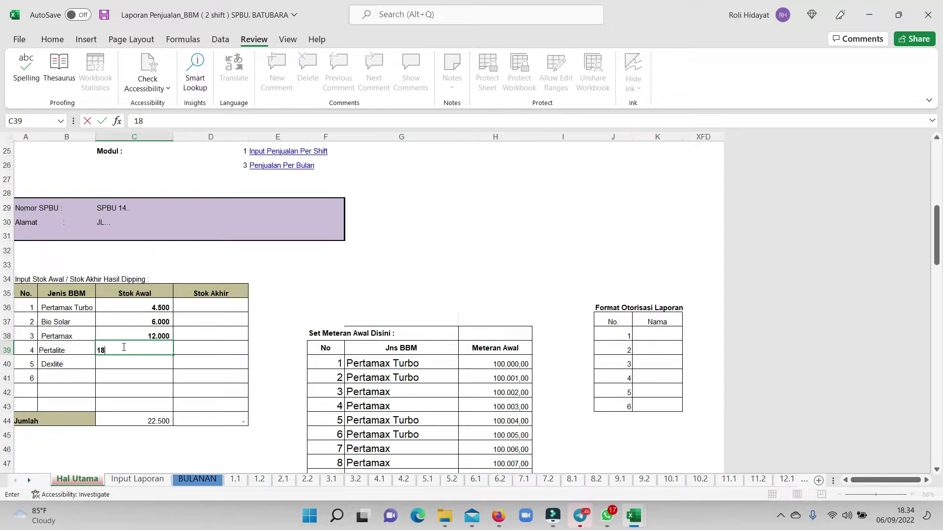
pyautogui.write('.000')
pyautogui.press('Return')
pyautogui.press('Left')
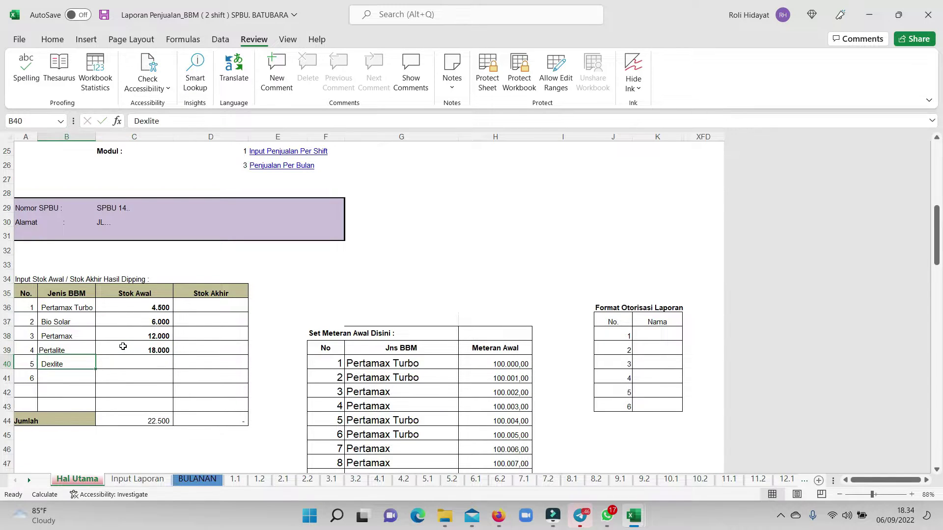
pyautogui.click(123, 361)
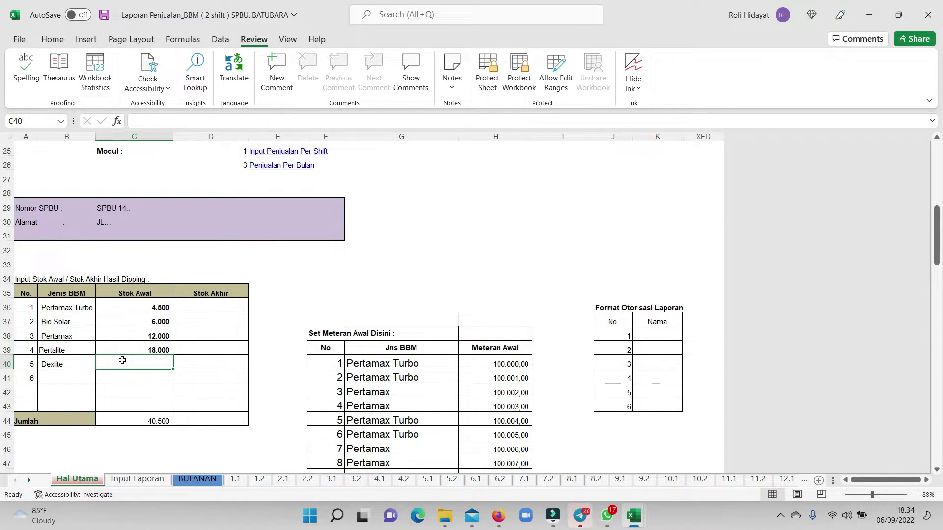
pyautogui.write('3.0')
pyautogui.write('000')
pyautogui.press('Return')
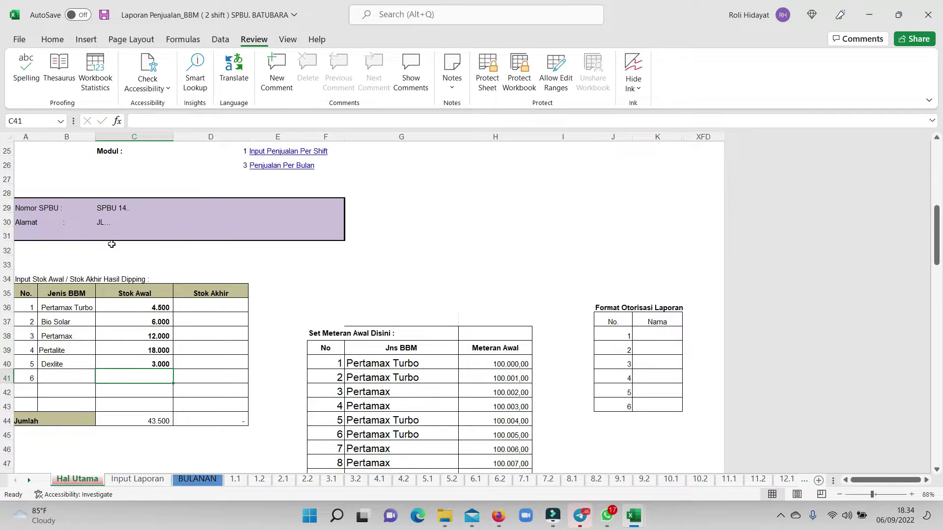
pyautogui.moveTo(158, 306); pyautogui.dragTo(157, 364)
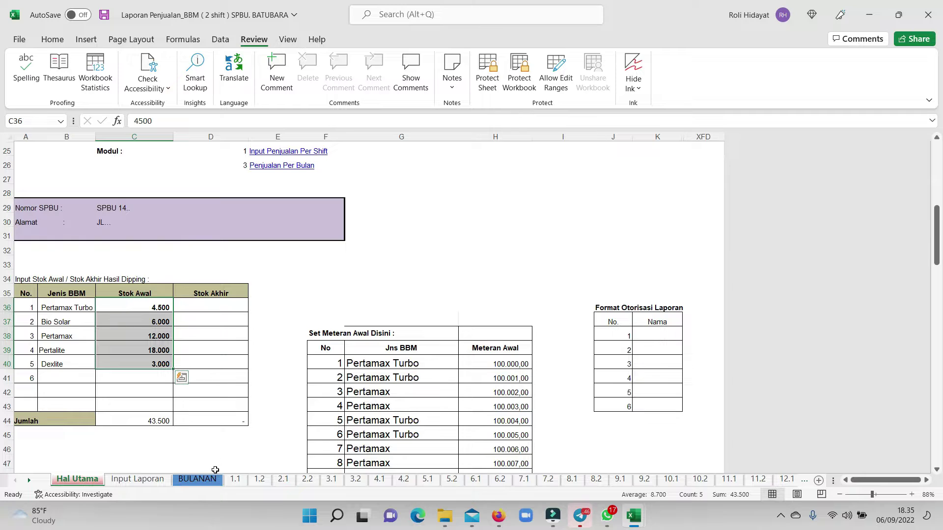
pyautogui.click(233, 479)
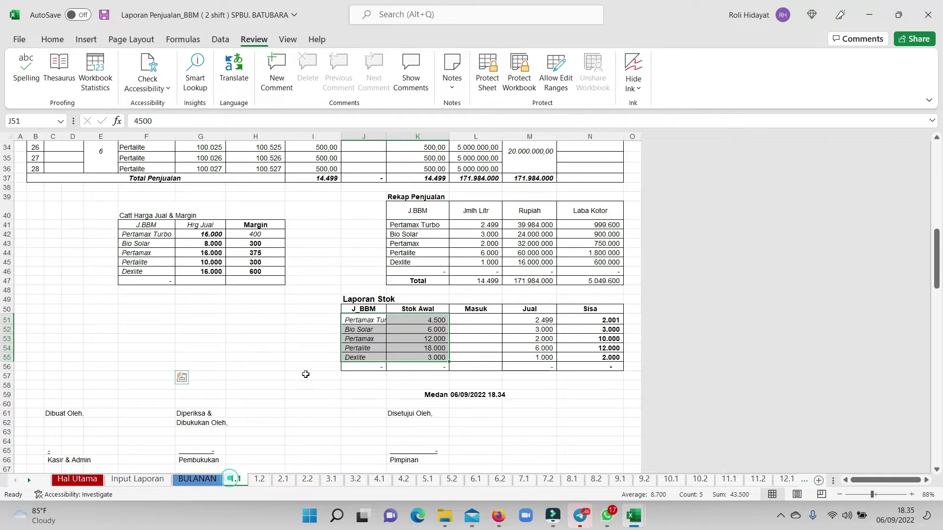
# Paste the Stok Awal figures into Jual cells M51:M55, then inspect the Sisa and Masuk columns.
pyautogui.click(597, 404)
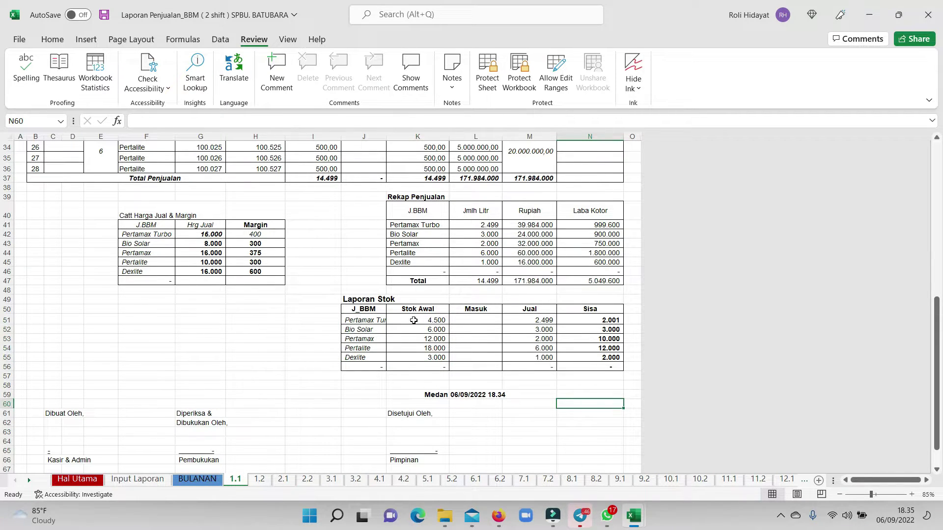
pyautogui.moveTo(413, 325); pyautogui.dragTo(418, 358)
pyautogui.moveTo(546, 318); pyautogui.dragTo(544, 358)
pyautogui.hotkey('ctrl', 'v')
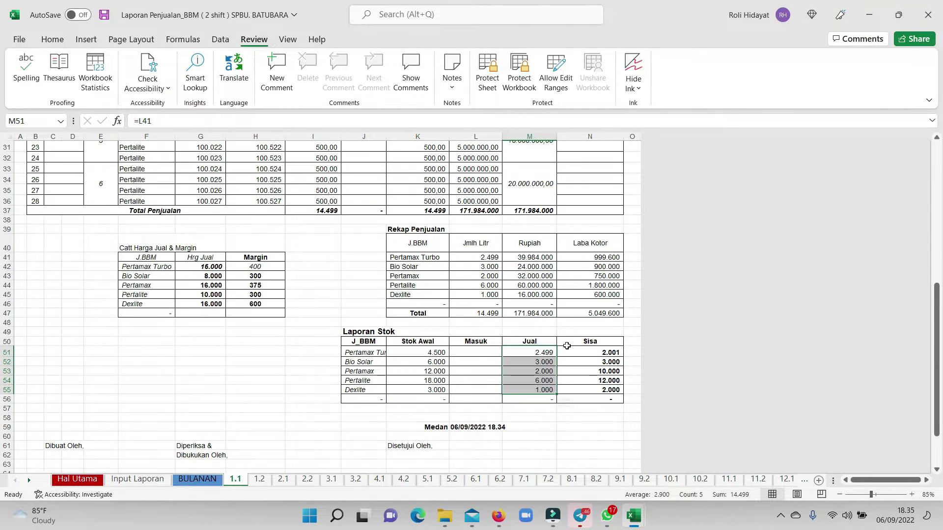
pyautogui.click(600, 353)
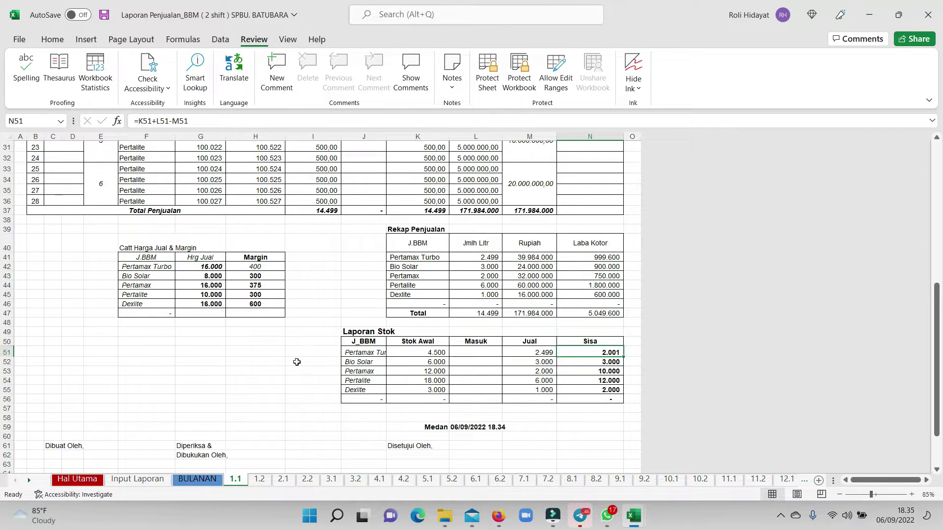
pyautogui.scroll(2, 528, 392)
pyautogui.scroll(-2, 499, 422)
pyautogui.click(454, 363)
pyautogui.click(474, 341)
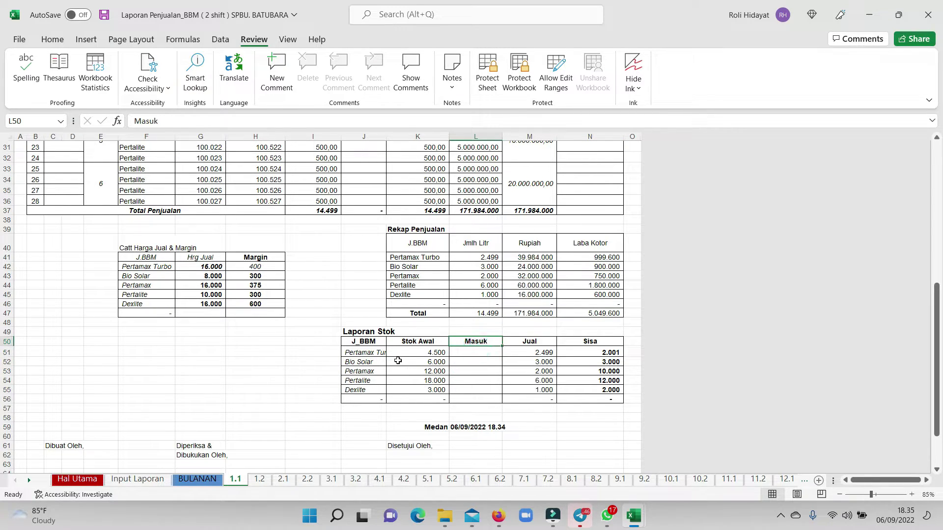
# Enter Masuk deliveries of 3.000, 8.000, 8.000 and 16.000 in L51:L54.
pyautogui.click(467, 351)
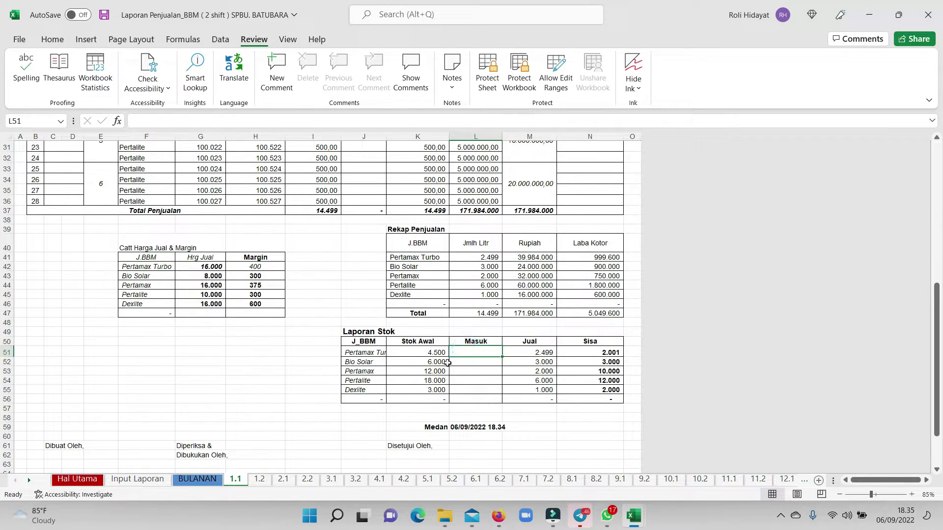
pyautogui.write('3000')
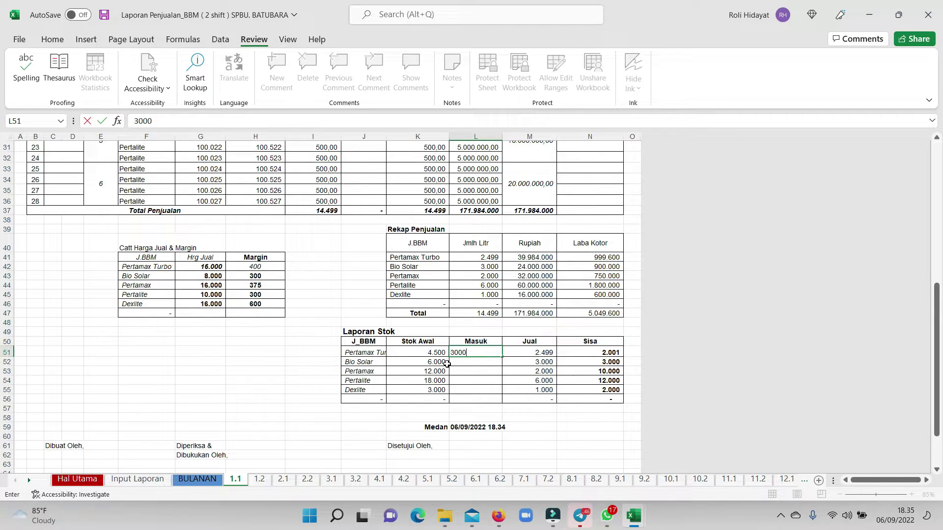
pyautogui.press('Return')
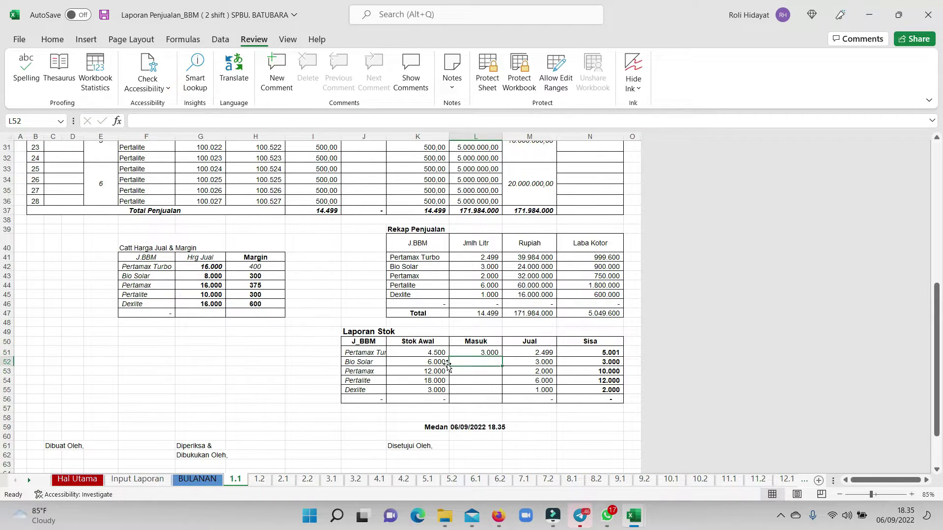
pyautogui.write('8000')
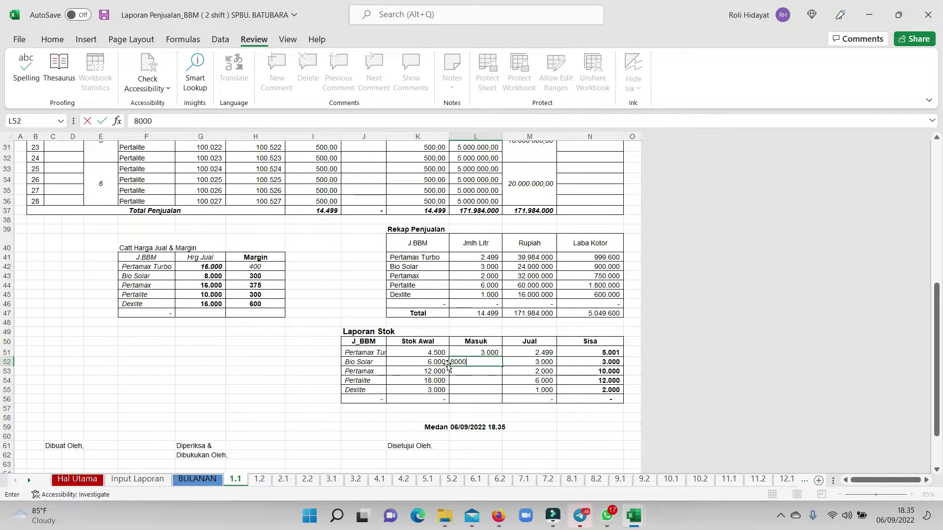
pyautogui.press('Return')
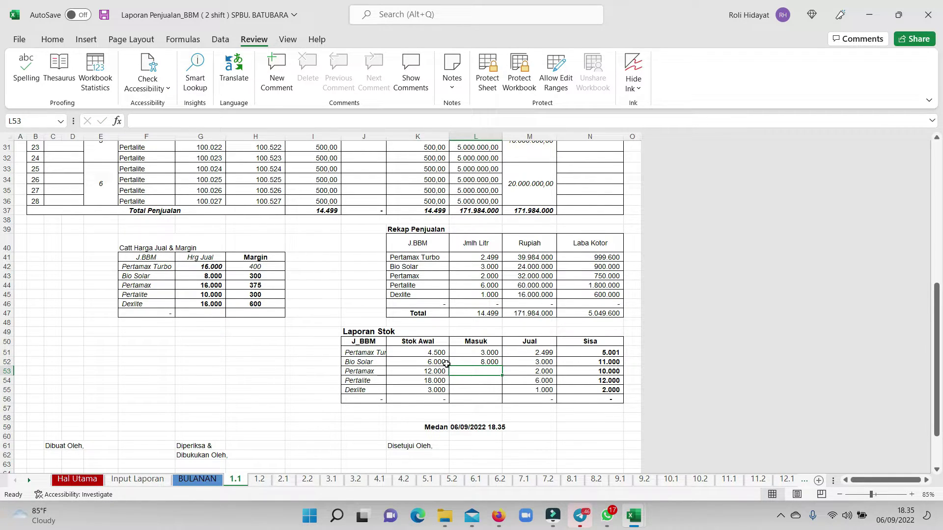
pyautogui.write('68000')
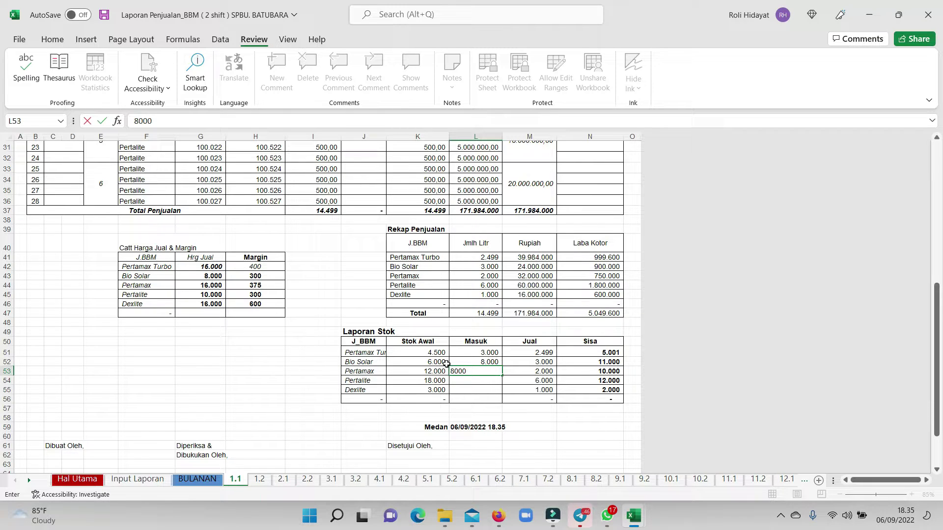
pyautogui.press('Return')
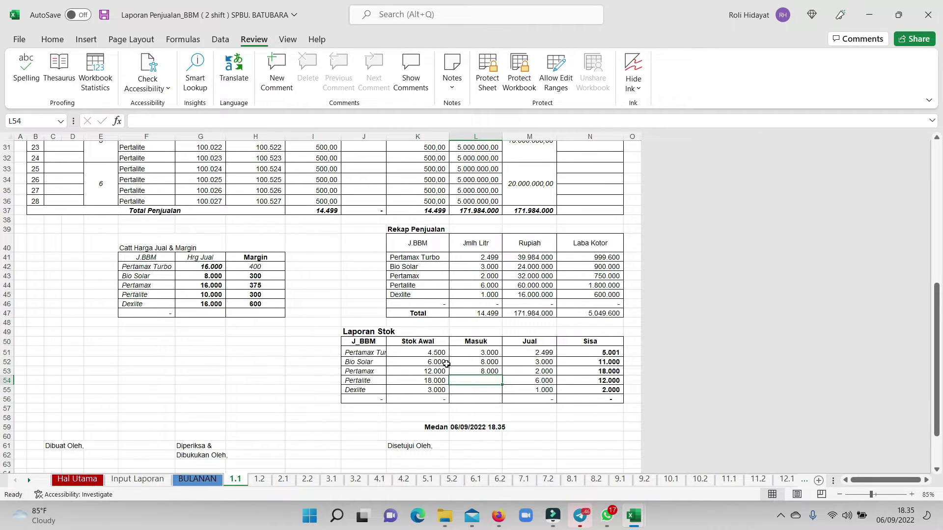
pyautogui.write('16')
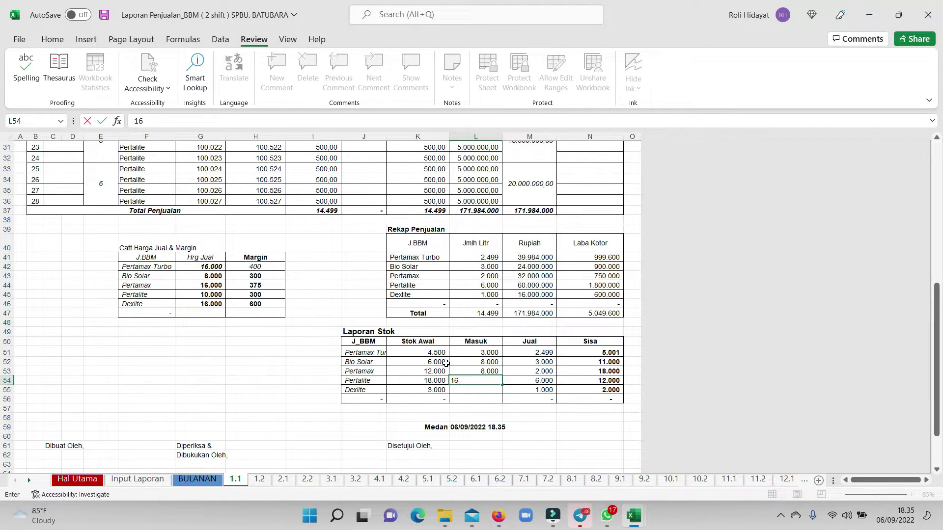
pyautogui.write('.000')
pyautogui.press('Return')
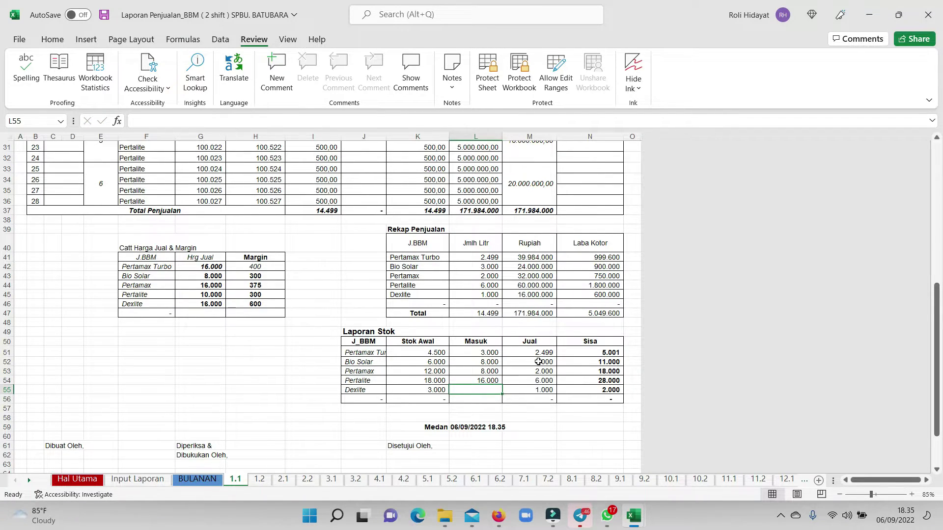
# Check the Sisa formulas in N51 through N55.
pyautogui.click(605, 350)
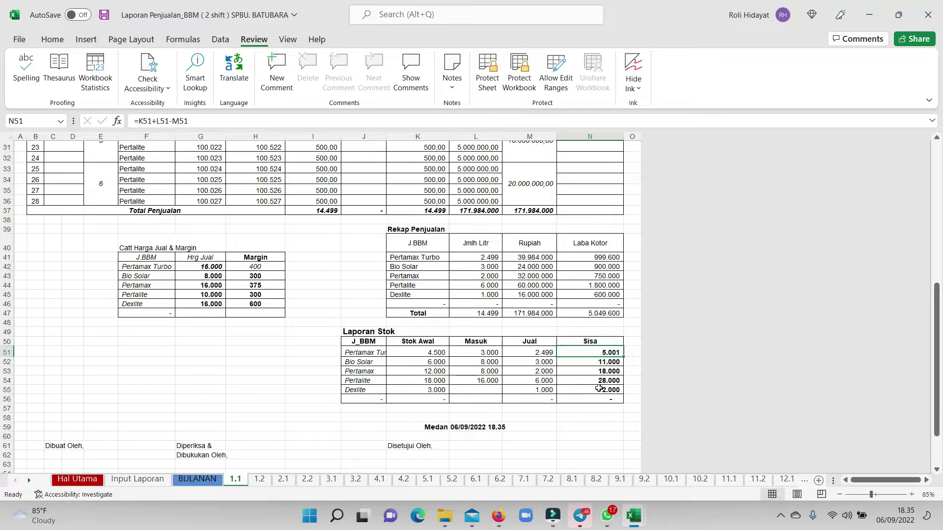
pyautogui.click(611, 363)
pyautogui.click(612, 371)
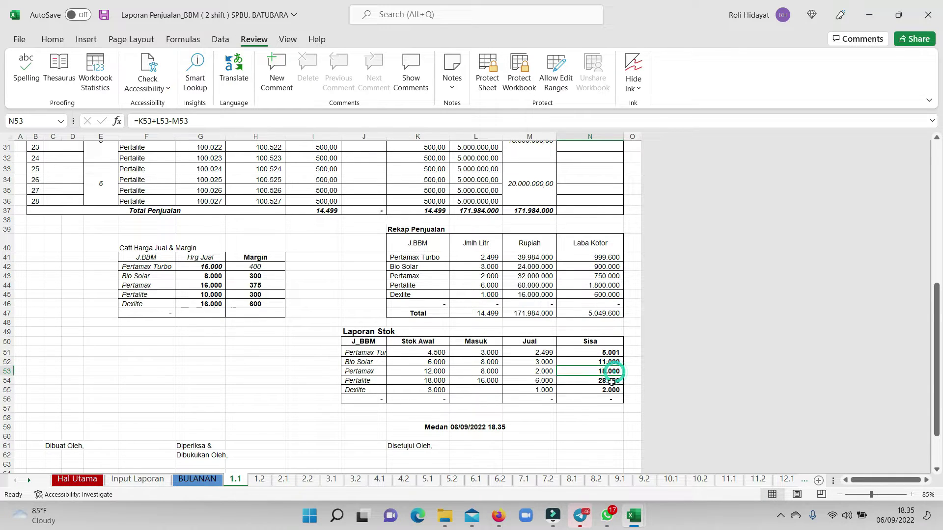
pyautogui.click(609, 380)
pyautogui.click(608, 390)
pyautogui.scroll(10, 608, 391)
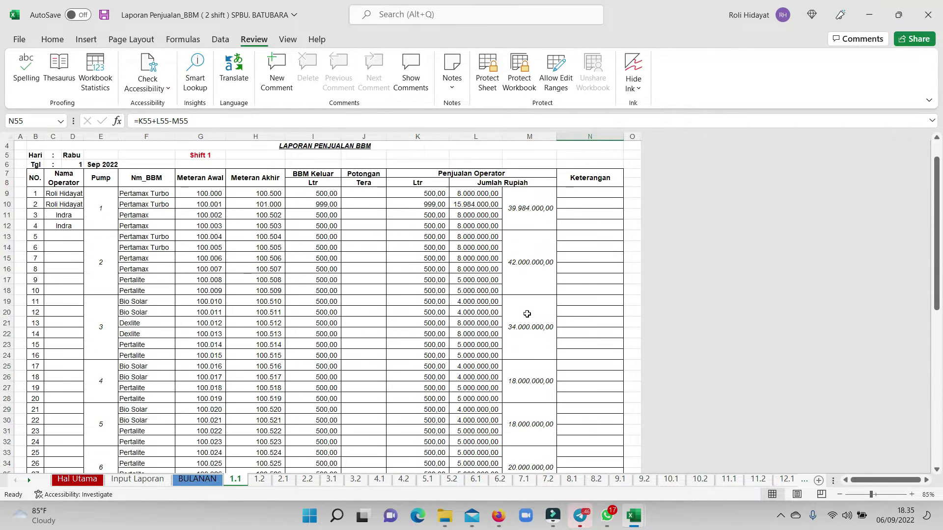
pyautogui.scroll(-6, 358, 294)
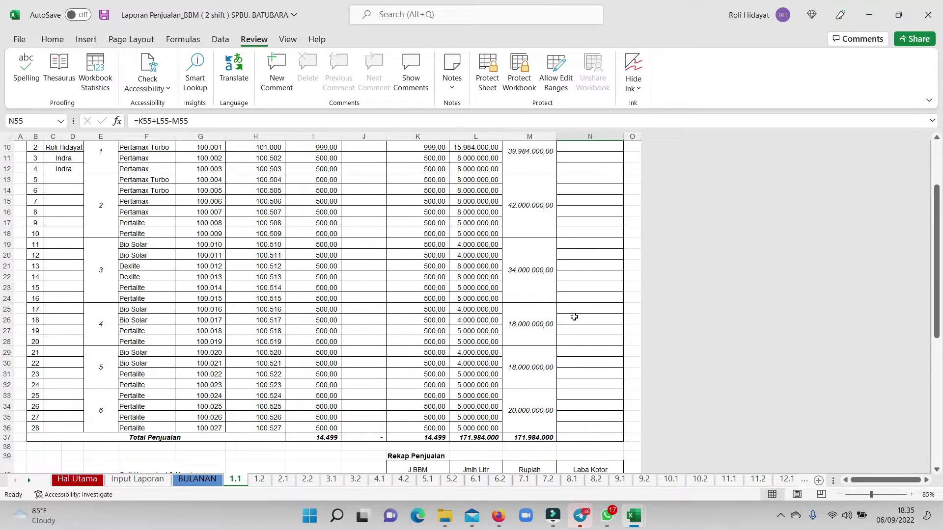
pyautogui.scroll(5, 490, 419)
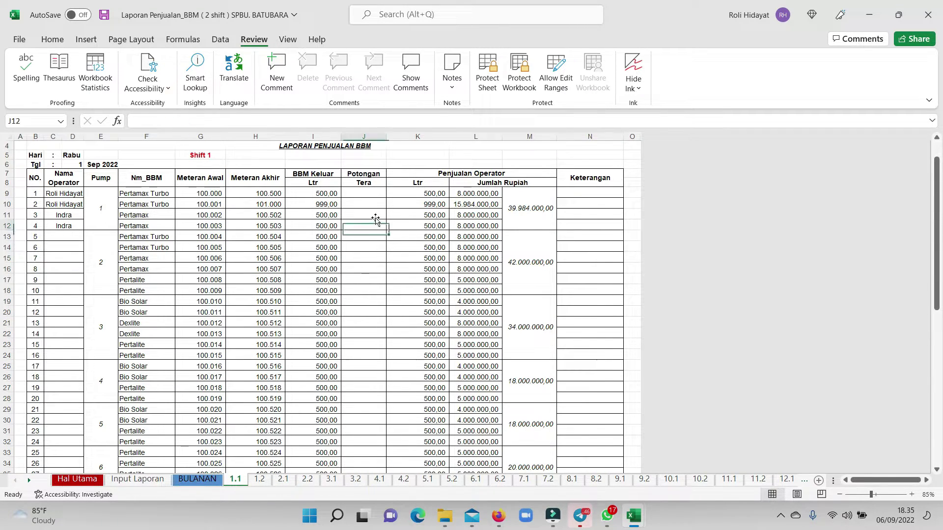
pyautogui.click(358, 133)
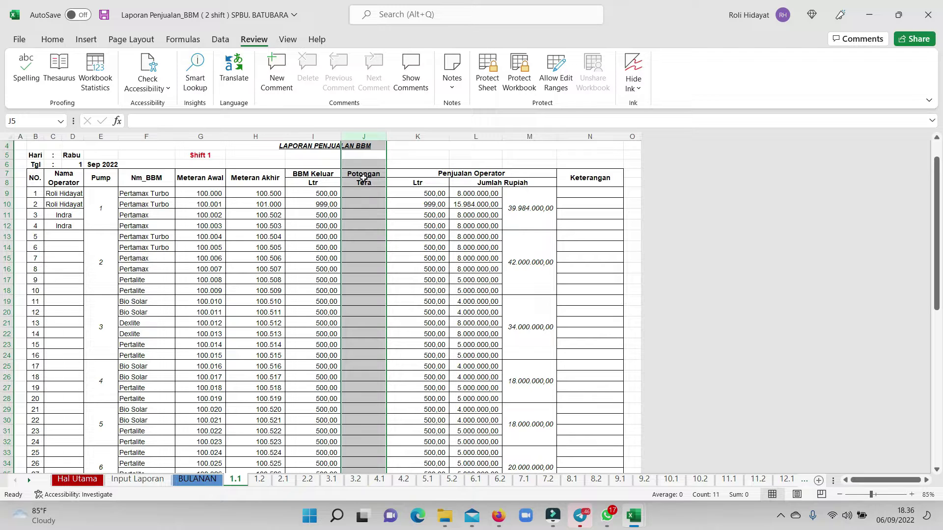
# Enter a Potongan Tera of 20 in J9 and J10, then check the K7:M12 totals.
pyautogui.click(351, 217)
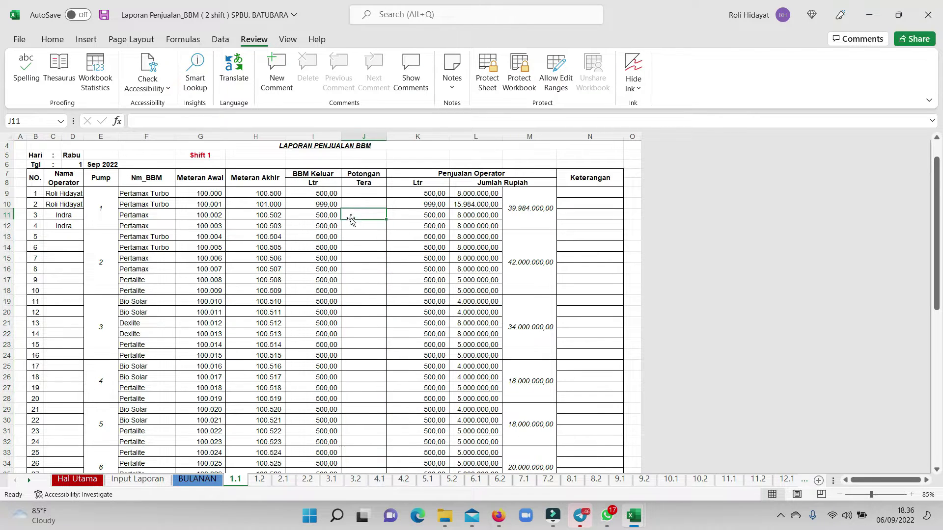
pyautogui.click(364, 191)
pyautogui.write('20')
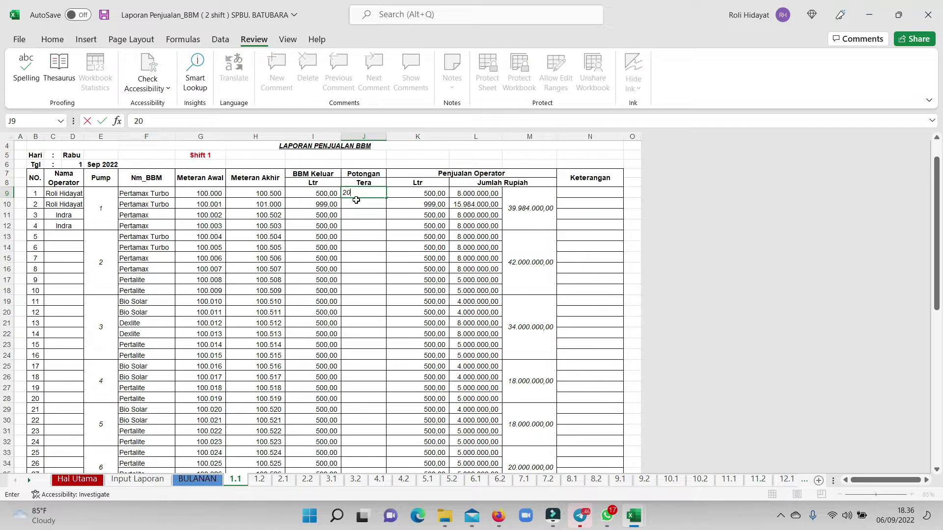
pyautogui.press('Return')
pyautogui.write('20')
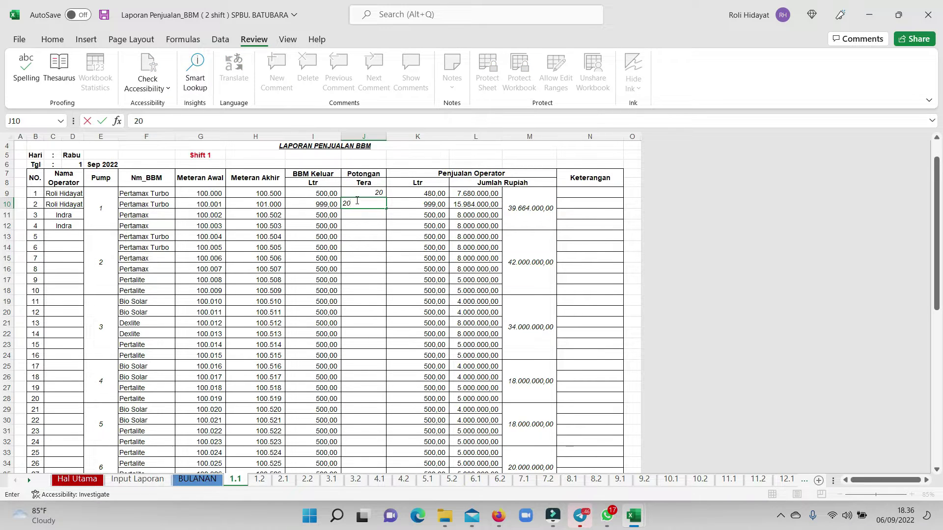
pyautogui.press('Return')
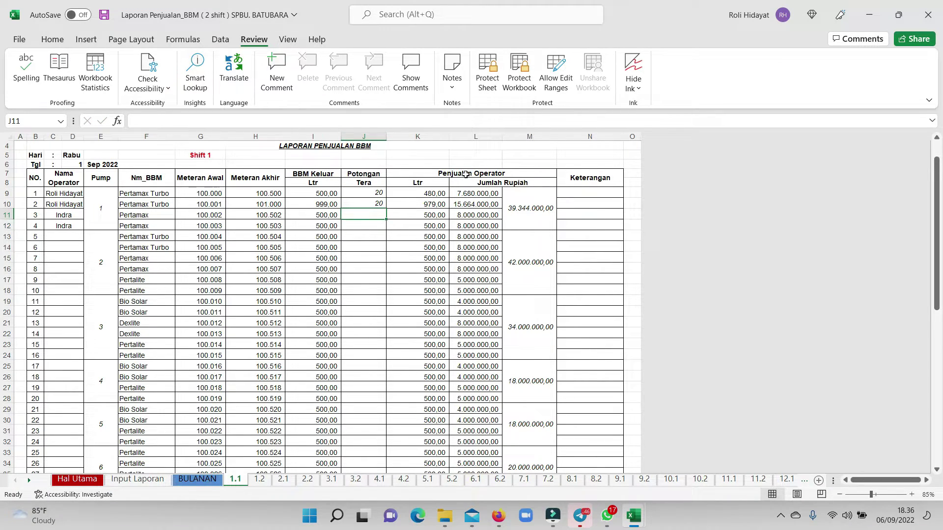
pyautogui.moveTo(465, 174); pyautogui.dragTo(505, 204)
# Check the formulas in I9, J9, K9 and I10 on sheet 1.1.
pyautogui.click(442, 195)
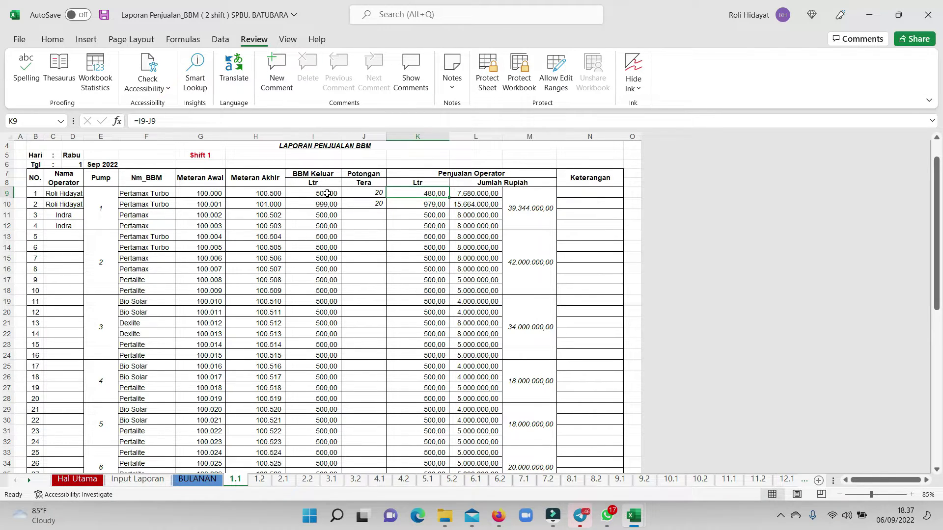
pyautogui.click(326, 195)
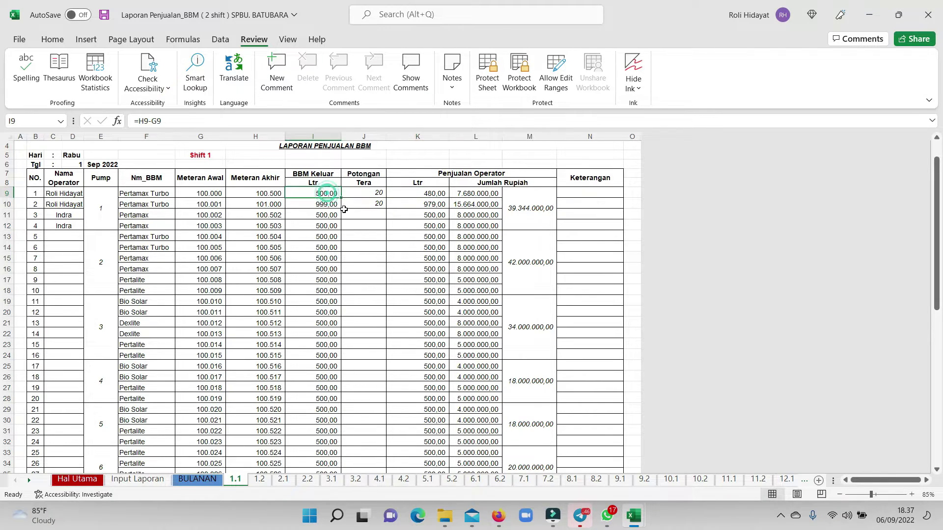
pyautogui.click(381, 189)
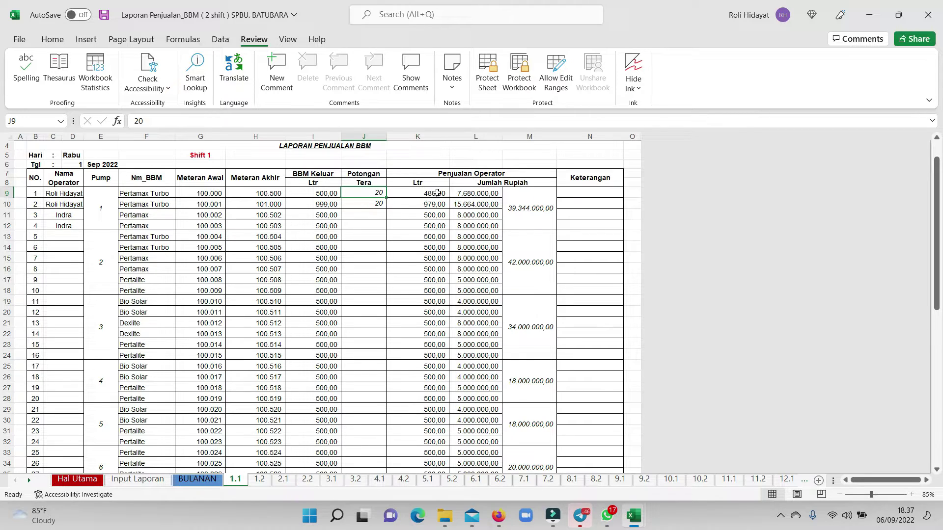
pyautogui.click(432, 193)
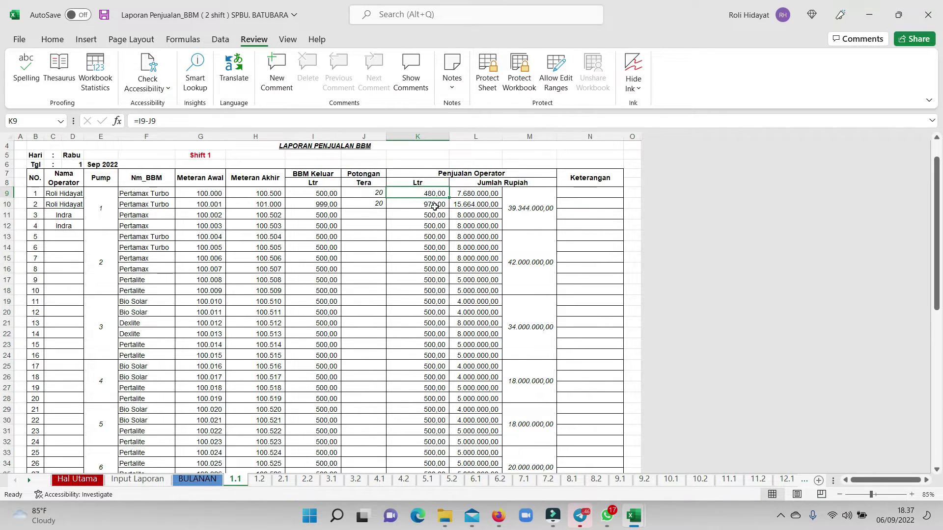
pyautogui.click(320, 205)
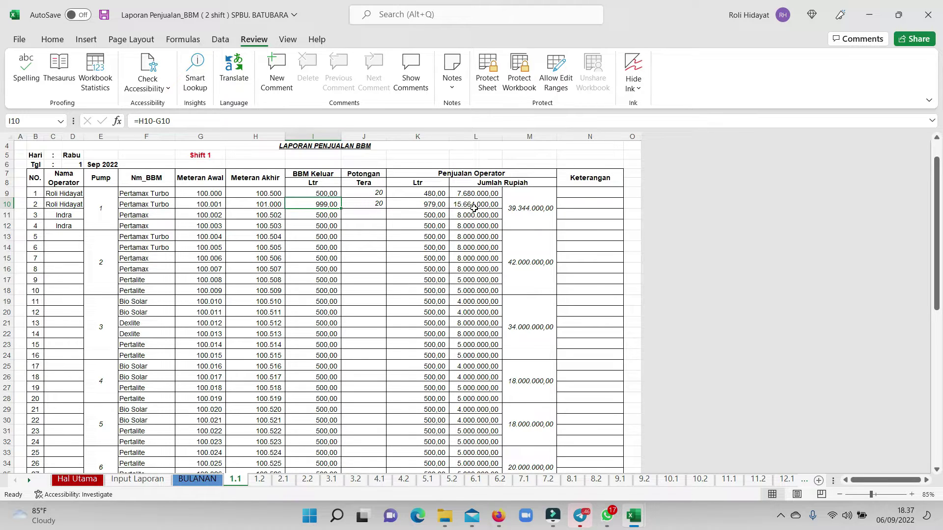
pyautogui.scroll(1, 474, 208)
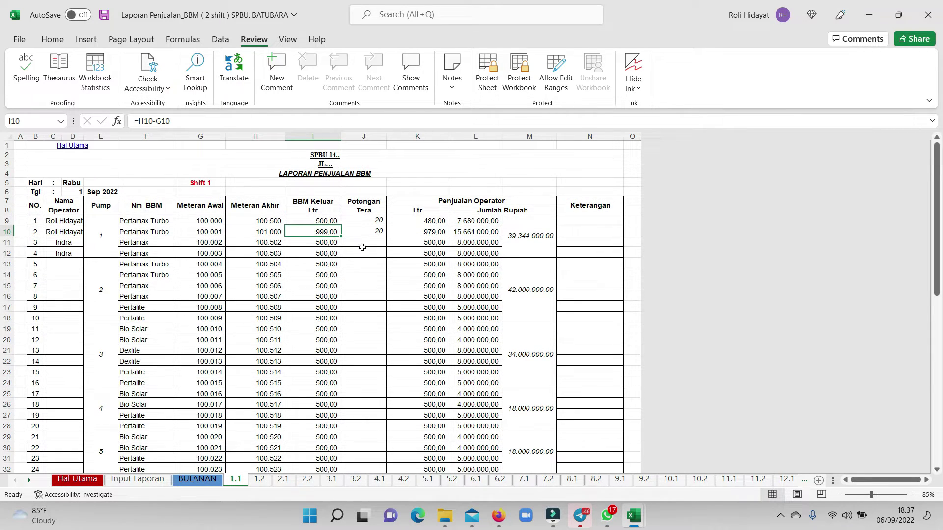
# Switch to the BULANAN monthly report and preview its printout.
pyautogui.click(198, 479)
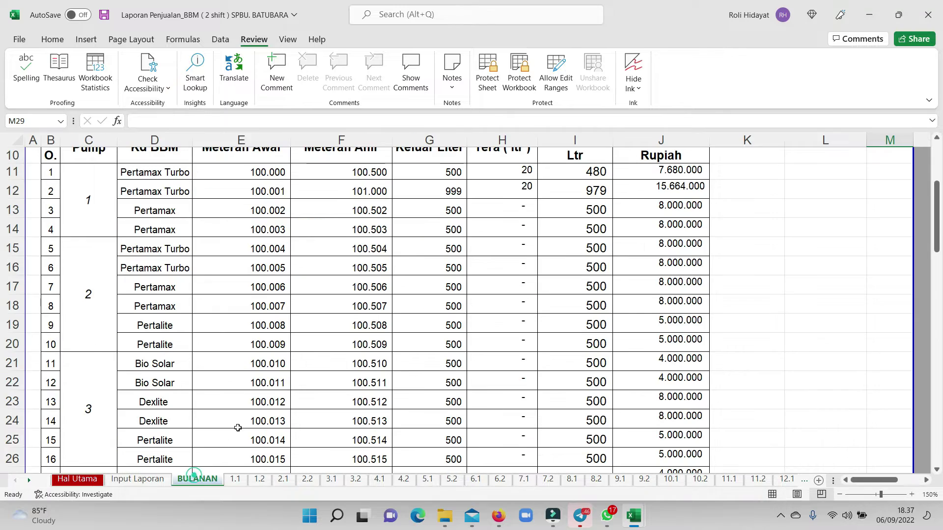
pyautogui.scroll(-14, 418, 357)
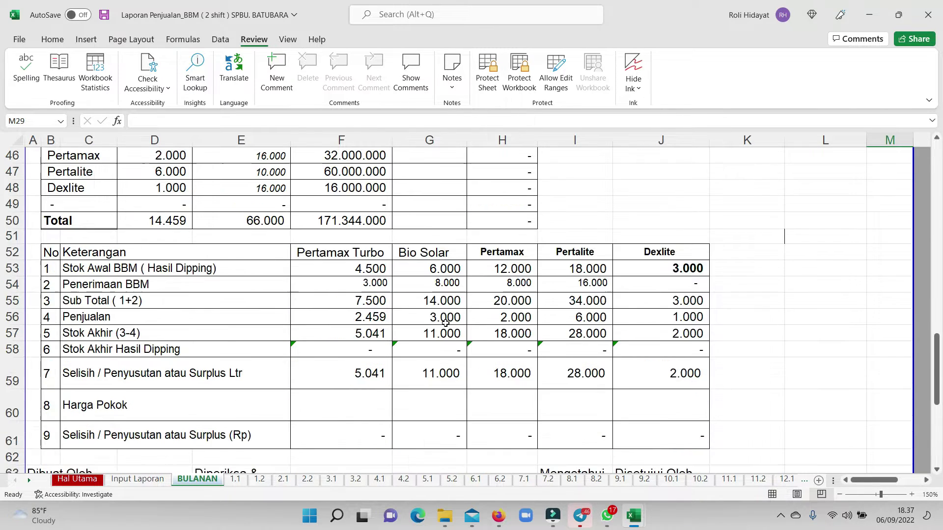
pyautogui.scroll(-2, 452, 321)
pyautogui.scroll(18, 451, 322)
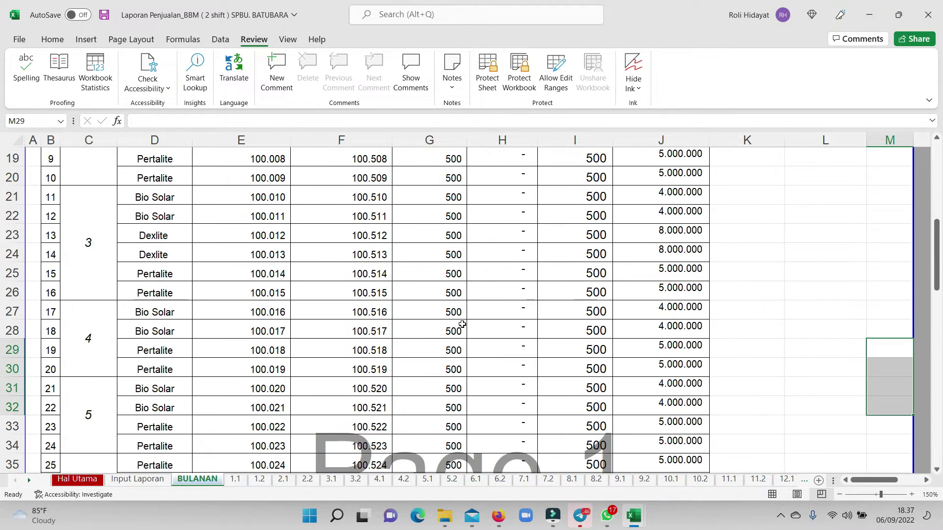
pyautogui.scroll(1, 456, 322)
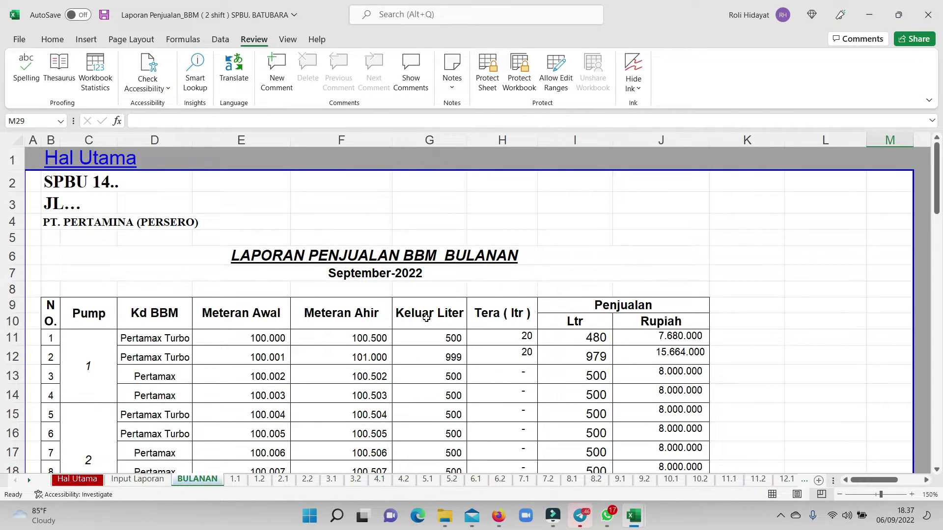
pyautogui.hotkey('ctrl', 'p')
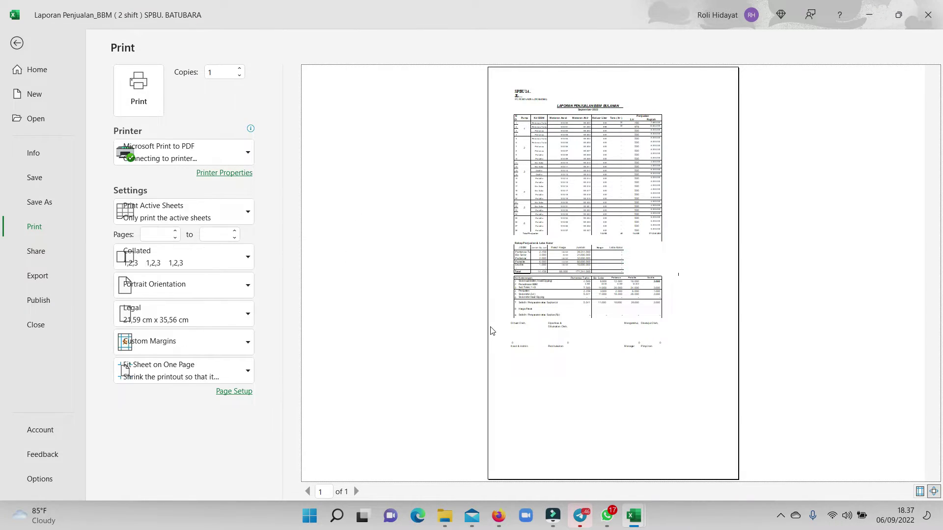
pyautogui.press('Escape')
# Pull the print area's right edge in to column J and preview the report again.
pyautogui.scroll(-16, 451, 289)
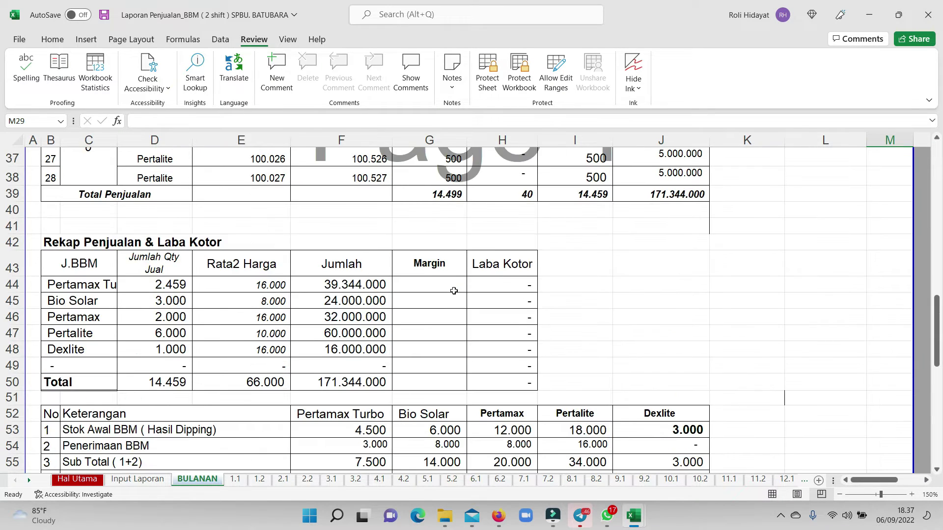
pyautogui.scroll(-4, 806, 272)
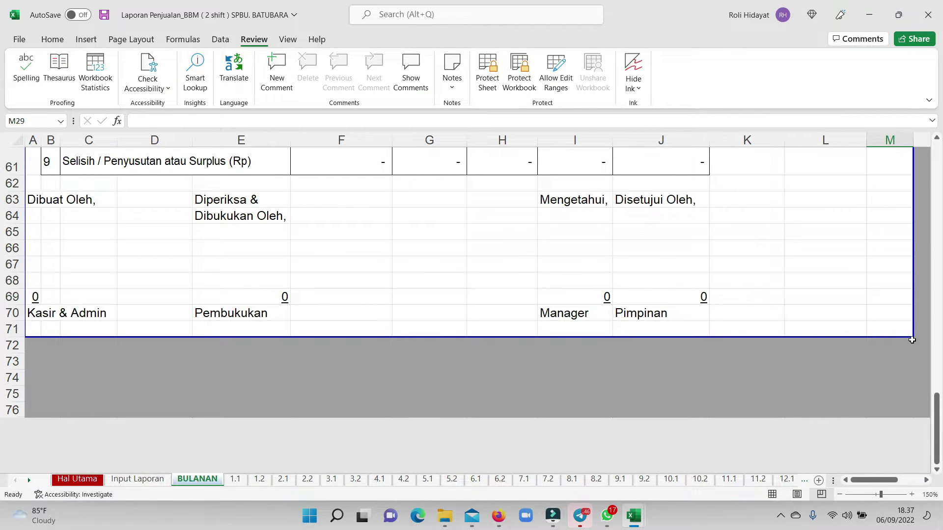
pyautogui.moveTo(900, 337); pyautogui.dragTo(706, 329)
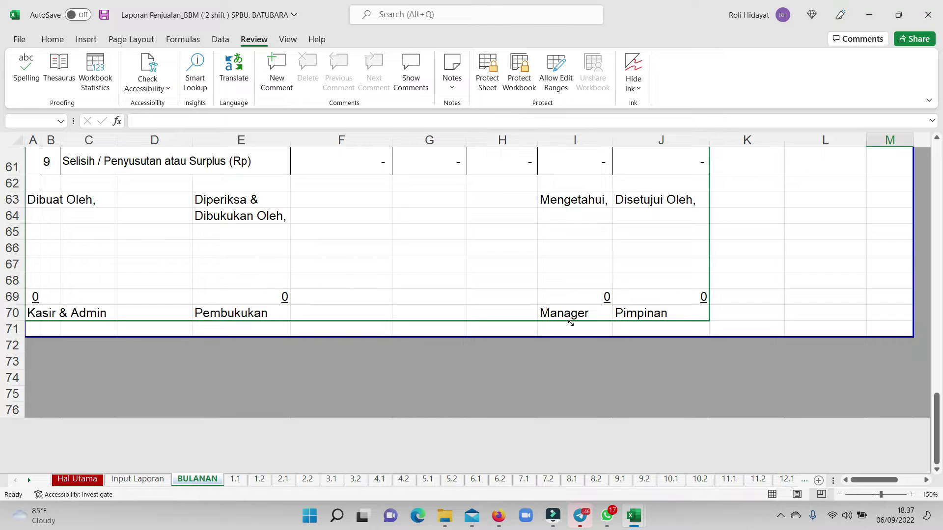
pyautogui.moveTo(571, 323); pyautogui.dragTo(569, 324)
pyautogui.scroll(20, 488, 284)
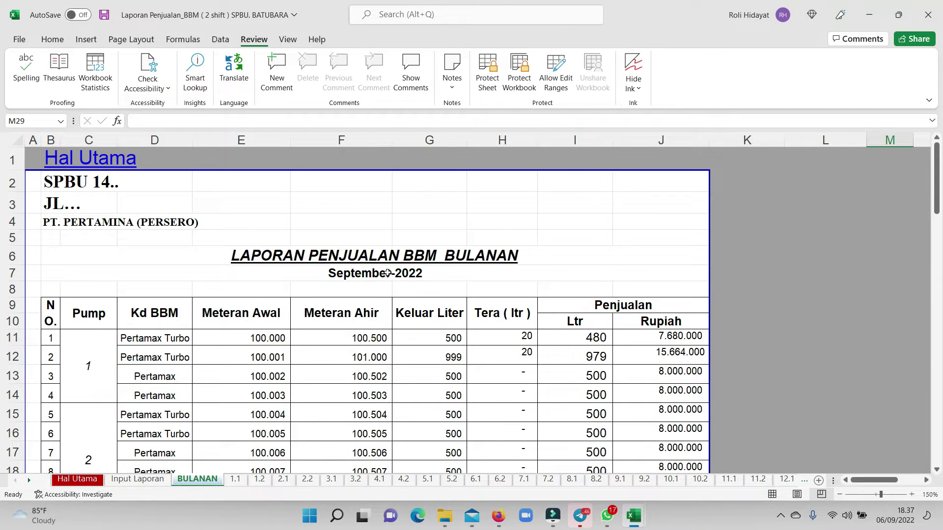
pyautogui.hotkey('ctrl', 'p')
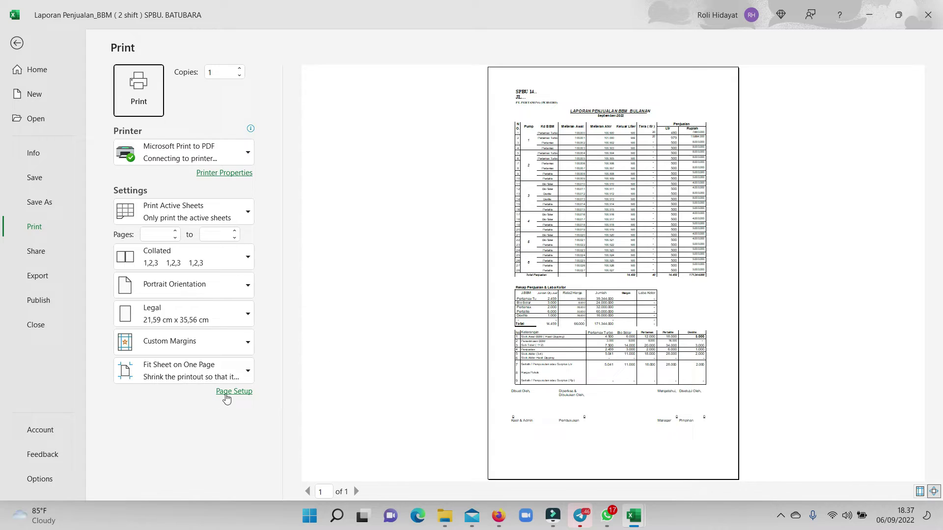
# In Page Setup, set the left margin to 0,4 and the right margin to 1,1.
pyautogui.click(233, 391)
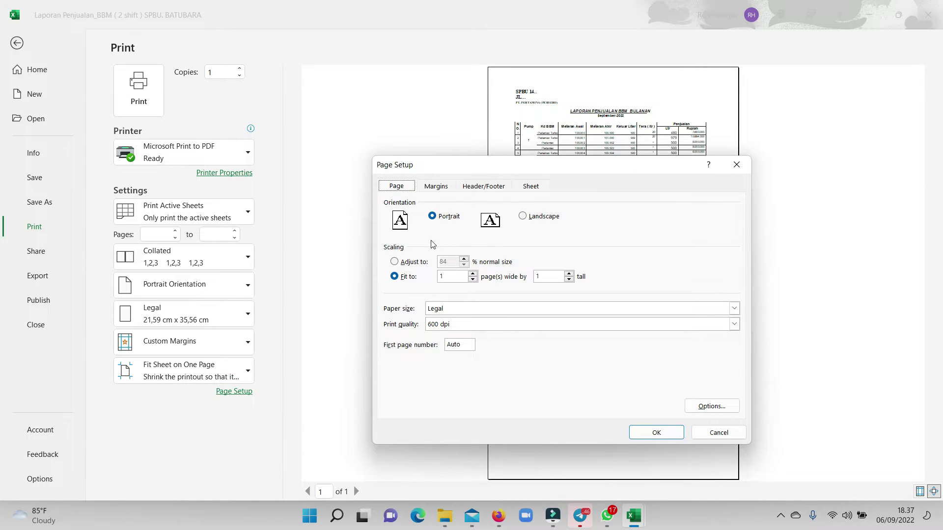
pyautogui.click(436, 187)
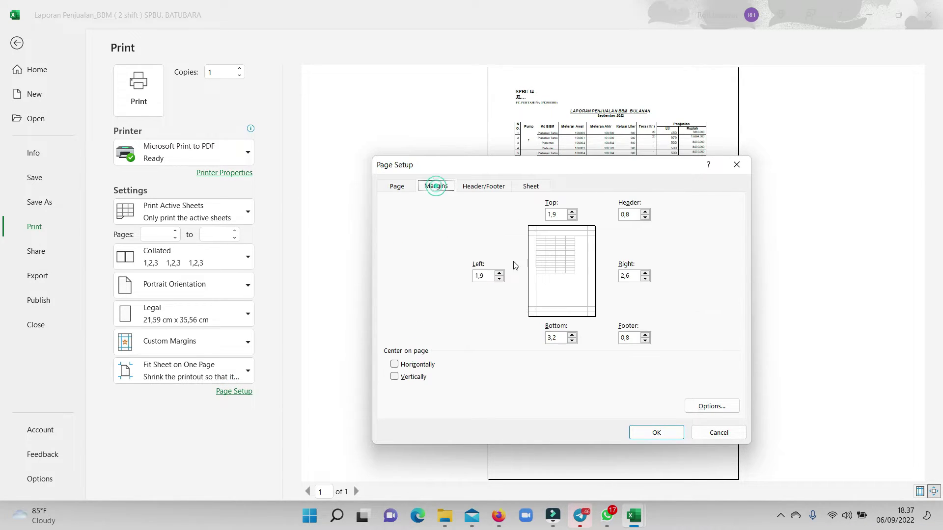
pyautogui.click(499, 278)
pyautogui.click(499, 278)
pyautogui.click(500, 279)
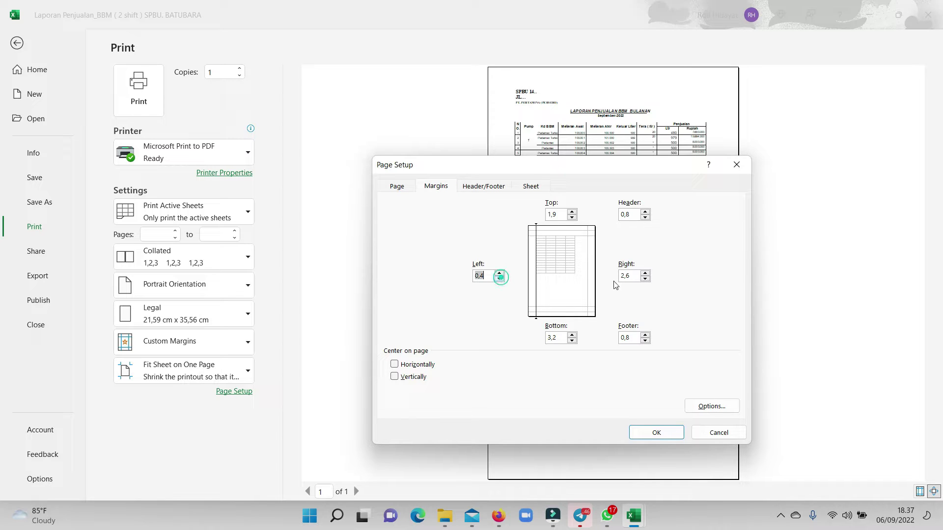
pyautogui.click(645, 278)
pyautogui.click(652, 433)
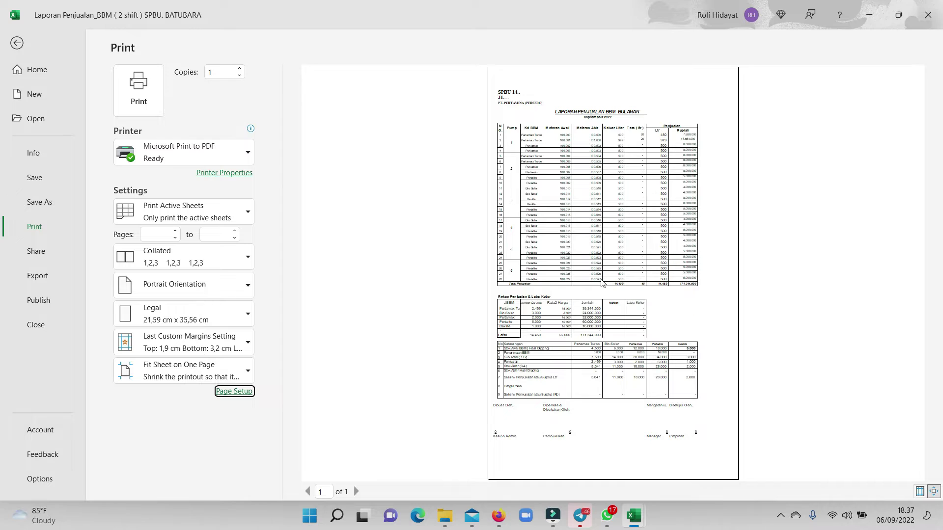
pyautogui.press('Escape')
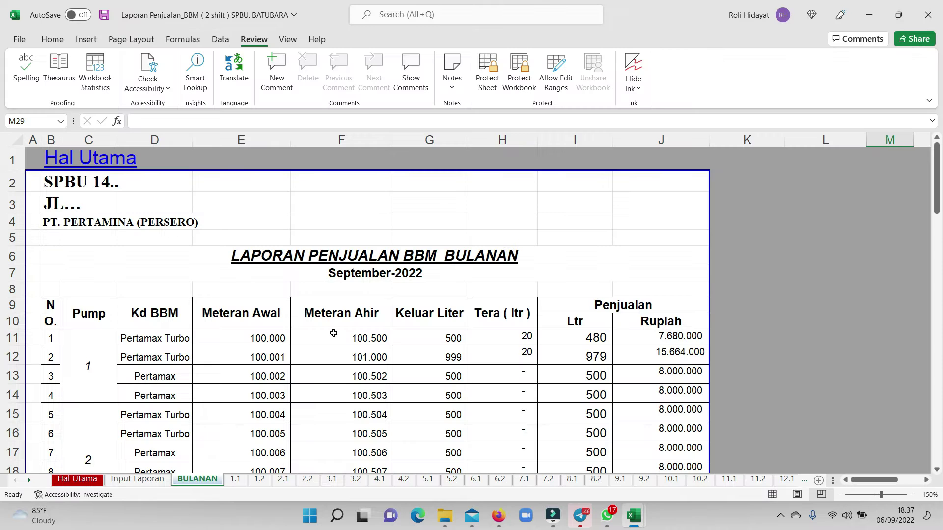
pyautogui.scroll(-11, 399, 323)
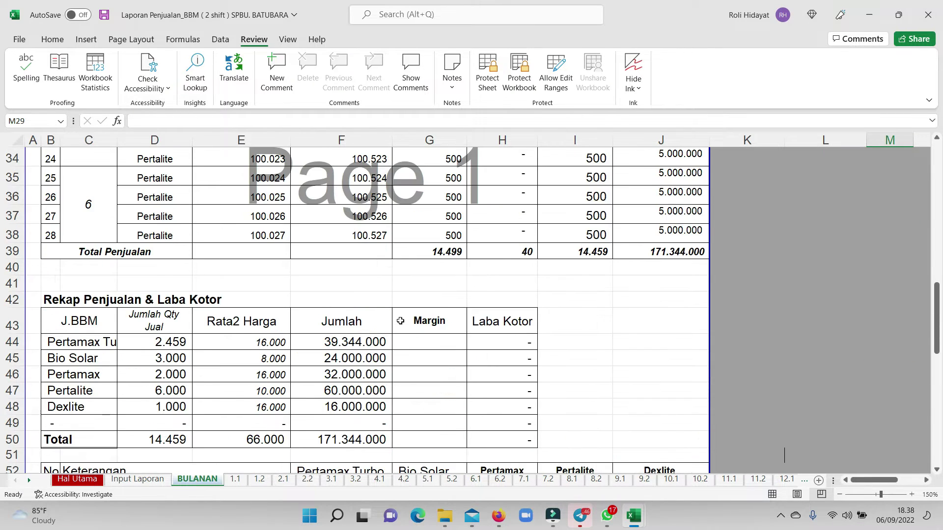
pyautogui.scroll(11, 400, 320)
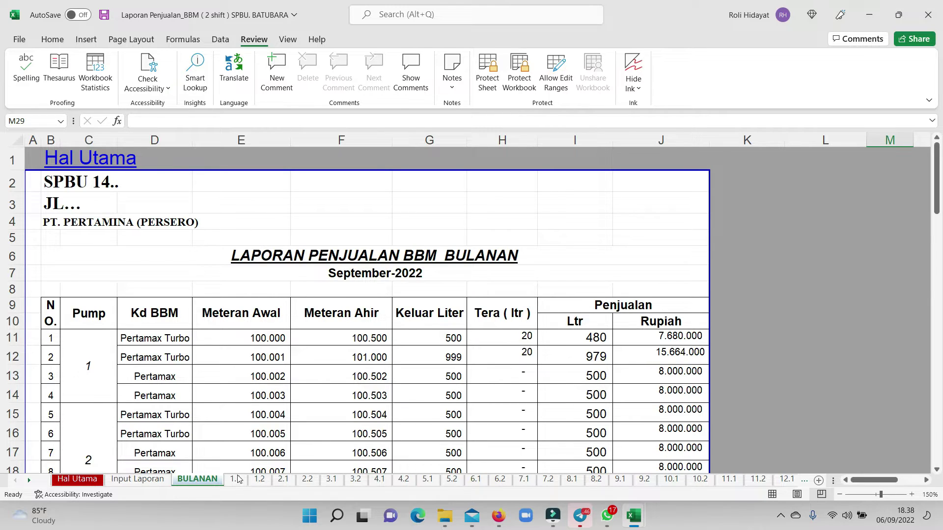
pyautogui.click(236, 479)
pyautogui.click(138, 479)
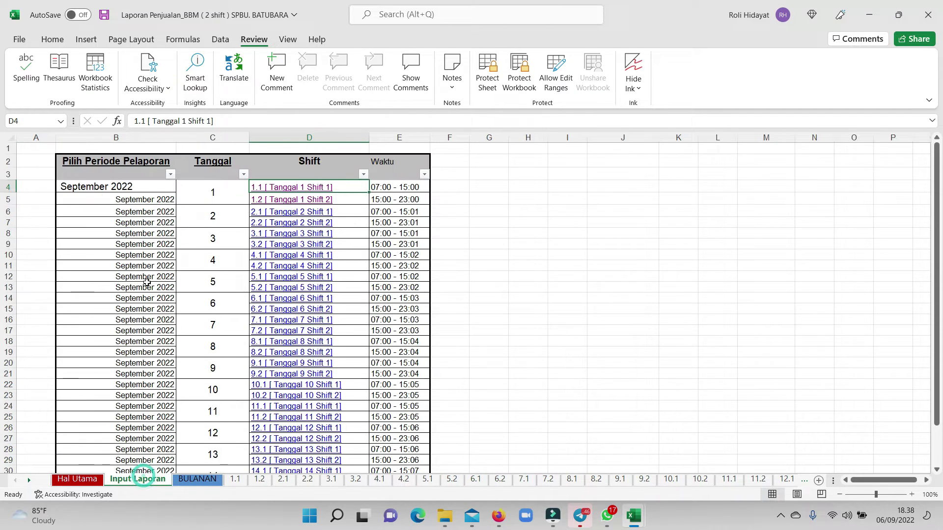
pyautogui.click(302, 200)
pyautogui.scroll(-5, 310, 280)
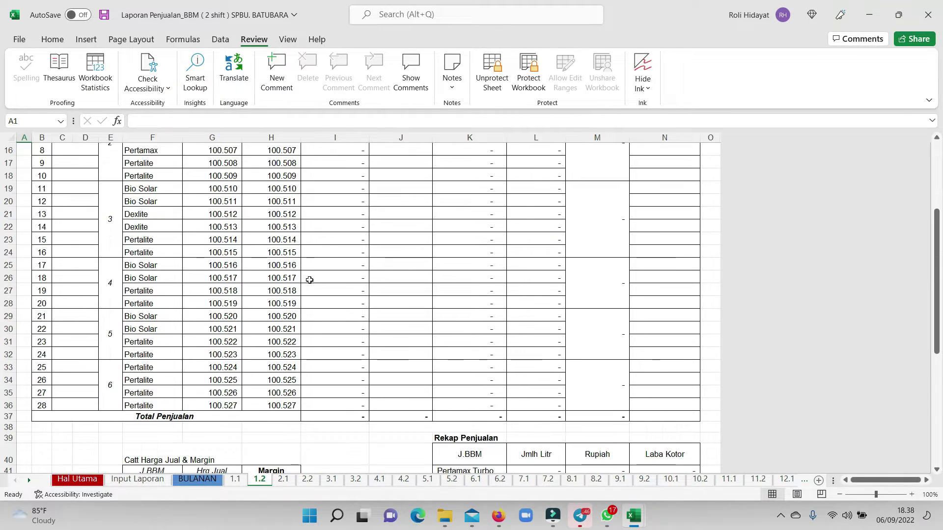
pyautogui.scroll(-5, 309, 280)
pyautogui.scroll(-3, 553, 354)
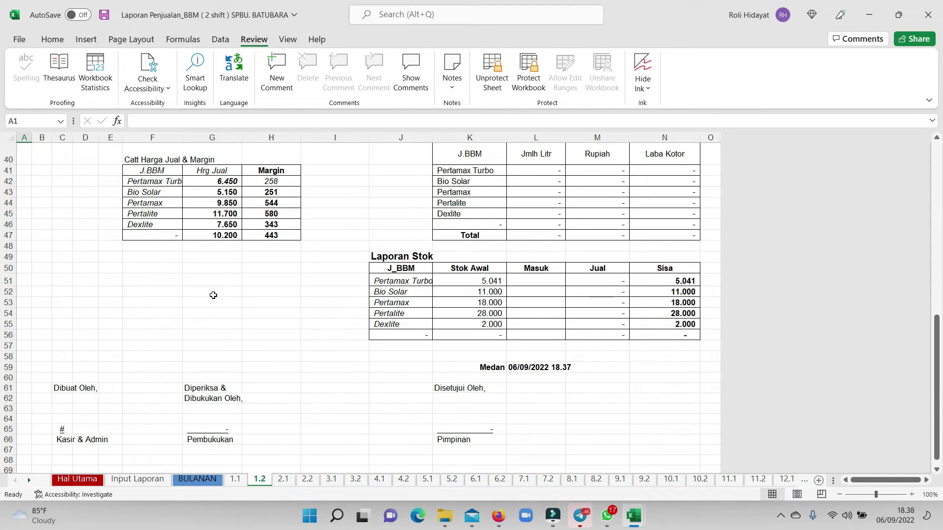
pyautogui.moveTo(470, 278); pyautogui.dragTo(494, 322)
pyautogui.scroll(3, 489, 304)
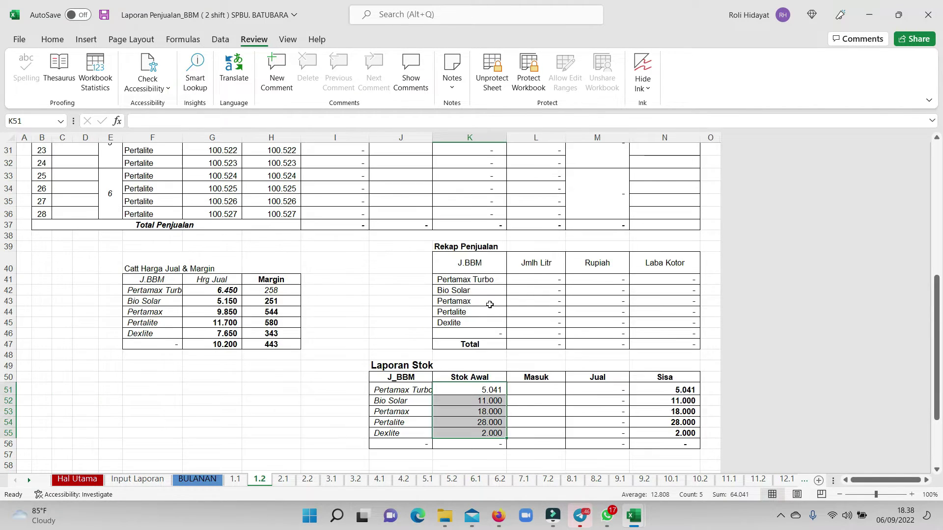
pyautogui.scroll(10, 375, 257)
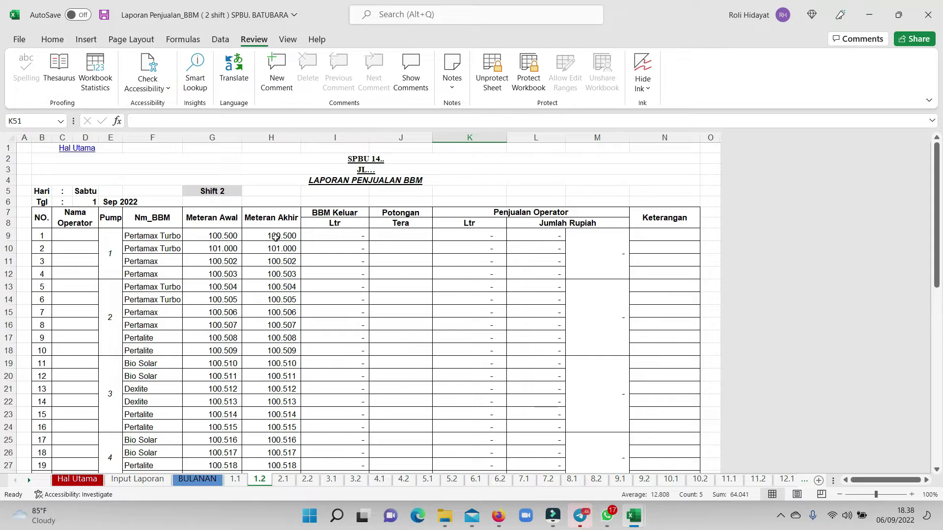
pyautogui.moveTo(339, 225); pyautogui.dragTo(471, 324)
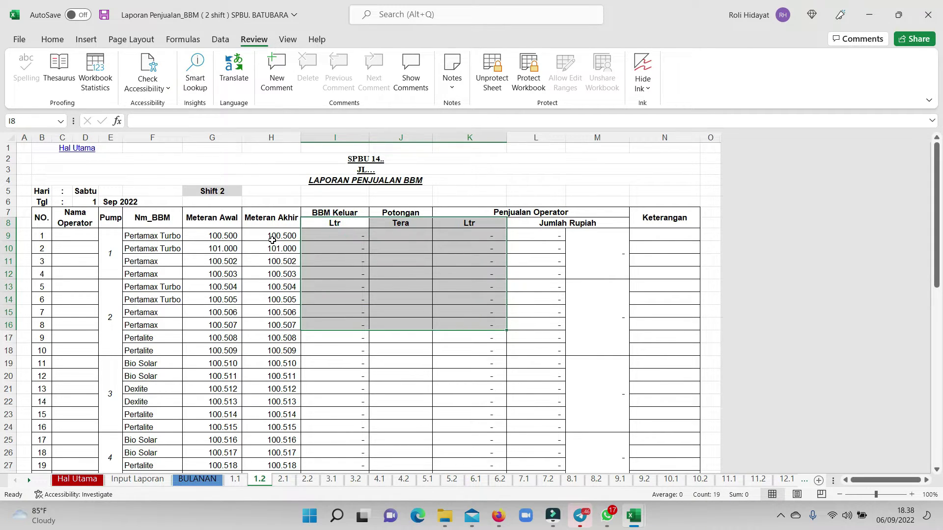
# Enter end readings 101.000 in H9 and 102.000 in H10.
pyautogui.click(272, 240)
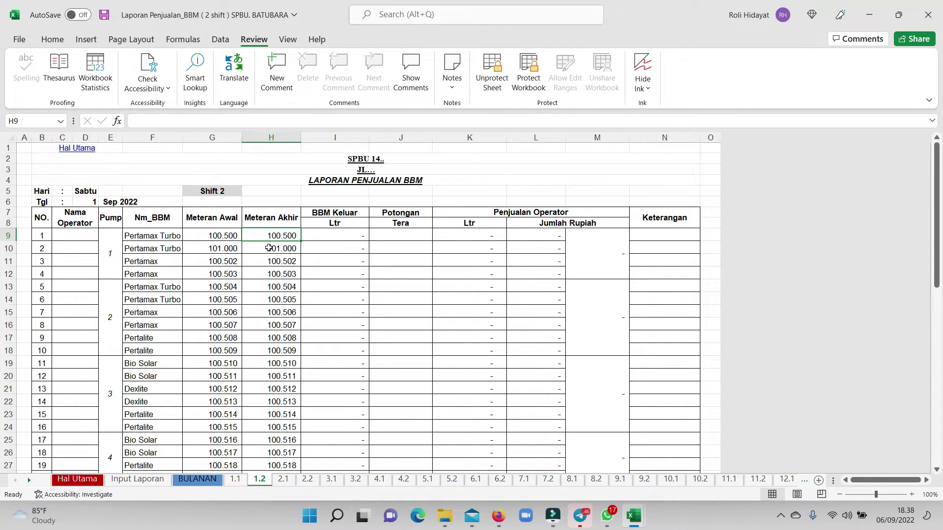
pyautogui.write('100')
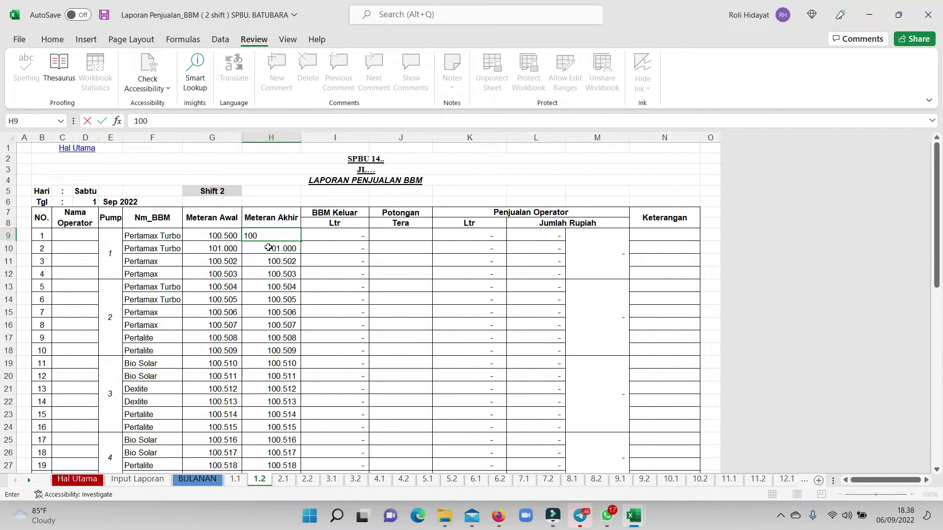
pyautogui.write('1000')
pyautogui.press('Return')
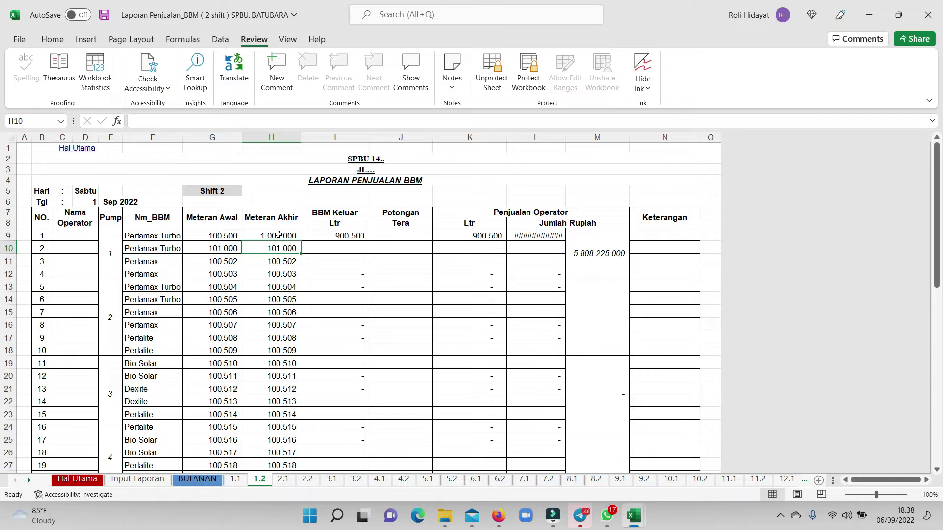
pyautogui.click(273, 235)
pyautogui.press('BackSpace')
pyautogui.write('1')
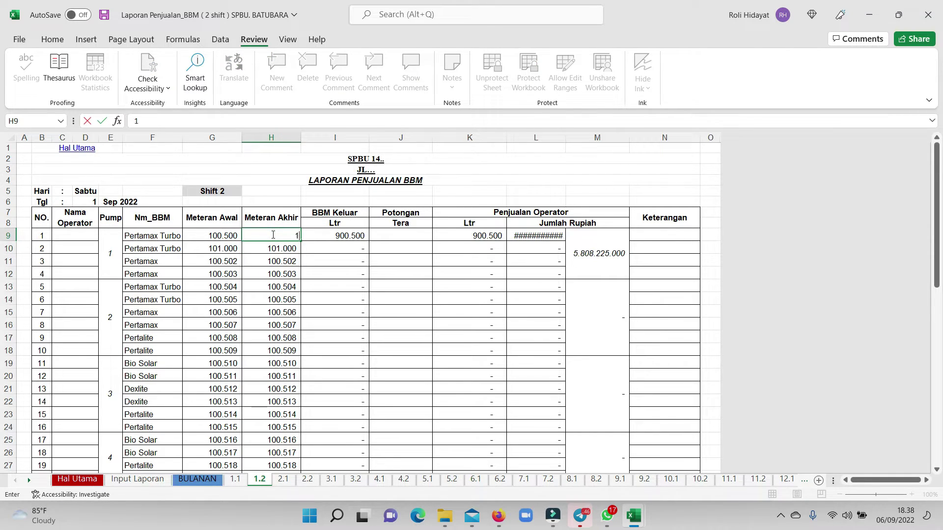
pyautogui.write('01.000')
pyautogui.press('Return')
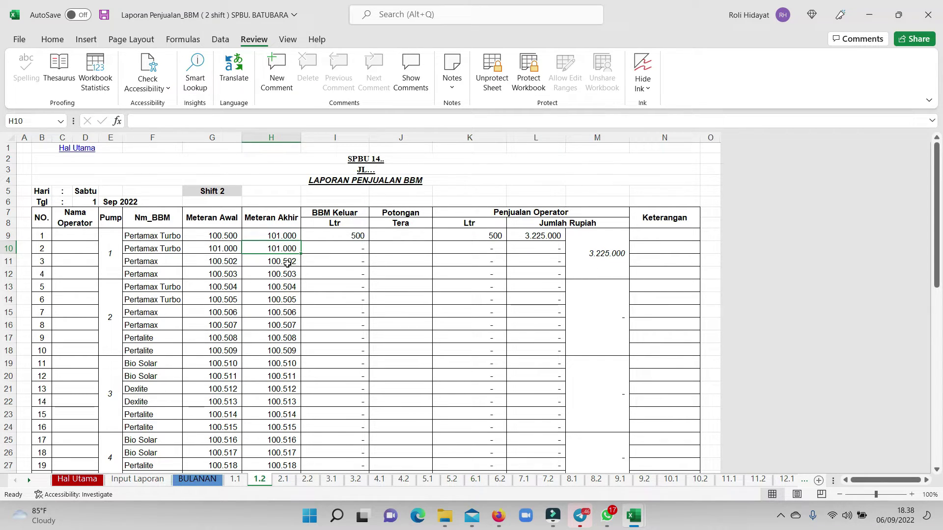
pyautogui.write('102.000')
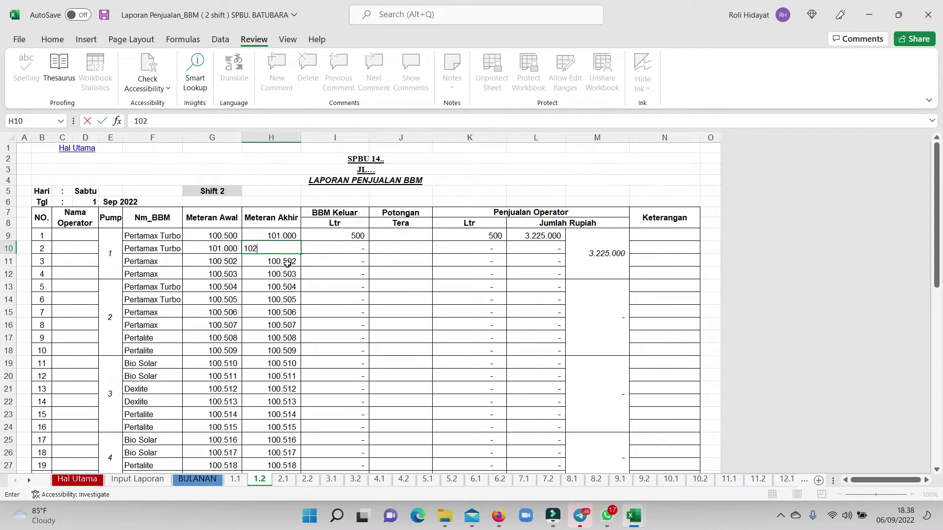
pyautogui.press('Return')
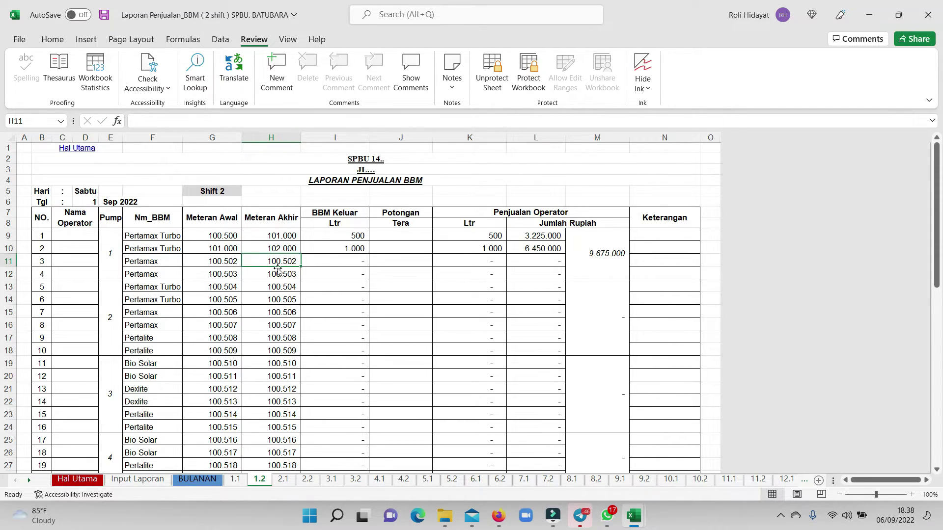
# Enter 100.800 in H11 and the formula =G12+200 in H12.
pyautogui.write('100')
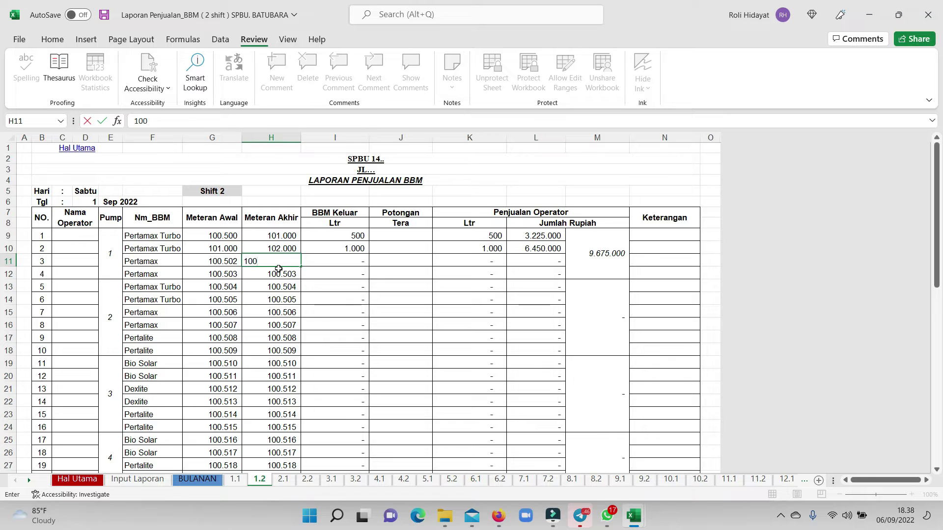
pyautogui.press('BackSpace')
pyautogui.write('00')
pyautogui.press('BackSpace')
pyautogui.write('800')
pyautogui.press('Return')
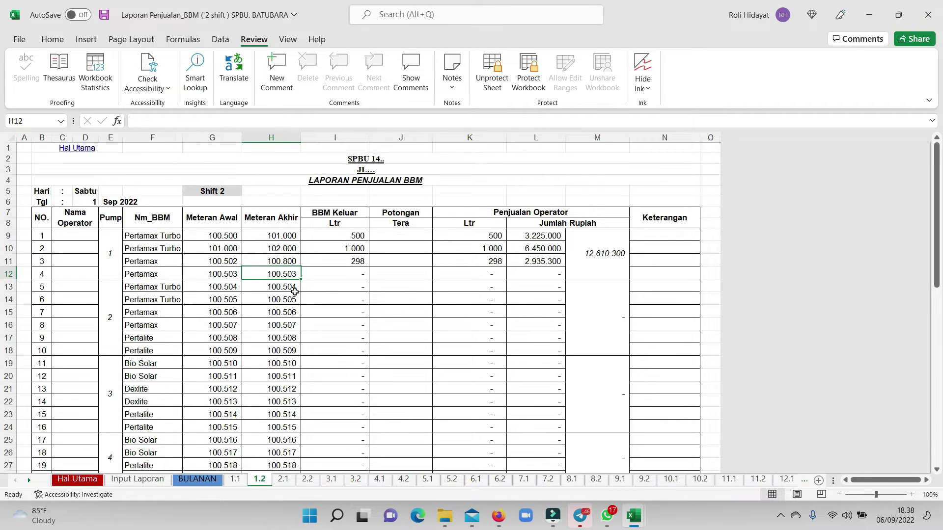
pyautogui.write('=')
pyautogui.press('Left')
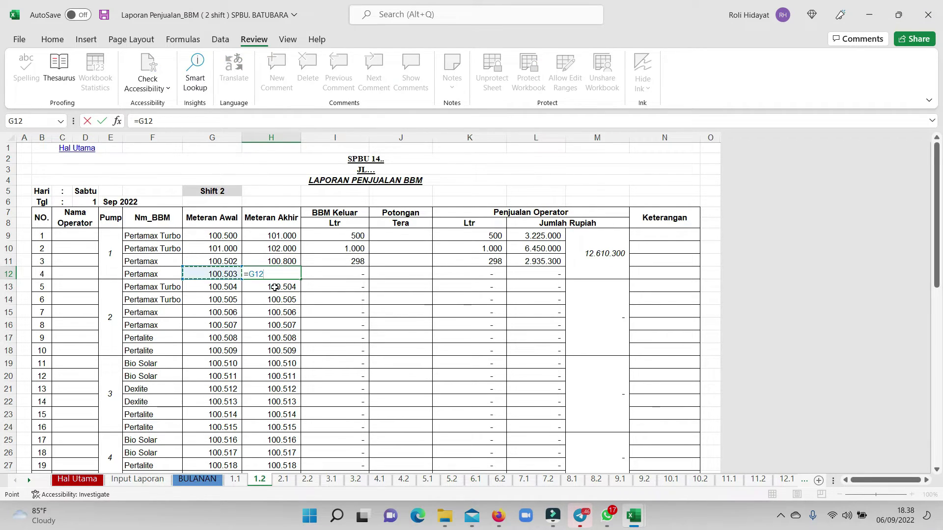
pyautogui.write('+200')
pyautogui.press('Return')
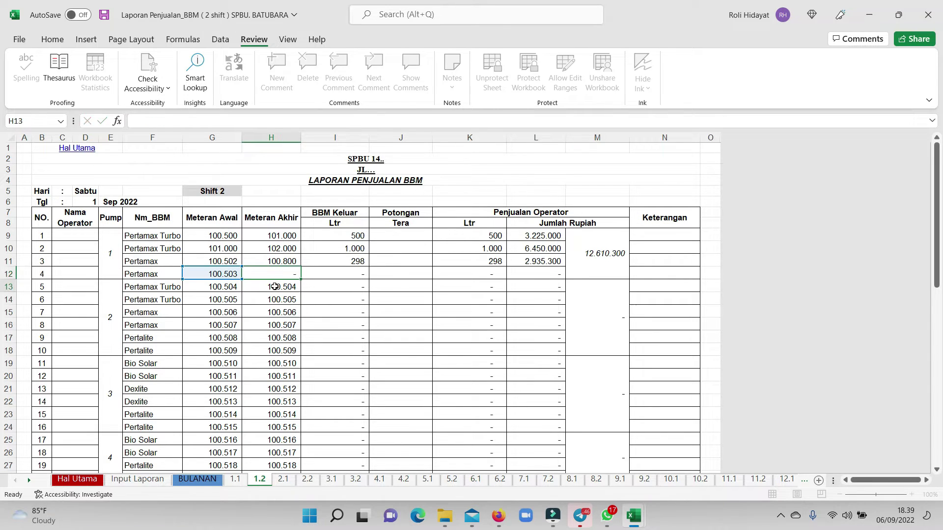
pyautogui.click(294, 275)
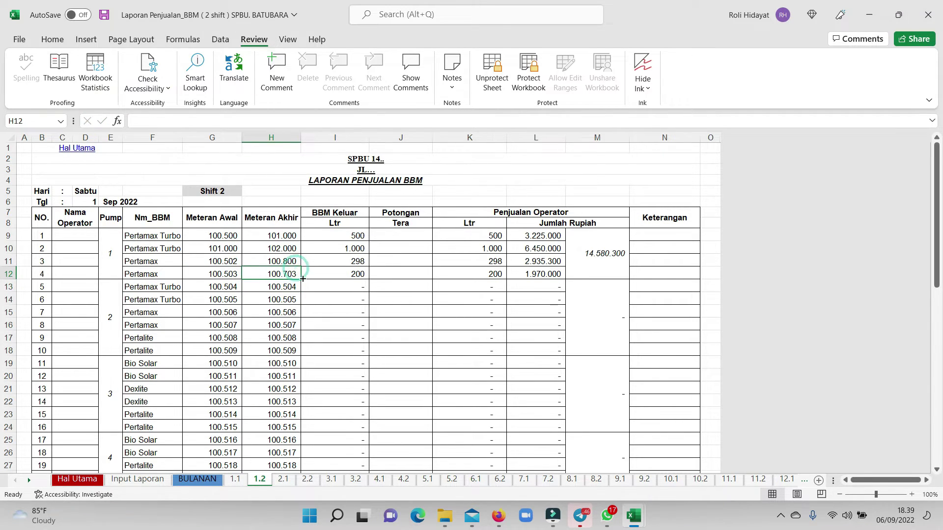
# Fill H12's 100.703 end-meter reading down through H36 on sheet 1.2.
pyautogui.moveTo(305, 278); pyautogui.dragTo(268, 445)
pyautogui.scroll(4, 340, 372)
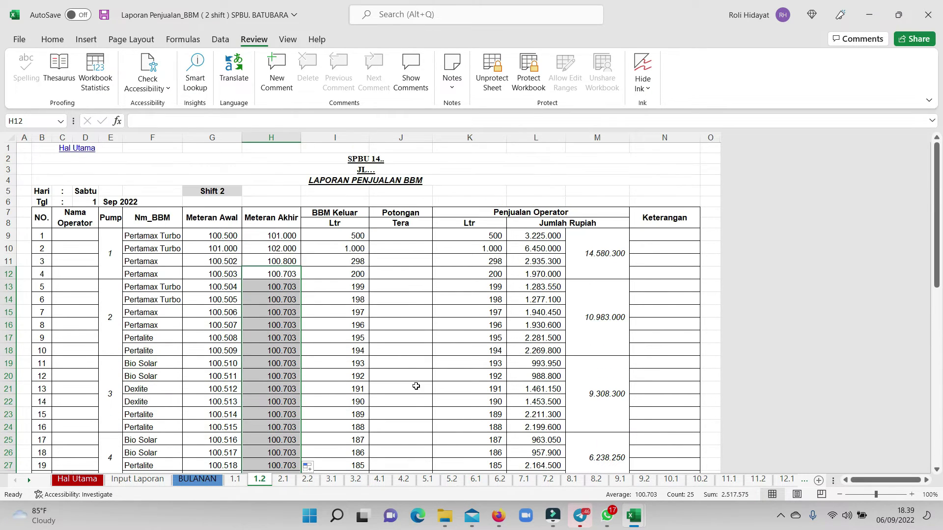
pyautogui.scroll(-3, 397, 259)
pyautogui.scroll(-13, 409, 272)
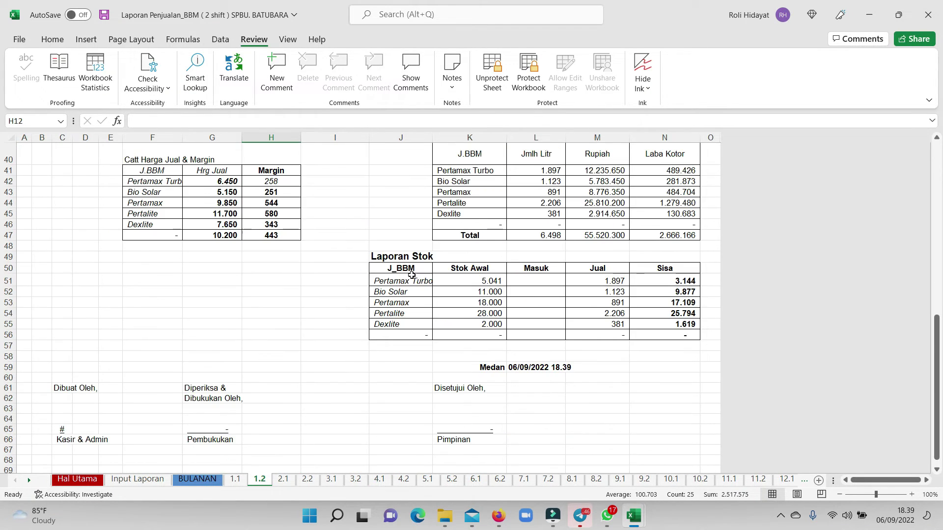
pyautogui.scroll(5, 457, 293)
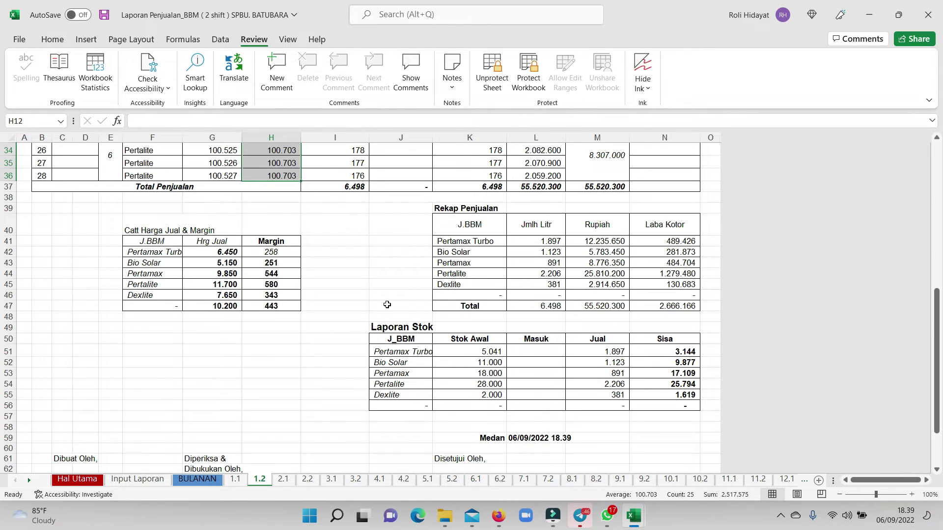
pyautogui.scroll(1, 600, 358)
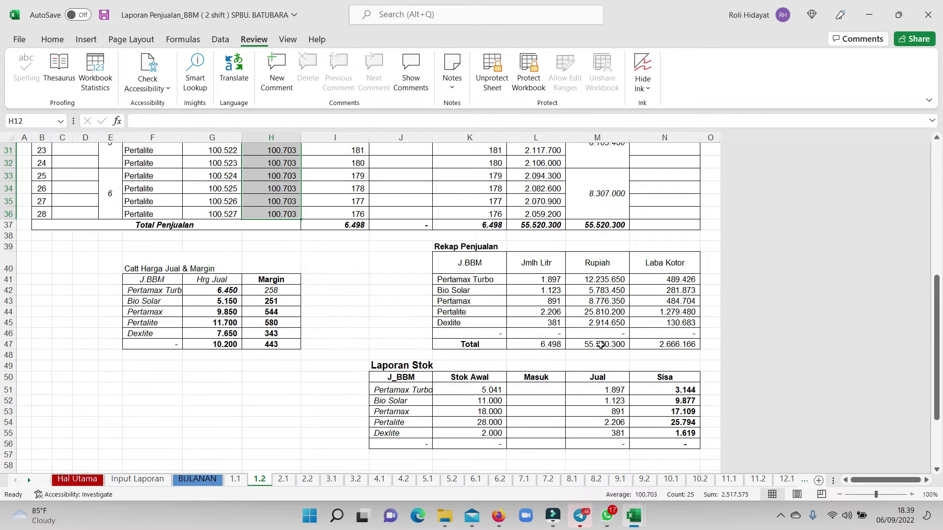
# Check the Total Penjualan rupiah total in M37 and review the Rekap Penjualan and Laporan Stok tables.
pyautogui.click(615, 225)
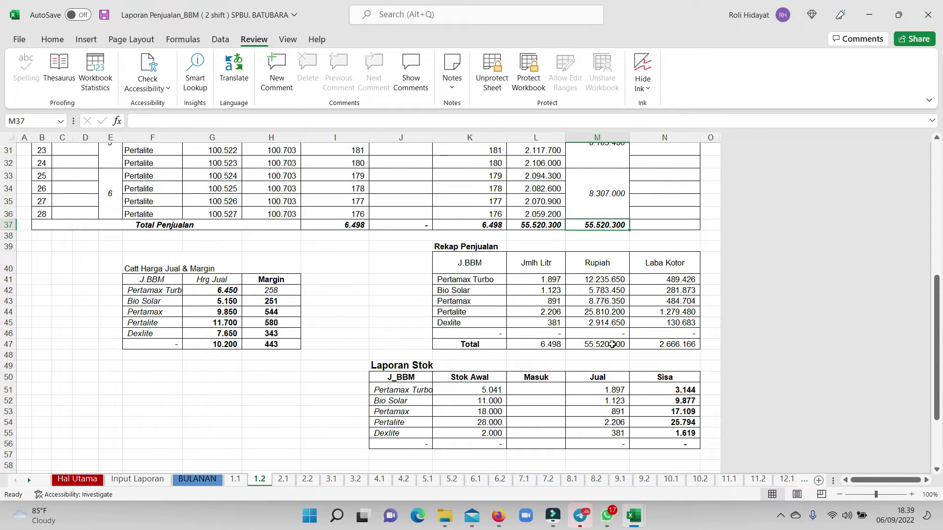
pyautogui.scroll(10, 590, 308)
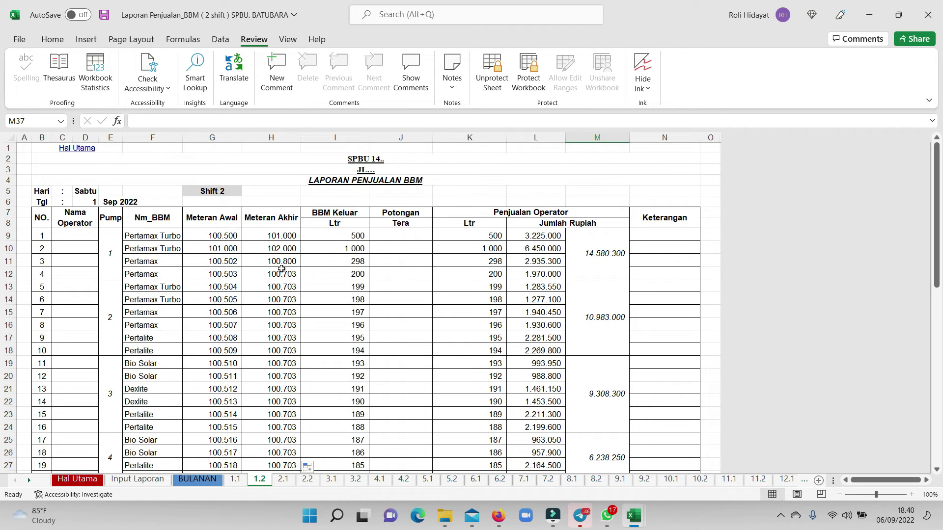
pyautogui.scroll(-11, 275, 245)
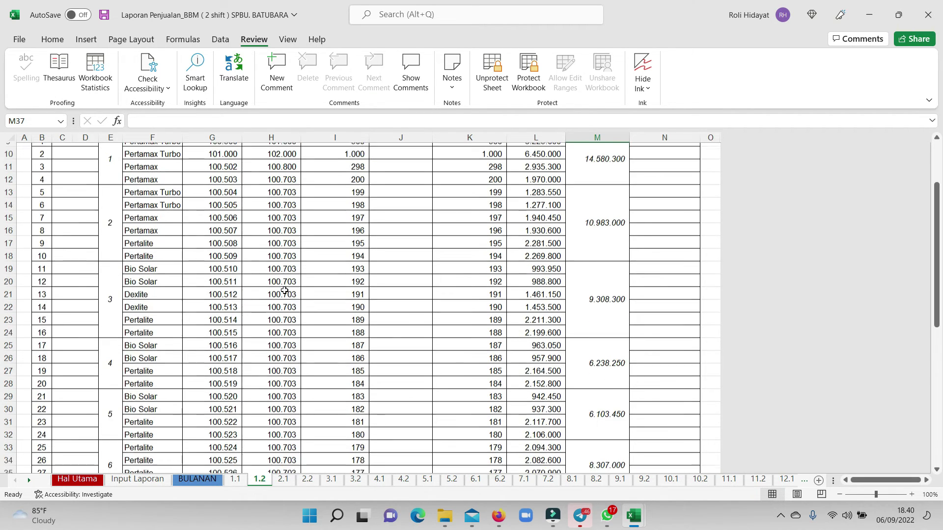
pyautogui.scroll(11, 442, 393)
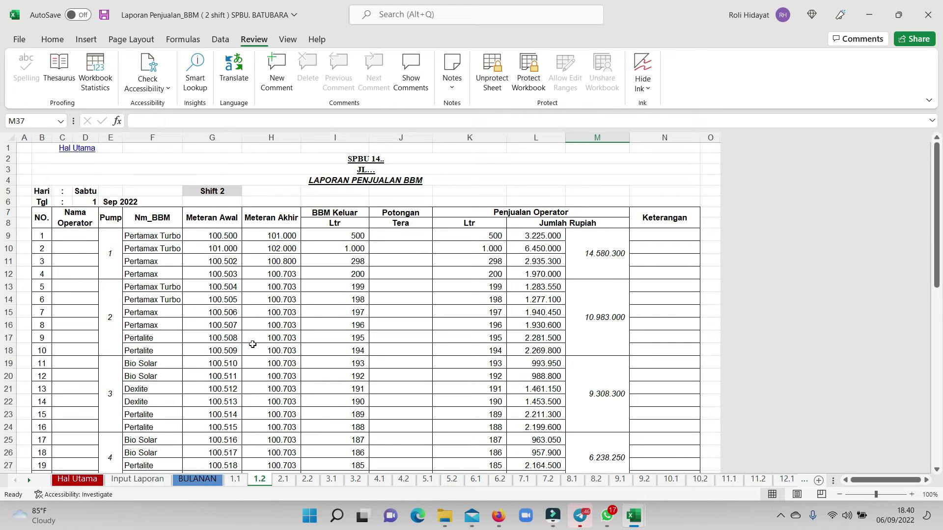
# Review the BULANAN report's pump 1 end meters and totals, then show Windows' hidden tray icons.
pyautogui.click(197, 480)
pyautogui.scroll(-4, 243, 422)
pyautogui.scroll(-5, 242, 421)
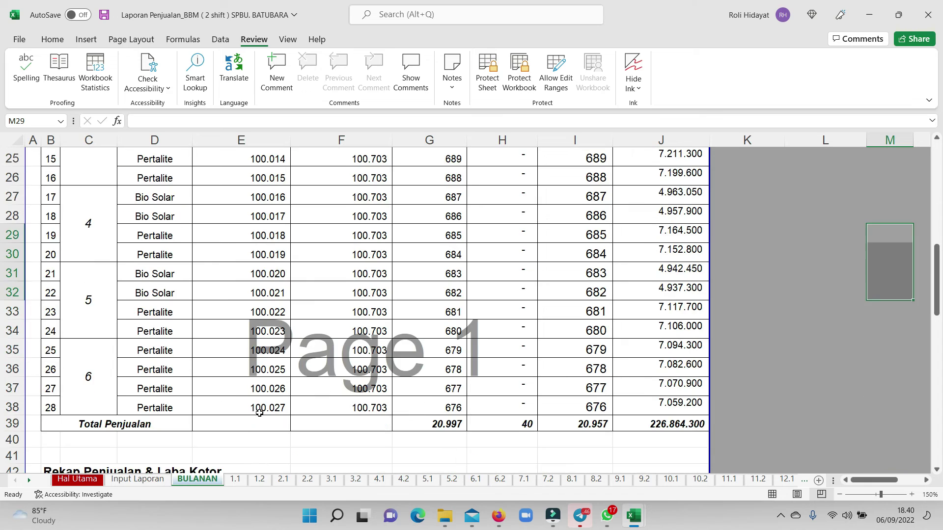
pyautogui.scroll(4, 269, 407)
pyautogui.scroll(5, 269, 408)
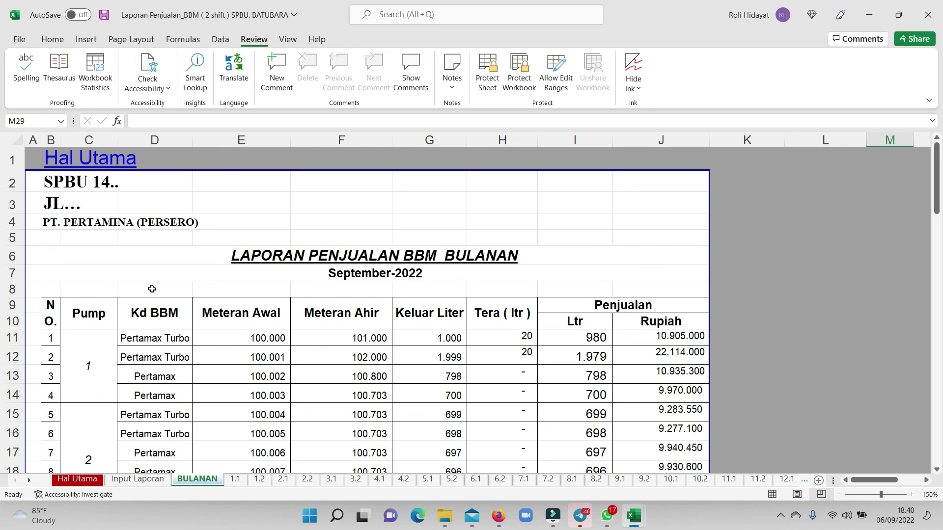
pyautogui.click(781, 518)
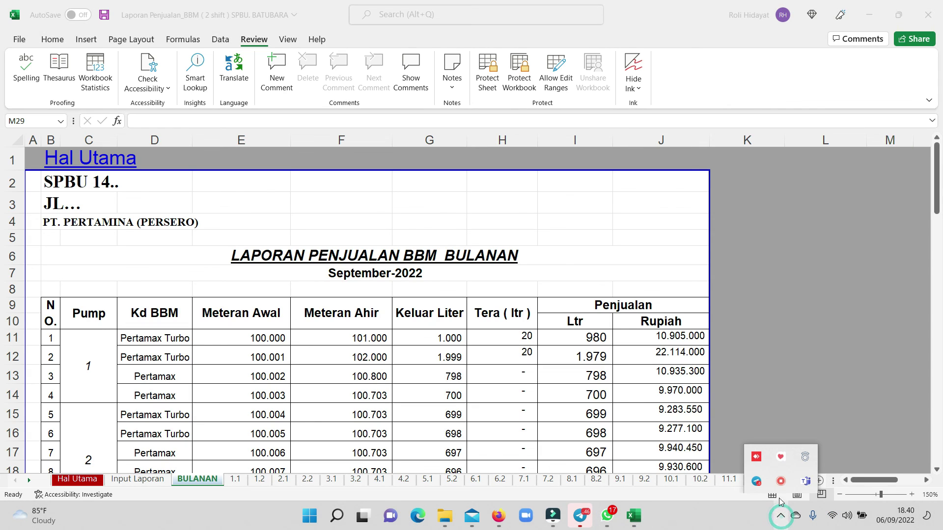